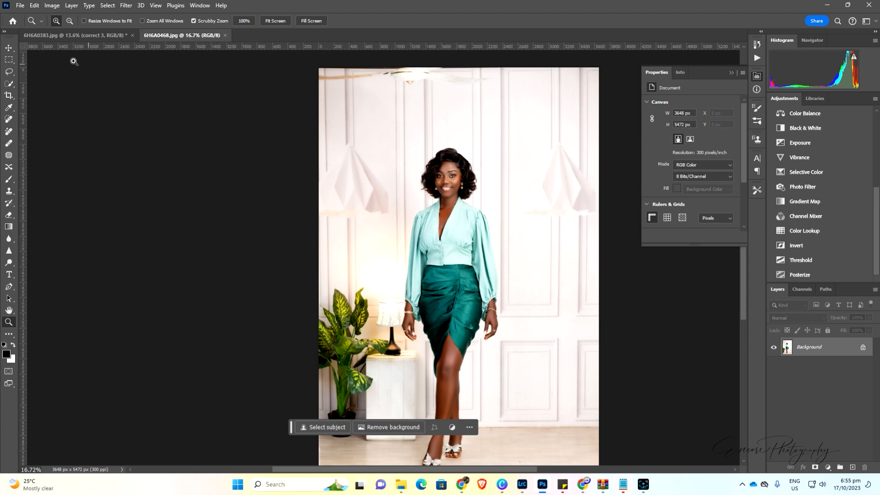
Step: Review the finished portrait 6H6A0445 and the composite 6H6A0383.jpg as backdrop references, and return to the 6H6A0468.jpg document
mouse_move(446, 176)
mouse_down()
mouse_move(513, 178)
mouse_move(462, 176)
mouse_up()
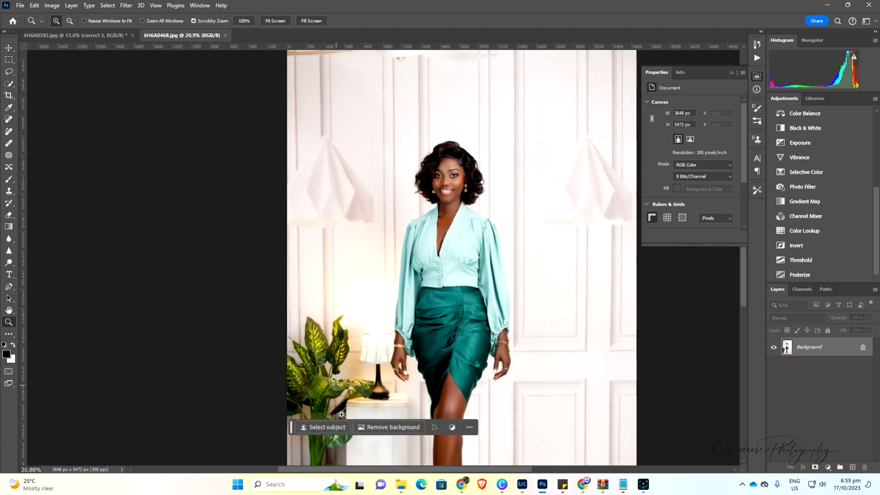
mouse_move(401, 485)
click(432, 435)
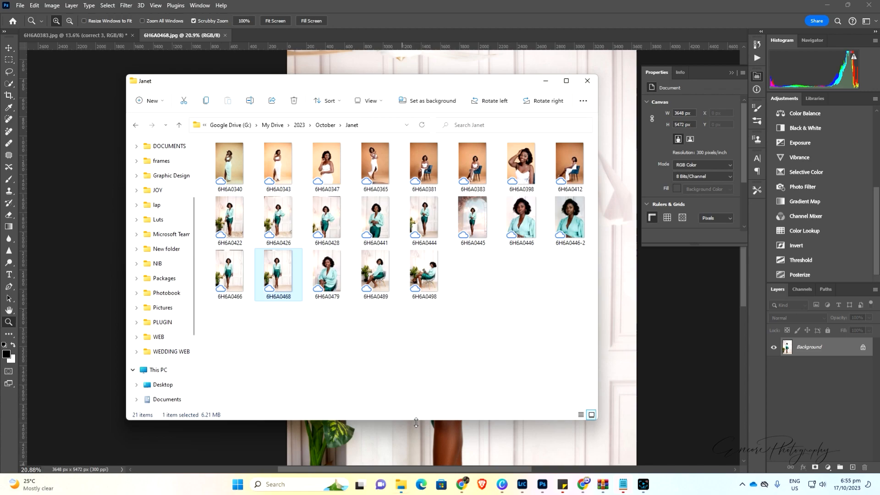
double_click(479, 240)
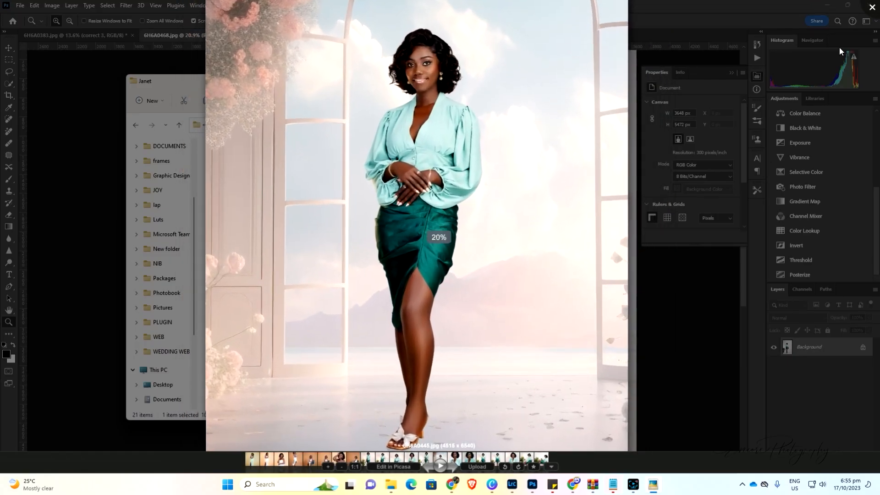
key(Escape)
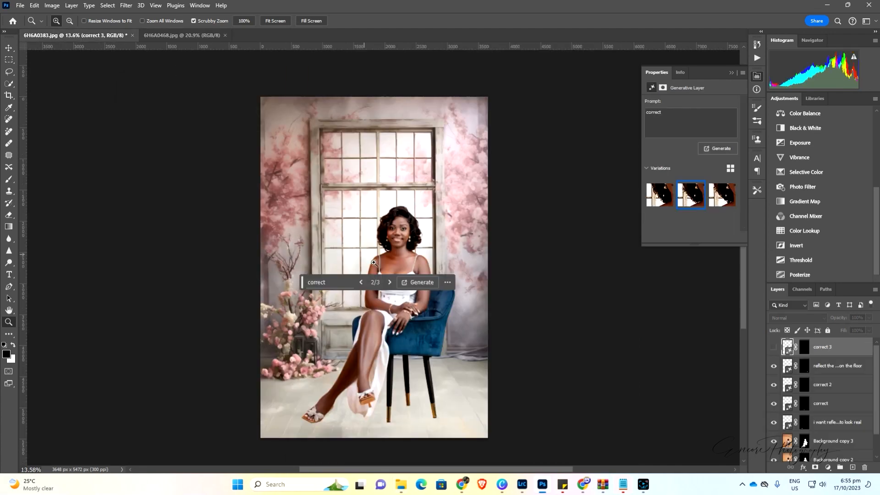
mouse_move(400, 233)
mouse_down()
mouse_move(451, 235)
mouse_move(398, 236)
mouse_up()
drag(351, 386, 371, 349)
click(182, 35)
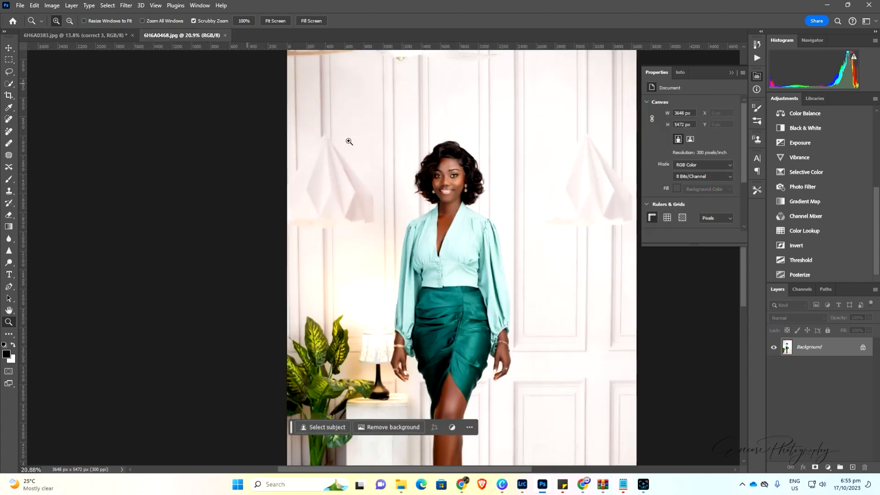
Step: Select the standing woman in 6H6A0468.jpg as the subject
drag(490, 195, 365, 284)
scroll(388, 316, down, 1)
scroll(337, 414, down, 1)
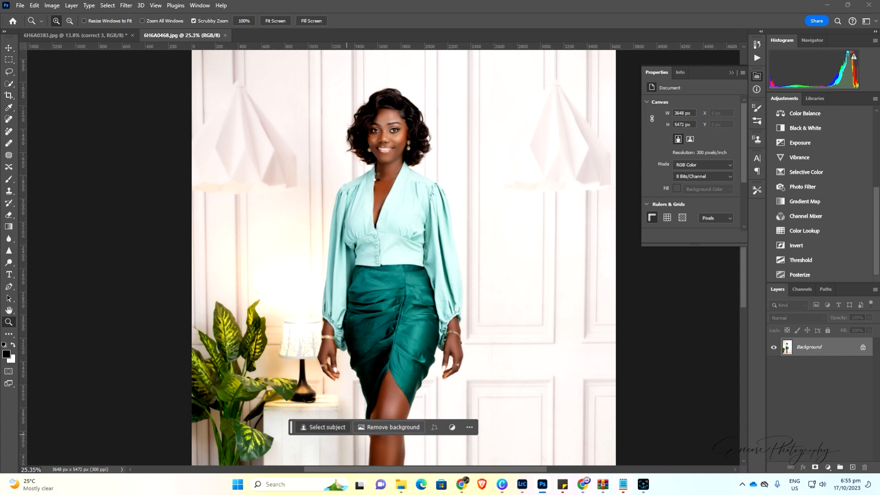
drag(366, 131, 391, 153)
drag(355, 262, 404, 276)
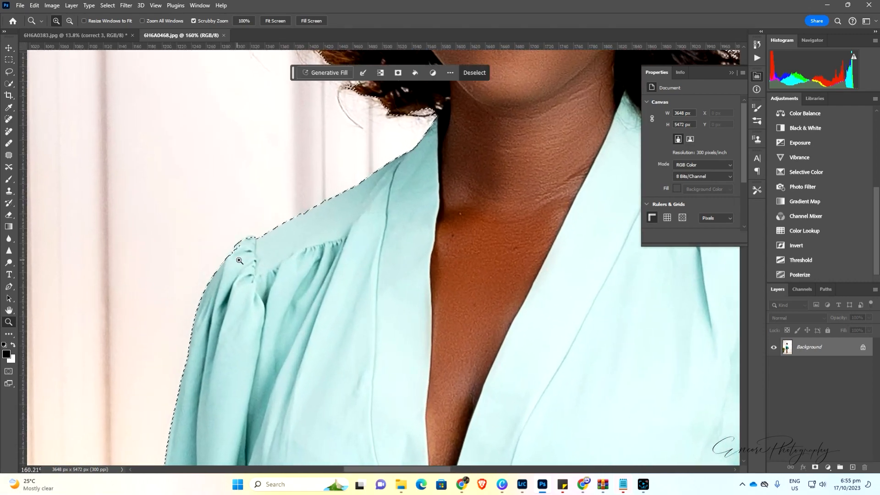
Step: Add the edge of the blouse's puffed shoulder seam to the selection with the Quick Selection tool
drag(239, 261, 256, 261)
key(w)
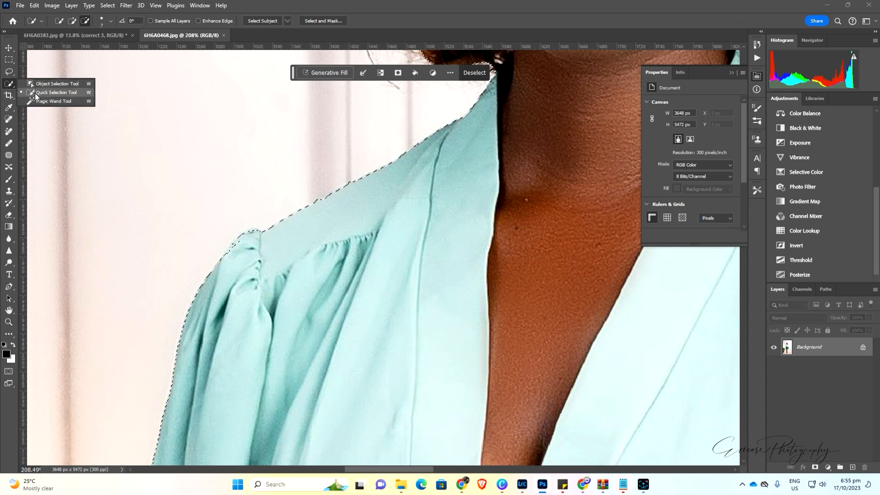
click(73, 21)
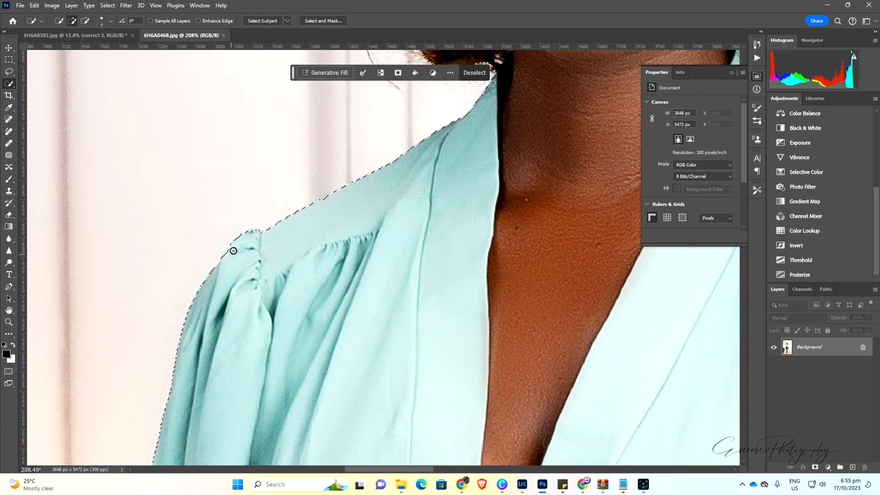
click(256, 232)
Step: Refine the selection along the blouse cuff beside the lamp, adding its ruffled edge and subtracting the stray area below with the Lasso
scroll(269, 263, down, 5)
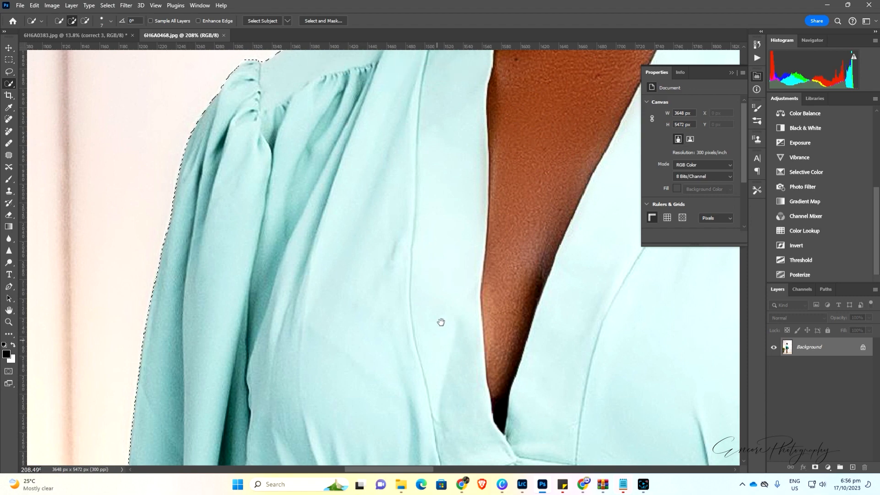
drag(435, 321, 477, 199)
scroll(398, 305, down, 20)
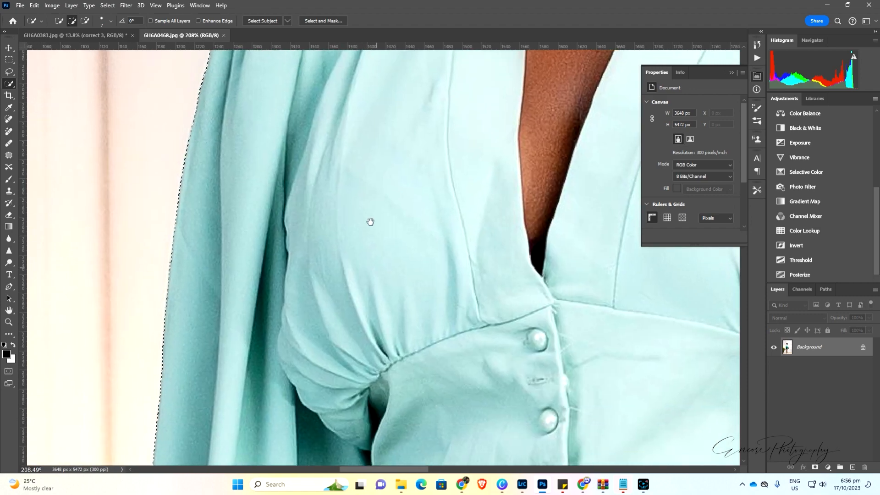
scroll(329, 308, down, 6)
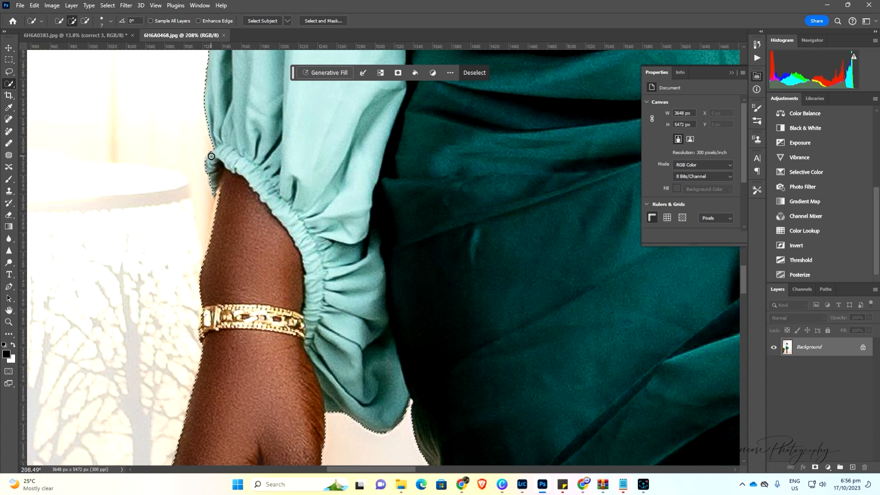
click(211, 157)
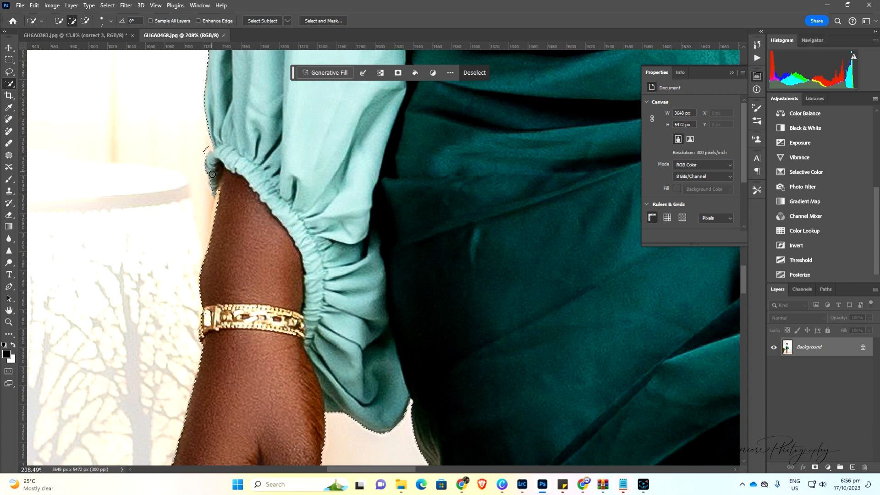
drag(213, 175, 218, 196)
click(8, 72)
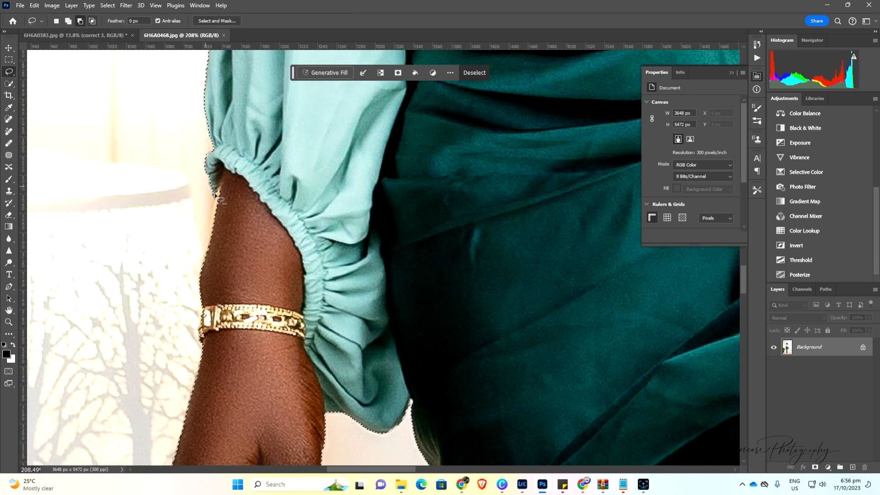
drag(216, 193, 216, 192)
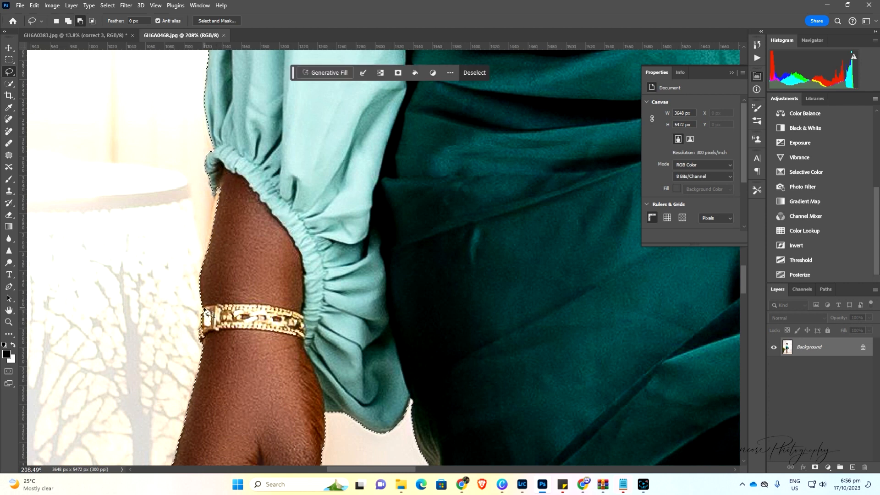
Step: Refine the selection's outline around the gold bracelet with the Lasso, trimming its edge and adding the clasp back in
drag(205, 313, 203, 315)
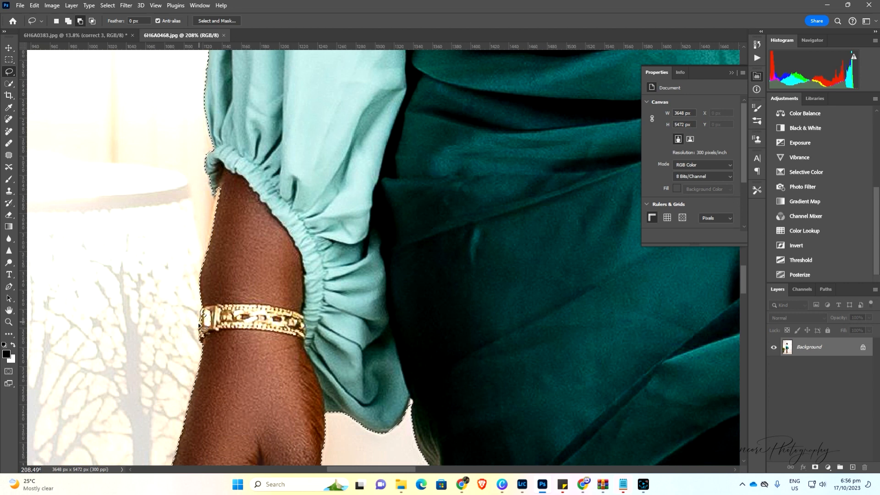
drag(209, 349, 207, 345)
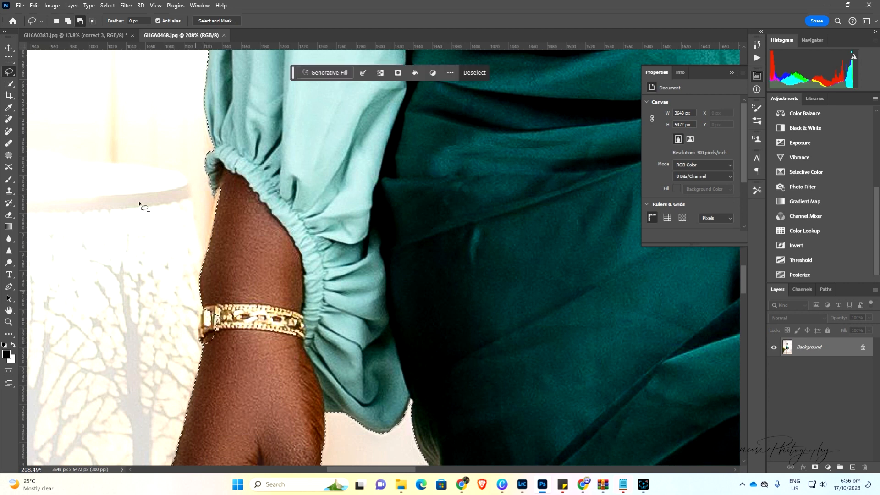
click(68, 20)
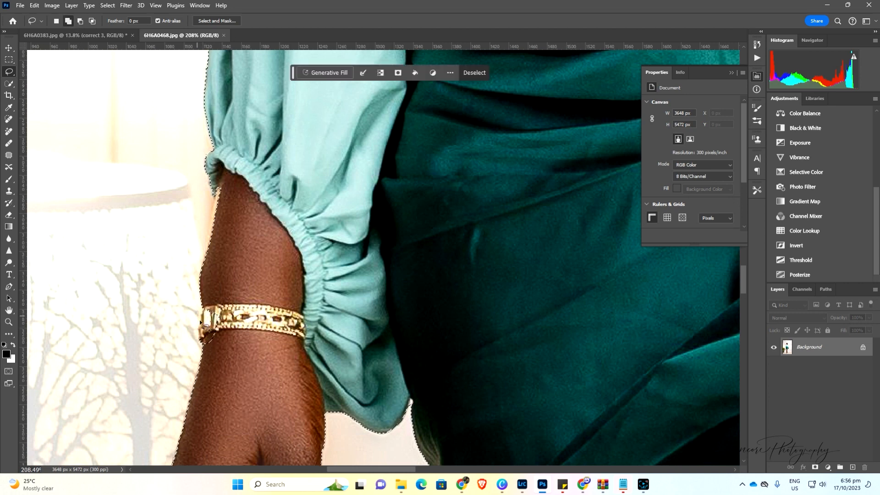
drag(204, 310, 207, 349)
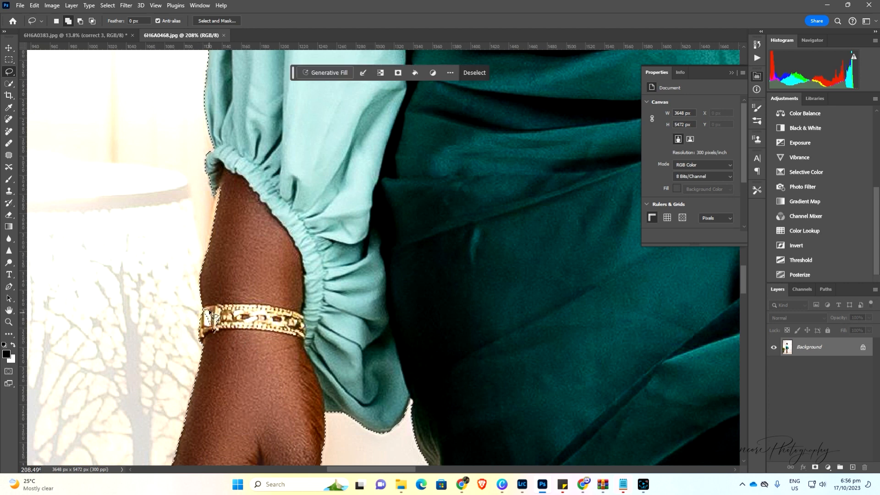
mouse_move(213, 316)
mouse_down()
mouse_move(207, 336)
mouse_move(225, 298)
mouse_up()
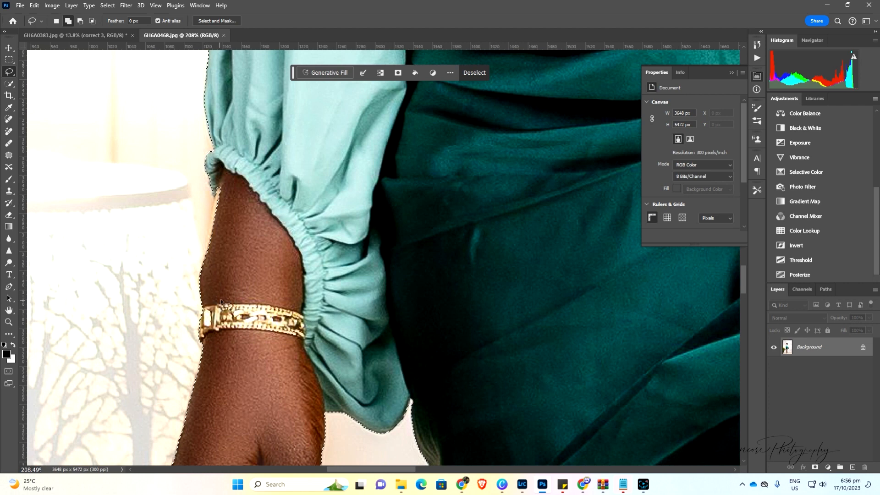
Step: Add the protruding jewelled ring on the hand beside the lamp to the selection with the Lasso
scroll(223, 303, down, 5)
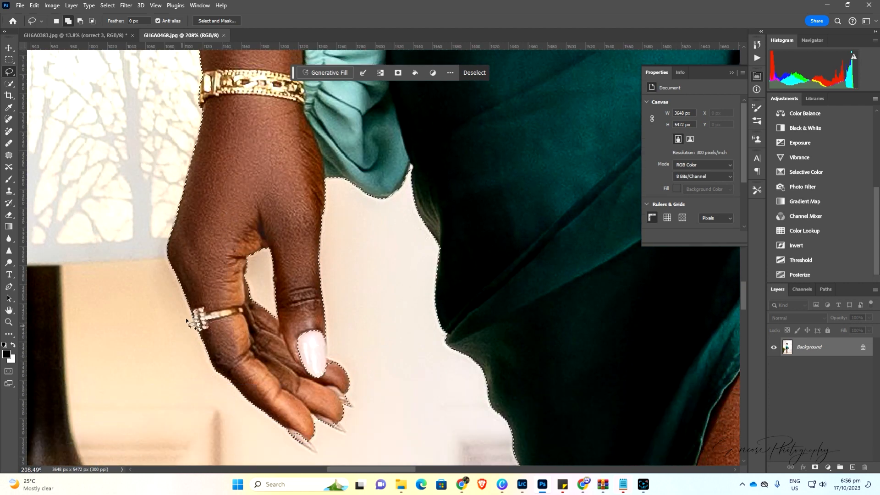
mouse_move(191, 310)
mouse_down()
mouse_move(211, 292)
mouse_move(201, 329)
mouse_move(195, 323)
mouse_move(205, 337)
mouse_move(213, 307)
mouse_move(197, 325)
mouse_move(194, 318)
mouse_move(203, 334)
mouse_move(198, 330)
mouse_move(211, 321)
mouse_move(207, 280)
mouse_move(192, 302)
mouse_move(217, 284)
mouse_up()
click(206, 280)
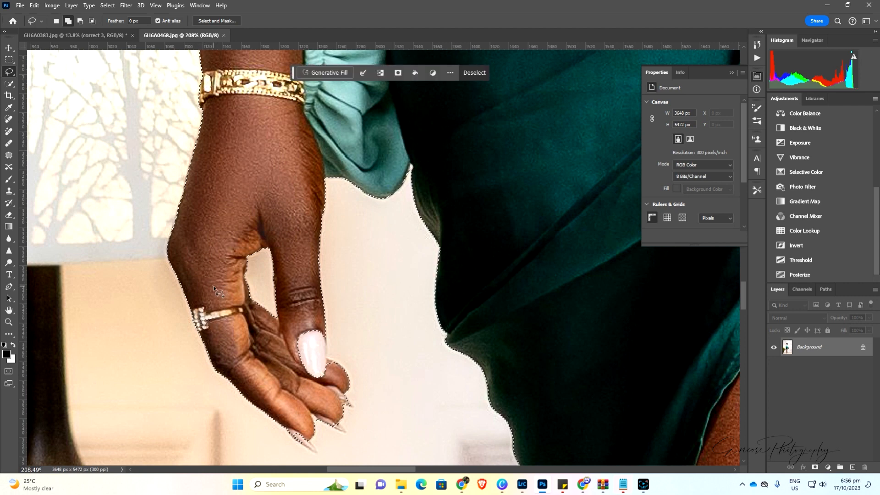
Step: Subtract leftover background in the gap between the thumb and fingers from the selection with the Lasso
click(80, 21)
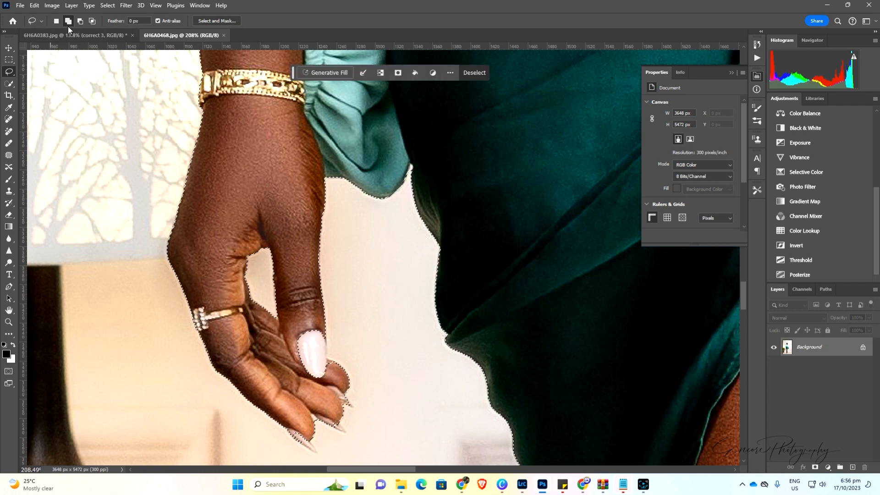
drag(278, 321, 277, 321)
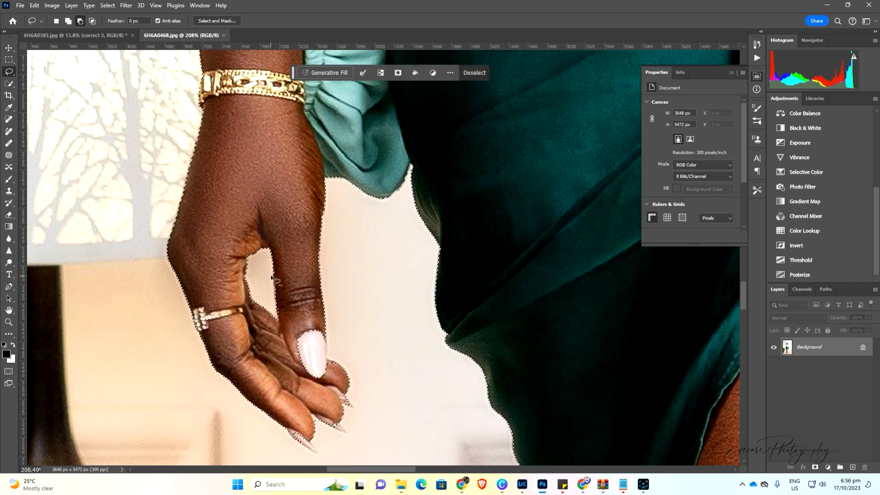
drag(247, 255, 247, 265)
Step: Add the pointed fingernail tips of the hand beside the lamp to the selection with the Lasso
click(8, 322)
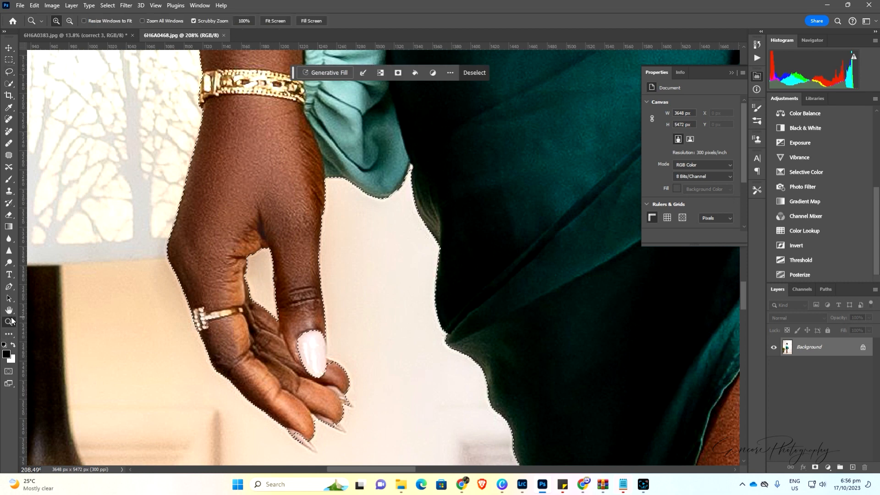
scroll(330, 236, down, 3)
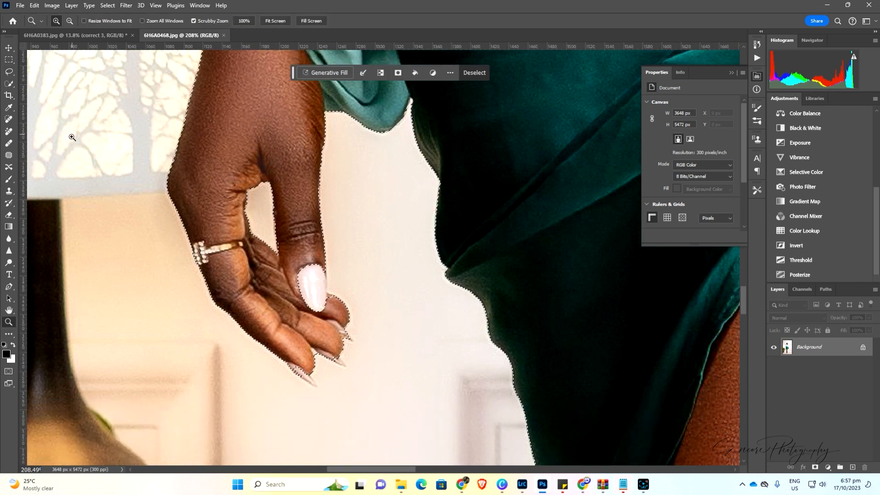
click(8, 84)
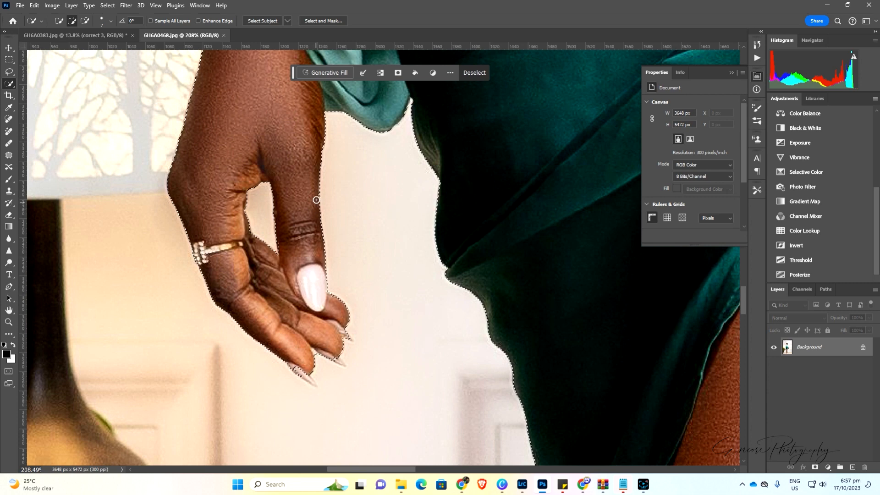
scroll(323, 228, down, 3)
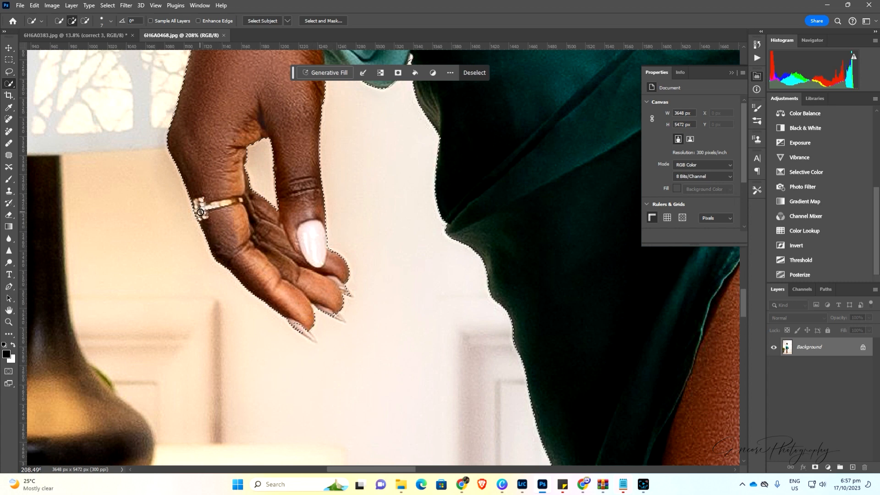
click(8, 71)
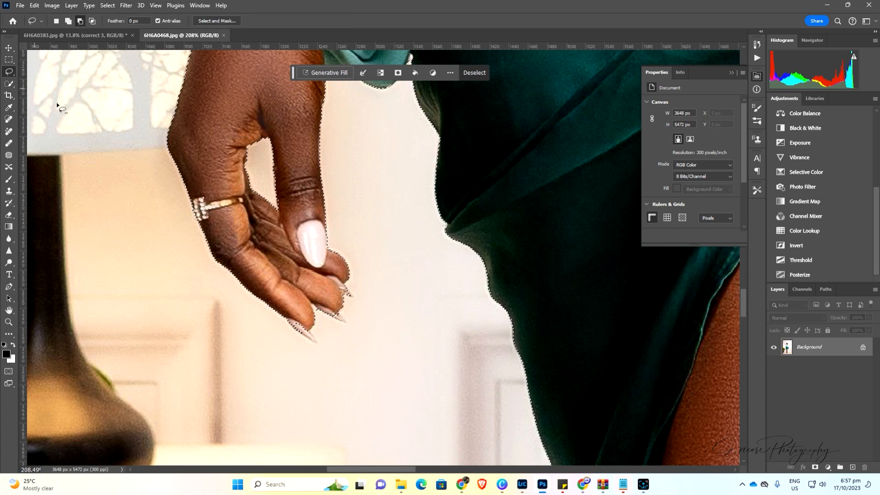
click(68, 22)
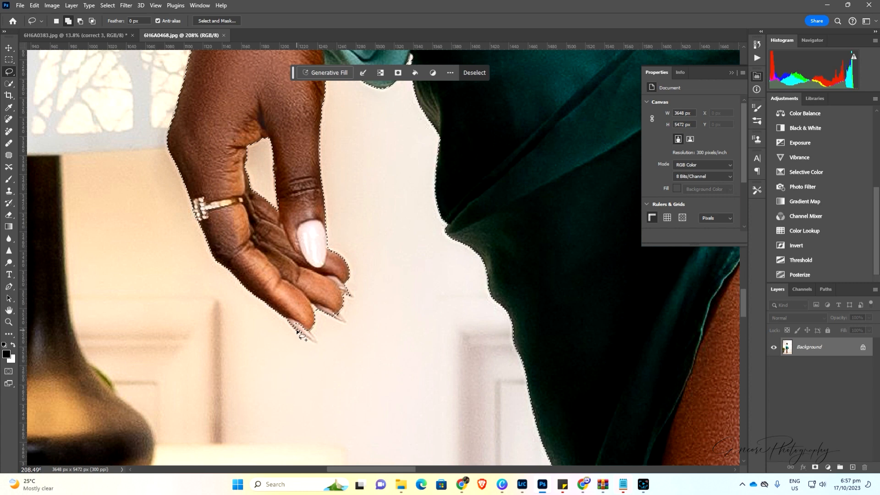
drag(298, 332, 312, 344)
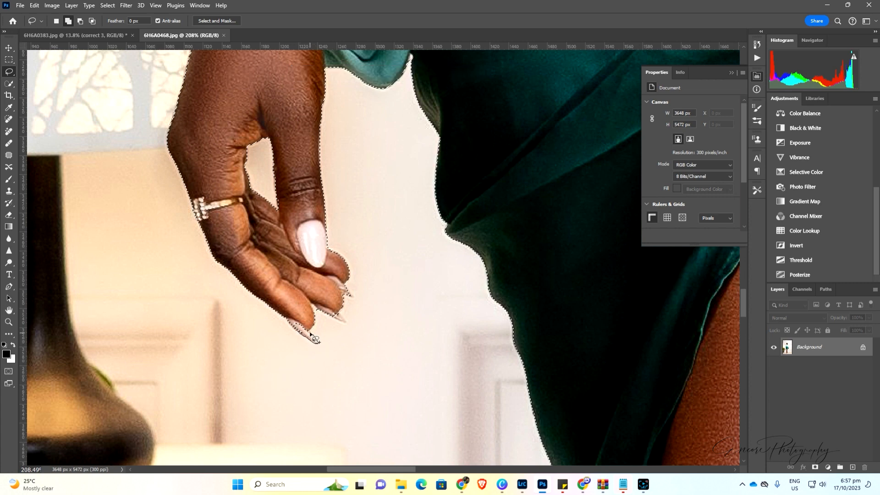
drag(288, 302, 290, 303)
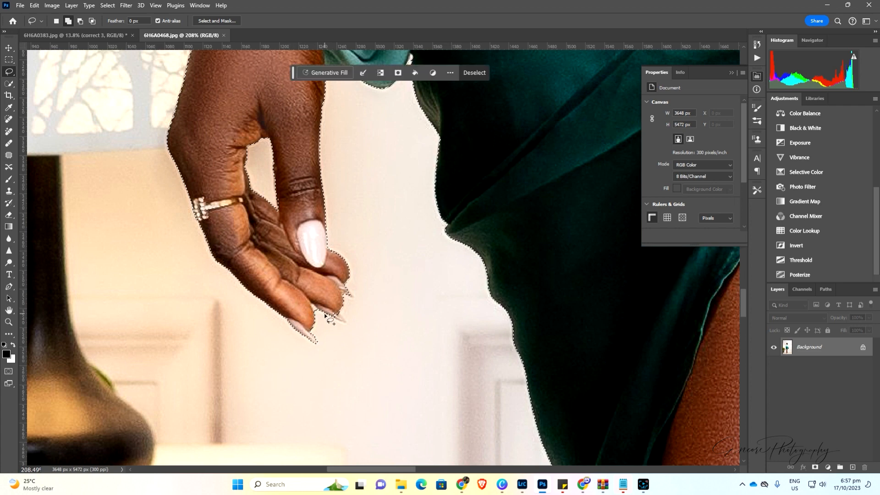
mouse_move(331, 319)
mouse_down()
mouse_move(342, 323)
mouse_move(334, 298)
mouse_move(352, 294)
mouse_up()
Step: Subtract the sliver of background between the lower two fingernails from the selection
click(81, 20)
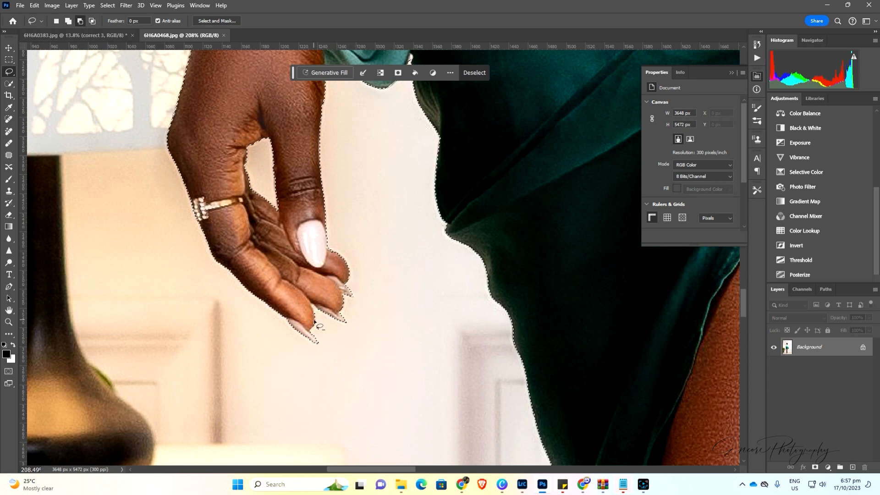
drag(313, 310, 314, 310)
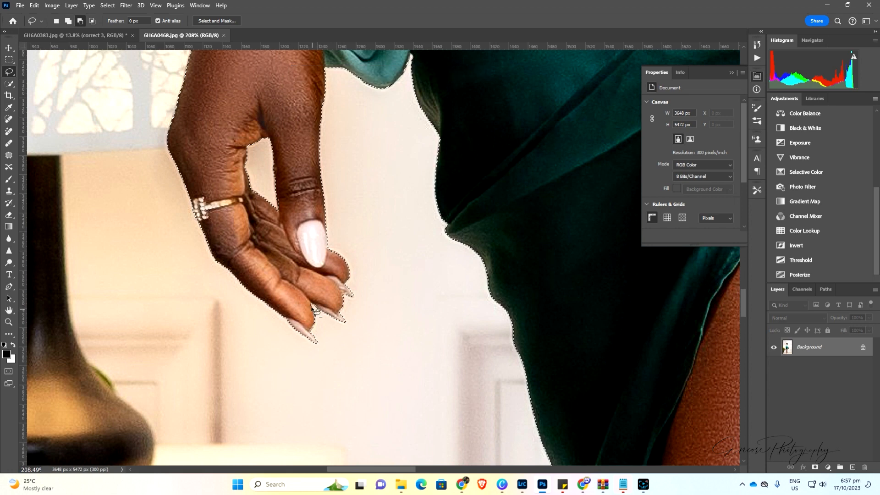
scroll(352, 336, up, 2)
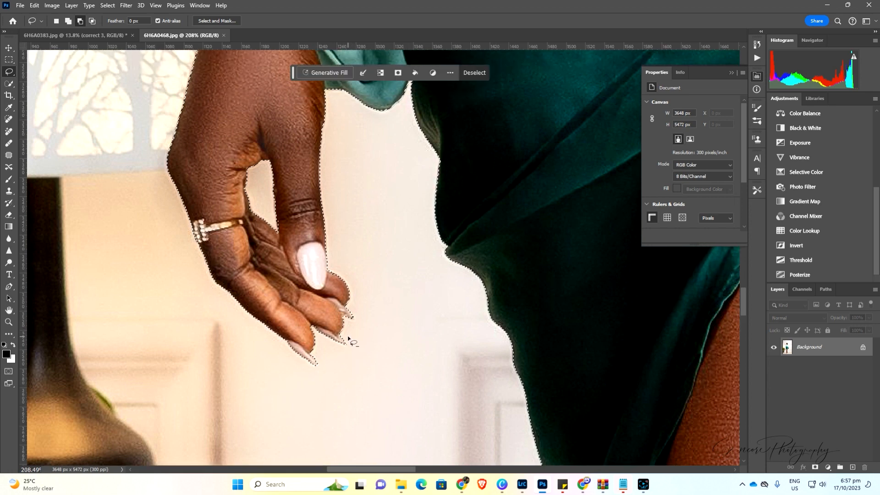
Step: Add the missed edge of the uppermost pointed fingernail tip to the selection with the Lasso
click(69, 20)
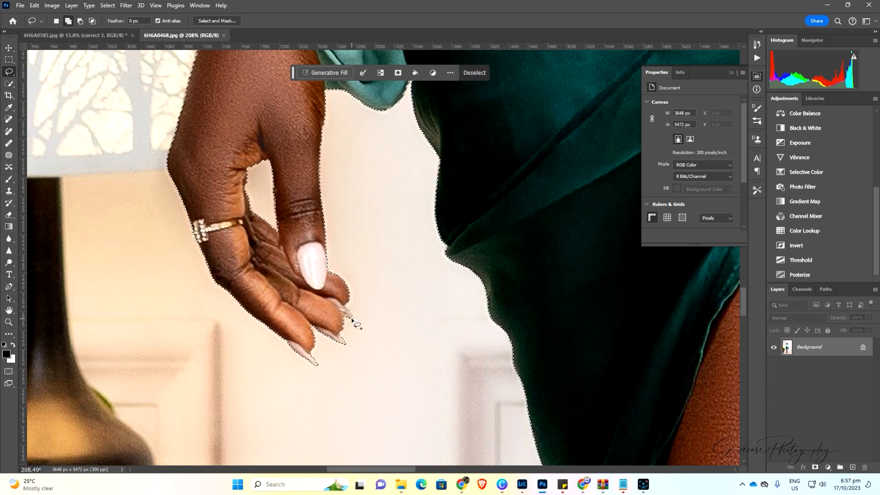
drag(352, 318, 353, 317)
Step: Subtract the sliver of background in the notch between the sleeve cuff and the skirt from the selection
scroll(402, 323, up, 5)
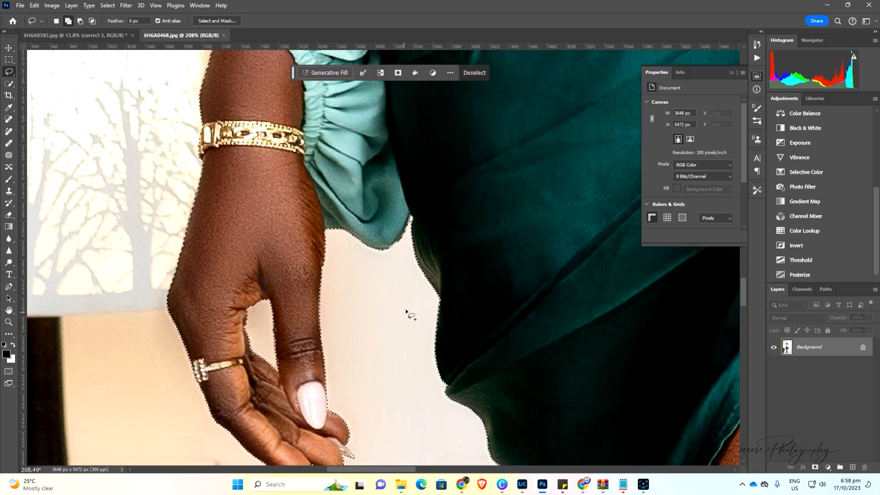
key(alt)
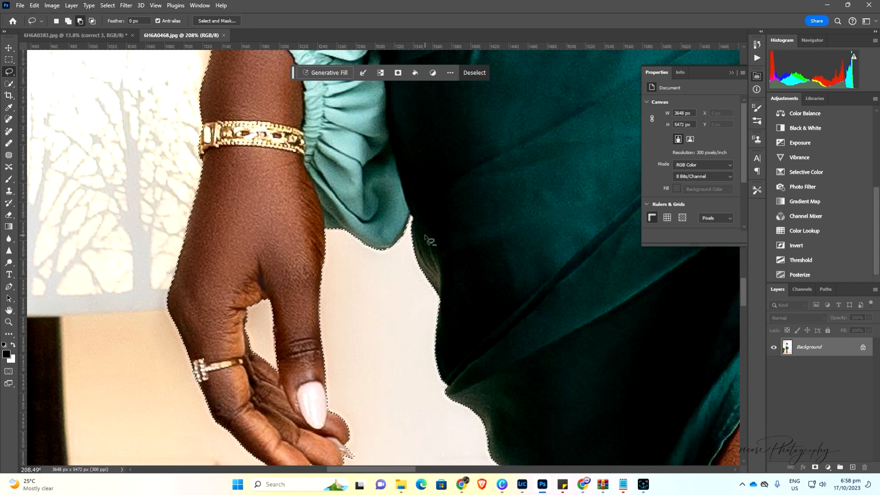
mouse_move(412, 232)
mouse_down()
mouse_move(410, 219)
mouse_move(412, 232)
mouse_up()
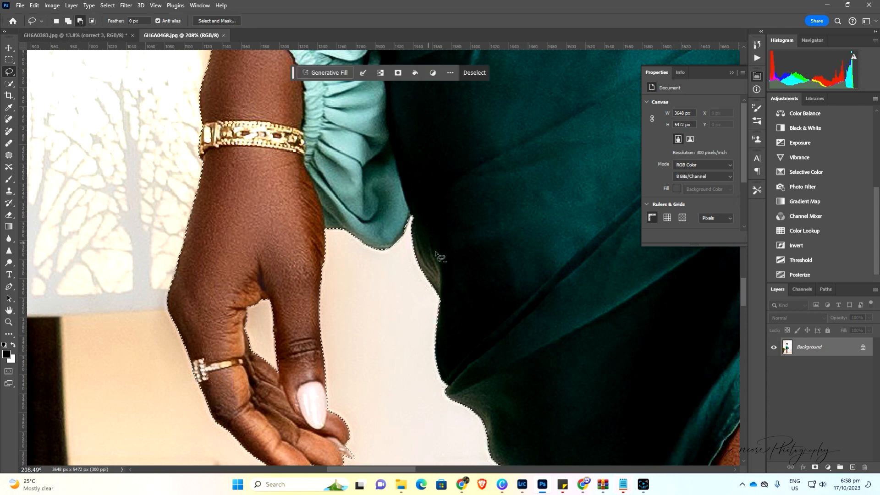
Step: Subtract the floor sliver beside the front sandal's strap, just above the big toe, from the selection with the Lasso
scroll(458, 289, down, 10)
scroll(464, 297, down, 10)
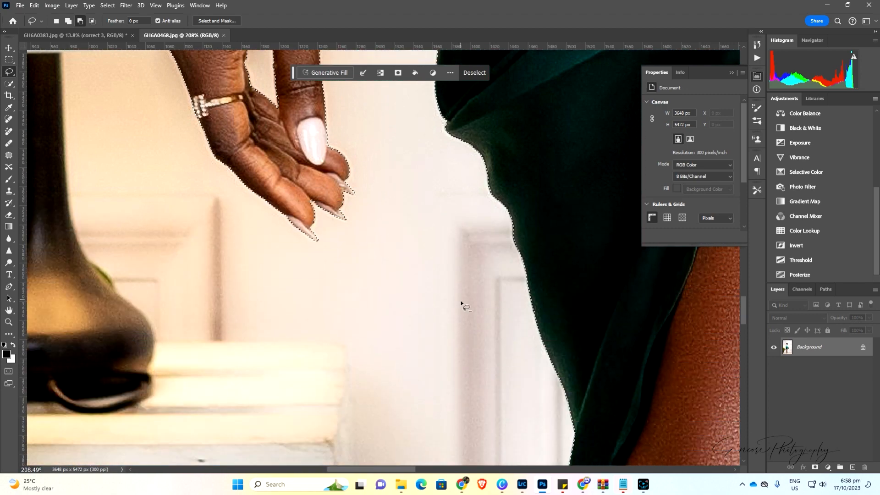
drag(377, 469, 437, 454)
click(8, 322)
drag(349, 198, 275, 210)
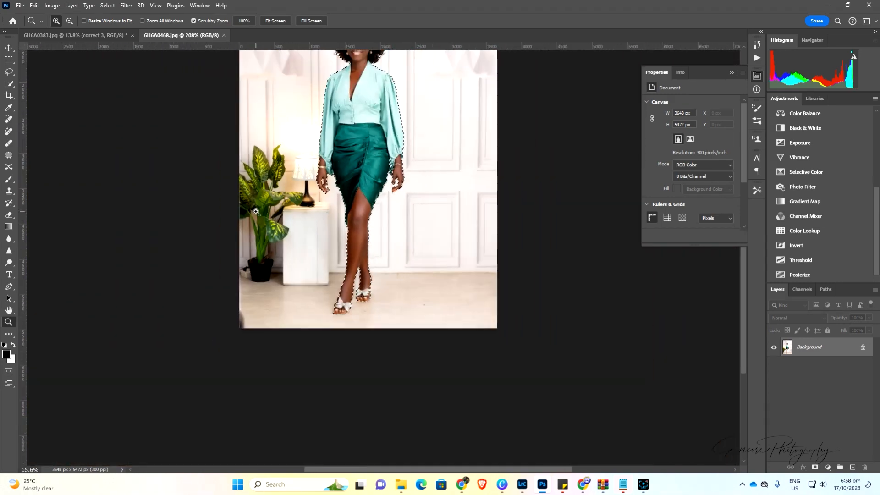
drag(346, 296, 432, 300)
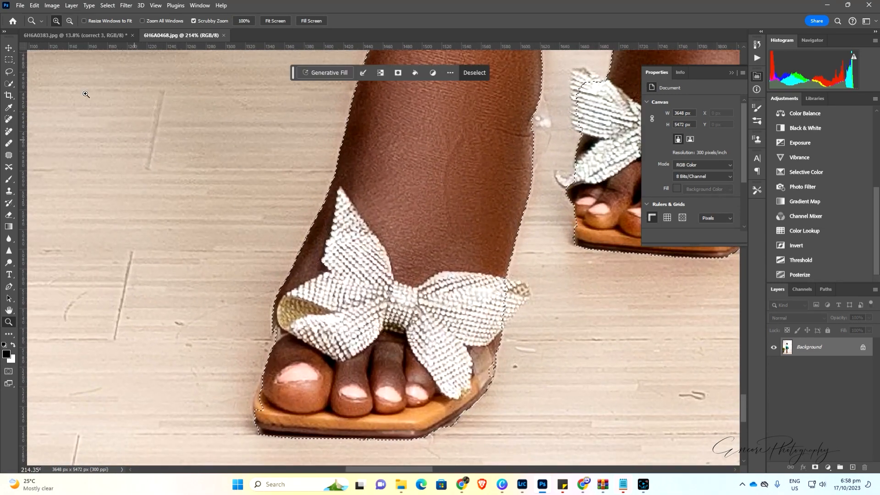
click(9, 71)
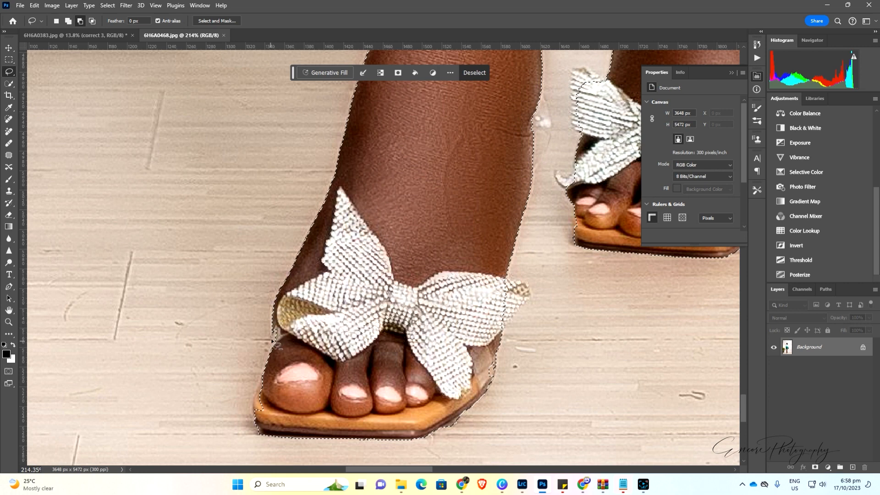
drag(271, 341, 273, 332)
mouse_move(282, 349)
mouse_down()
mouse_move(289, 343)
mouse_move(275, 332)
mouse_move(270, 350)
mouse_move(301, 345)
mouse_move(272, 333)
mouse_move(293, 342)
mouse_up()
Step: Add the missed outer edge of the front foot's big toe and sandal sole to the selection
click(68, 20)
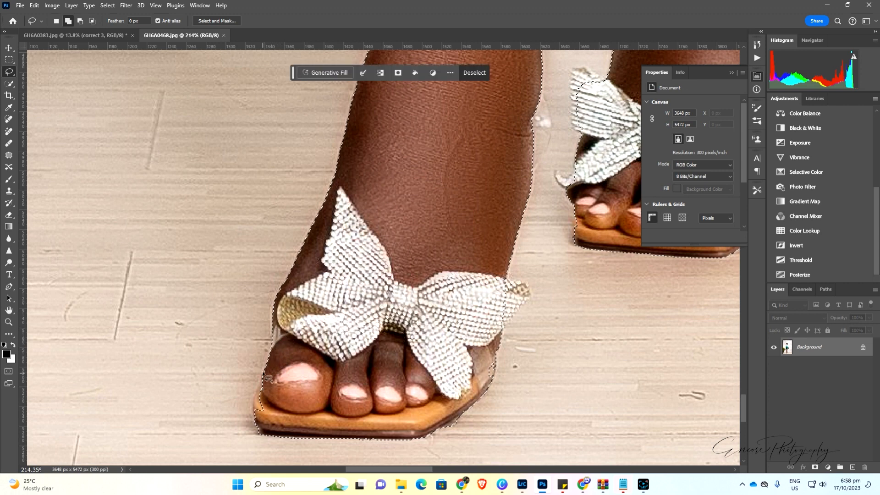
drag(263, 374, 262, 427)
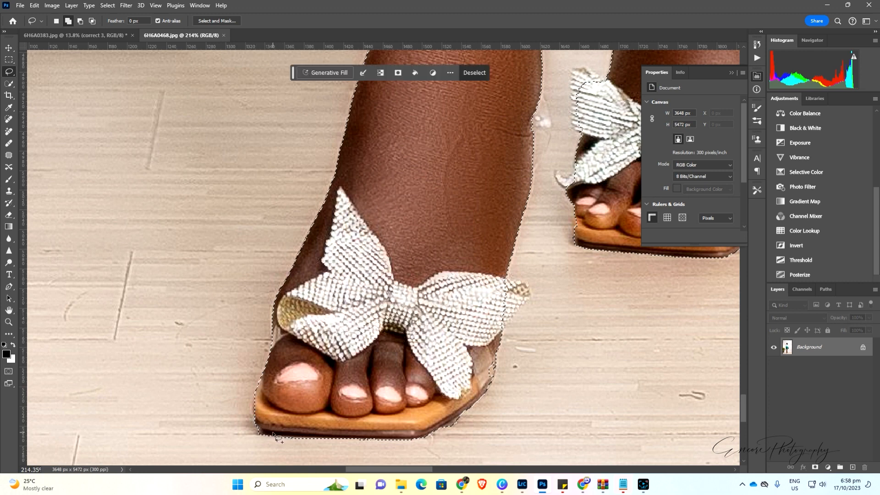
mouse_move(256, 392)
mouse_down()
mouse_move(255, 418)
mouse_move(279, 426)
mouse_move(263, 415)
mouse_up()
scroll(255, 394, down, 2)
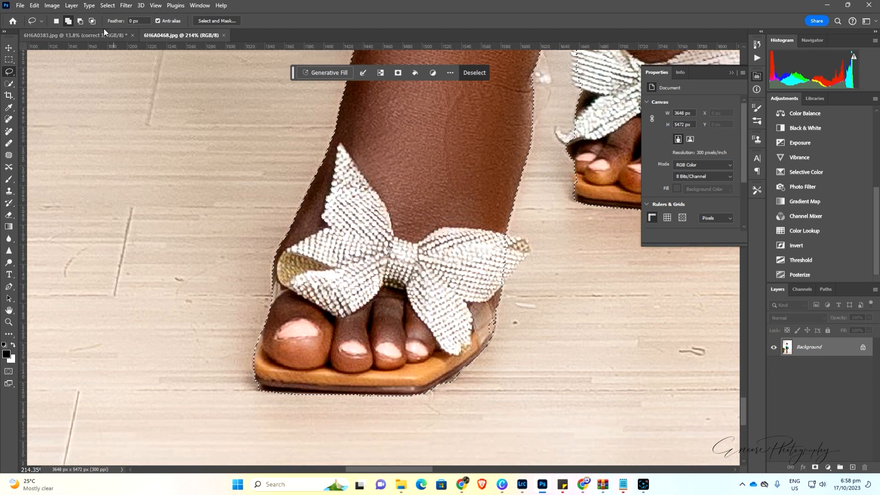
Step: Subtract the strip of floor and shadow beneath the front sandal's sole from the selection
click(80, 21)
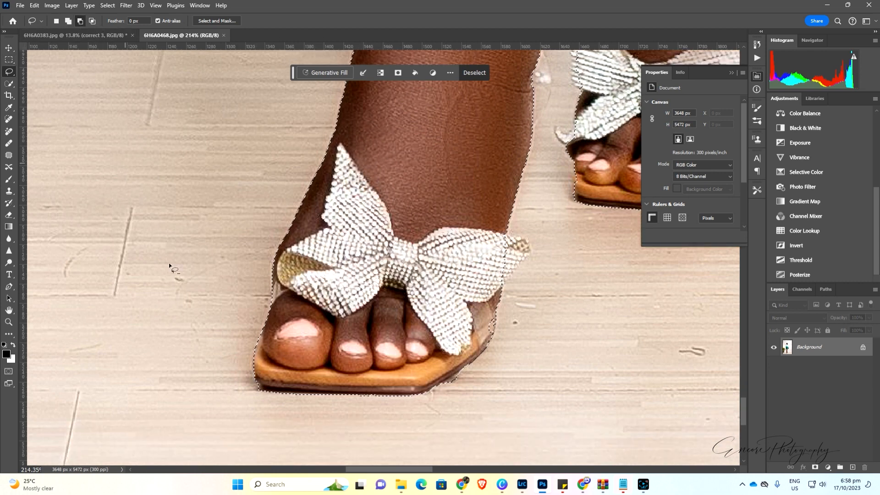
mouse_move(256, 382)
mouse_down()
mouse_move(277, 395)
mouse_move(269, 401)
mouse_move(234, 380)
mouse_move(302, 393)
mouse_up()
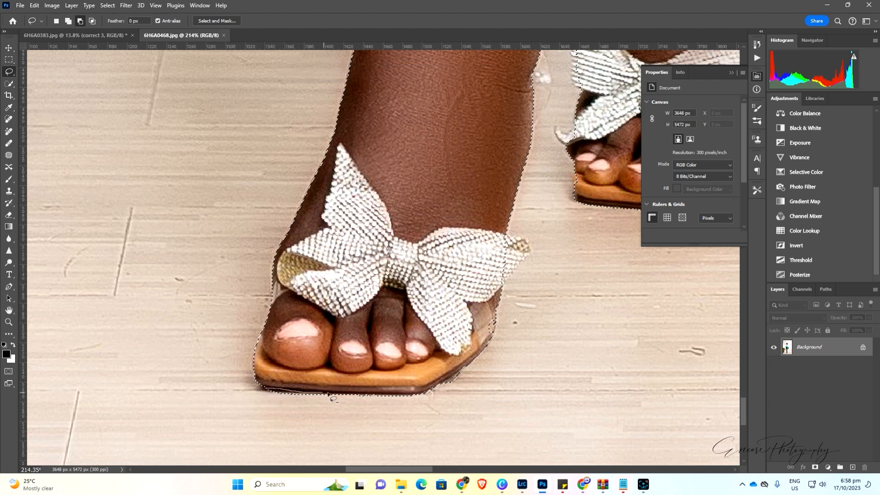
mouse_move(379, 396)
mouse_down()
mouse_move(422, 393)
mouse_move(397, 409)
mouse_up()
mouse_move(264, 393)
mouse_down()
mouse_move(306, 406)
mouse_move(272, 388)
mouse_up()
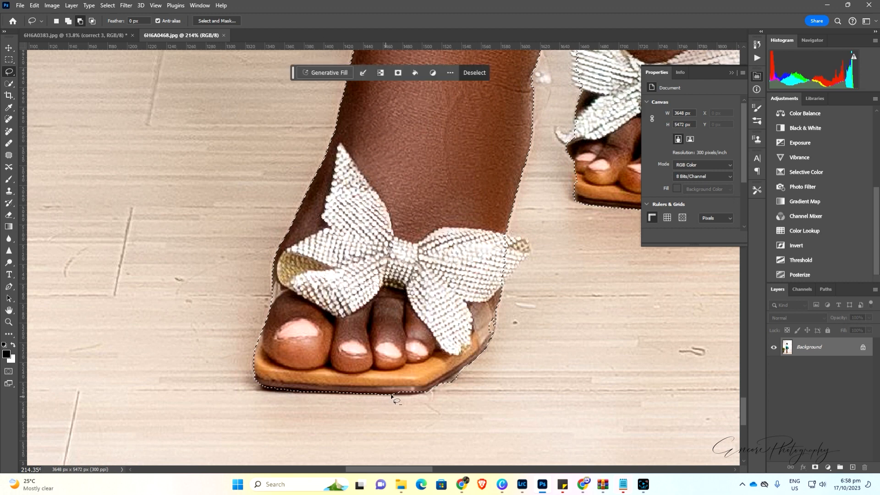
Step: Add the missed bit of the front sole's lower edge and subtract the floor beside its slanted toe edge
click(67, 21)
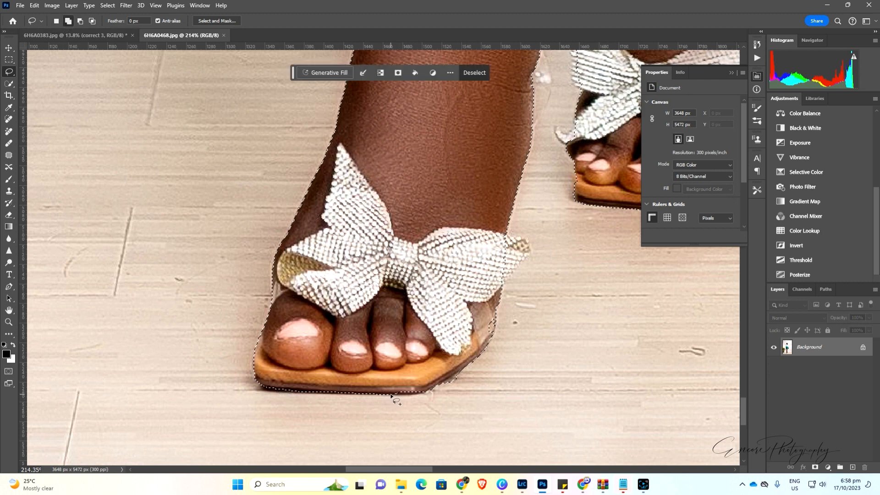
mouse_move(392, 395)
mouse_down()
mouse_move(432, 388)
mouse_move(406, 395)
mouse_up()
click(79, 21)
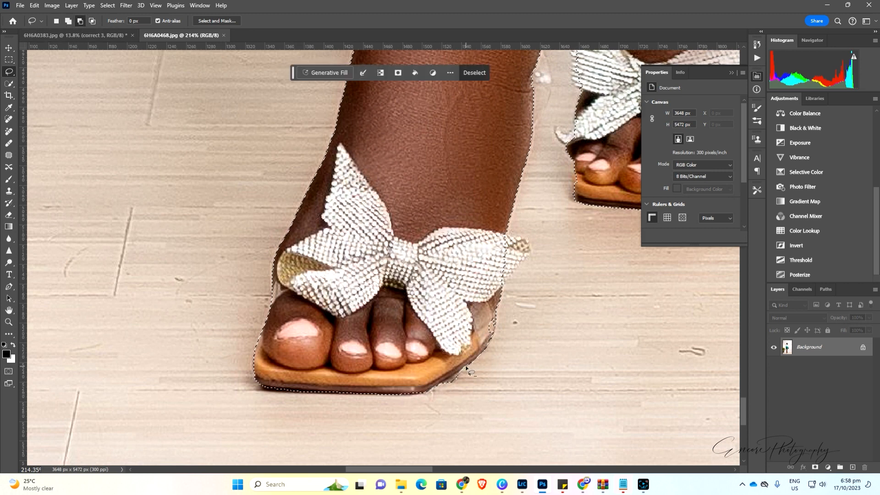
drag(467, 368, 462, 372)
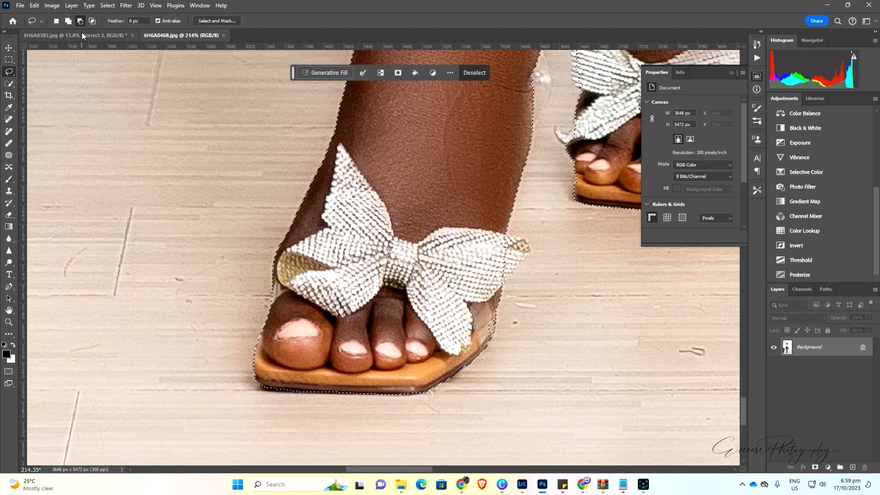
Step: Add the front sandal's clear side strap and the protruding tip of its jewelled bow to the selection
click(68, 21)
mouse_move(494, 345)
mouse_down()
mouse_move(496, 305)
mouse_move(484, 311)
mouse_move(479, 348)
mouse_up()
drag(501, 299, 518, 270)
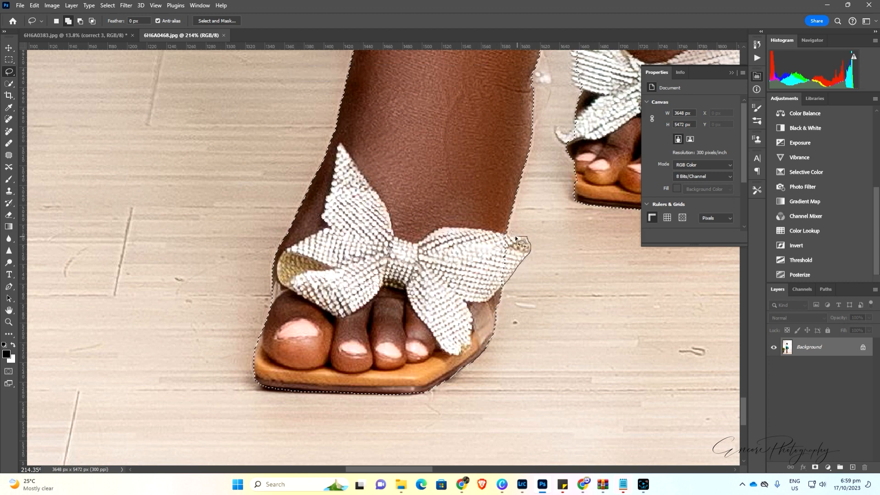
drag(508, 229, 506, 229)
Step: Subtract the narrow wedge of background where the two lower legs meet from the selection with the Lasso
scroll(507, 275, up, 2)
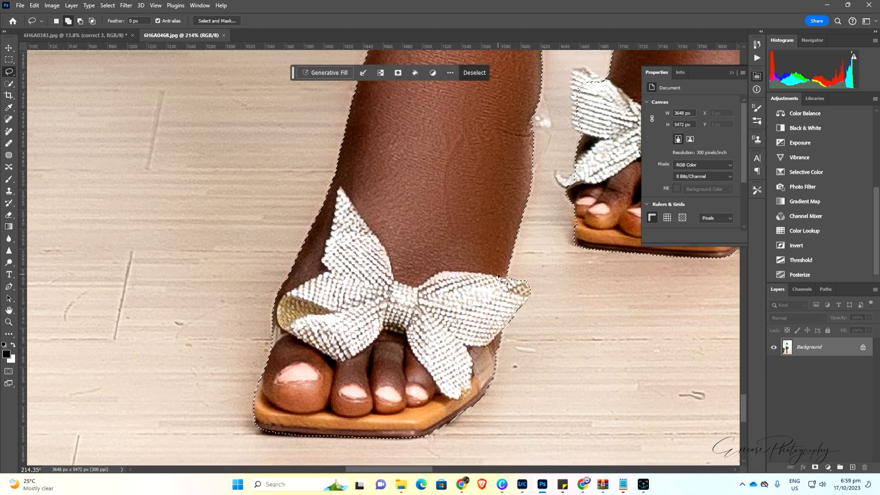
key(z)
drag(303, 287, 275, 287)
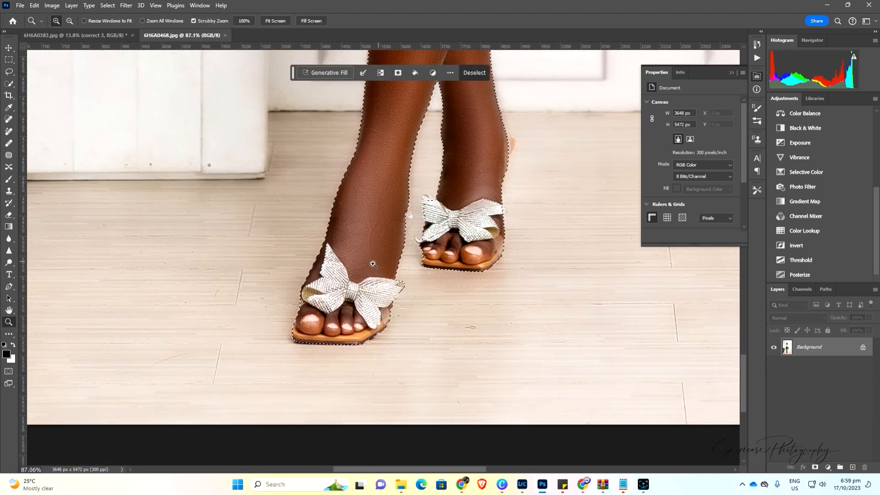
drag(373, 263, 358, 263)
drag(435, 133, 470, 150)
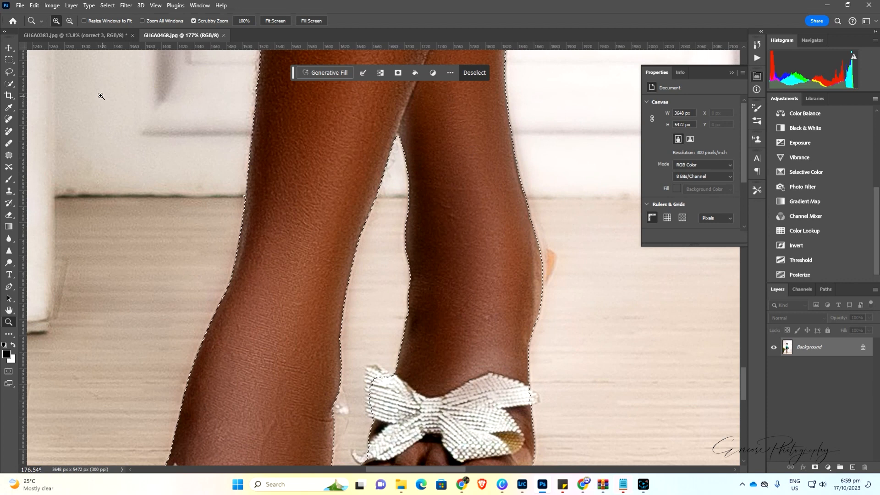
click(8, 72)
click(79, 21)
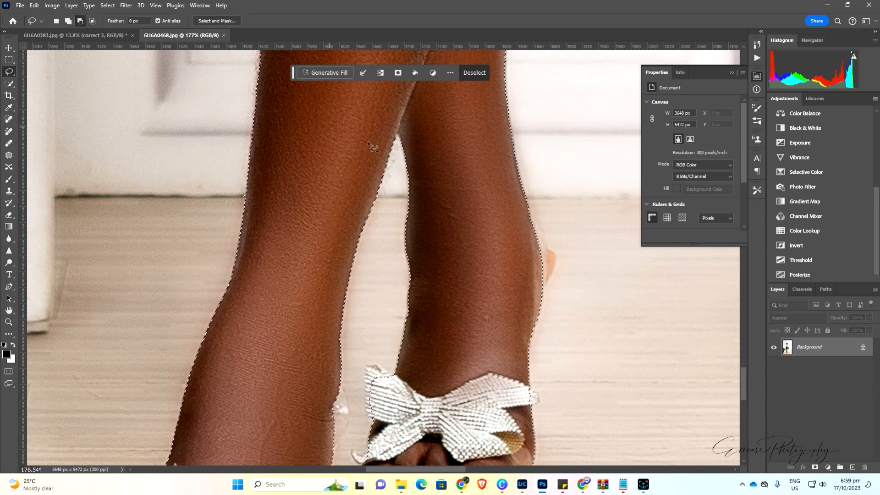
drag(396, 139, 401, 138)
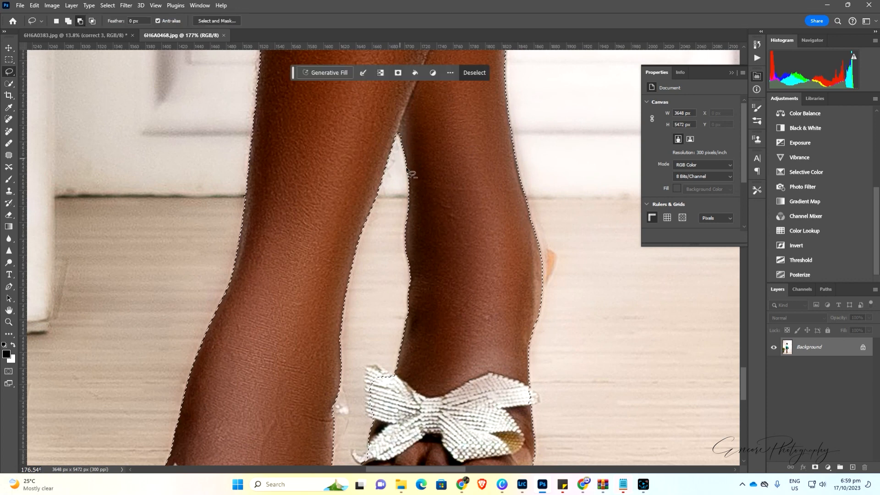
Step: Add the clear ankle strap and its small crystal beside the front ankle to the selection
scroll(408, 173, down, 2)
scroll(407, 174, down, 3)
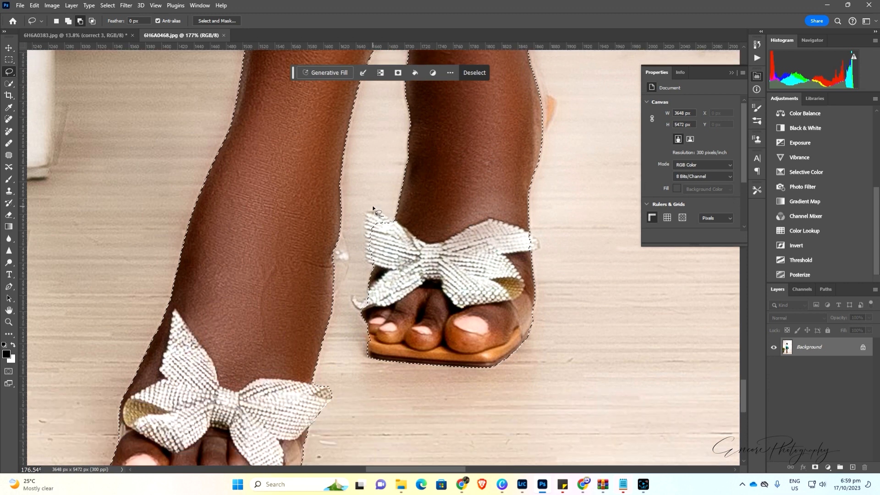
scroll(373, 209, up, 2)
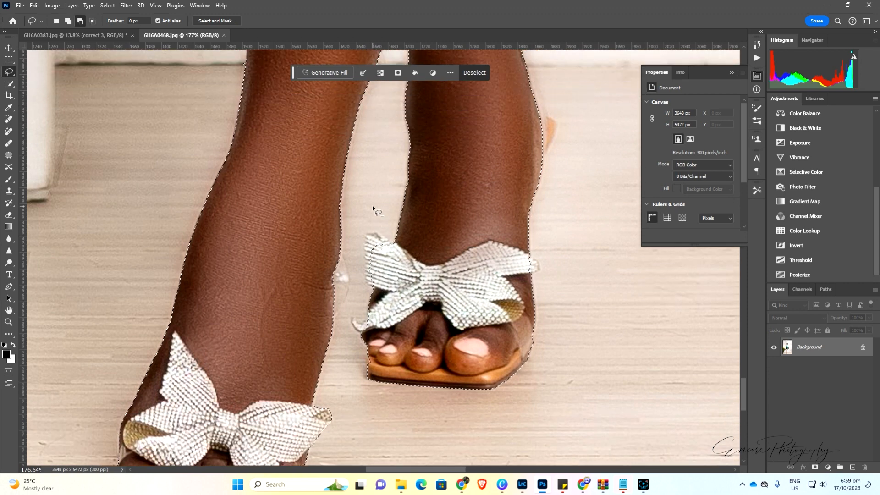
scroll(373, 209, up, 1)
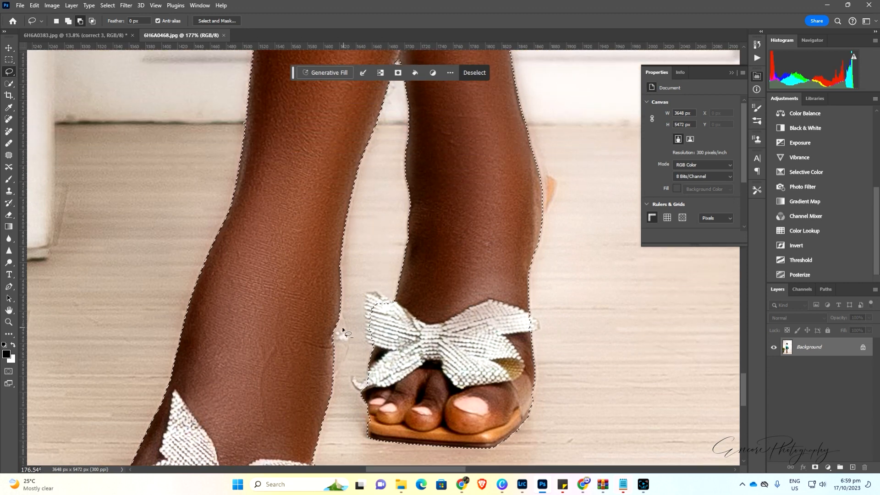
click(68, 21)
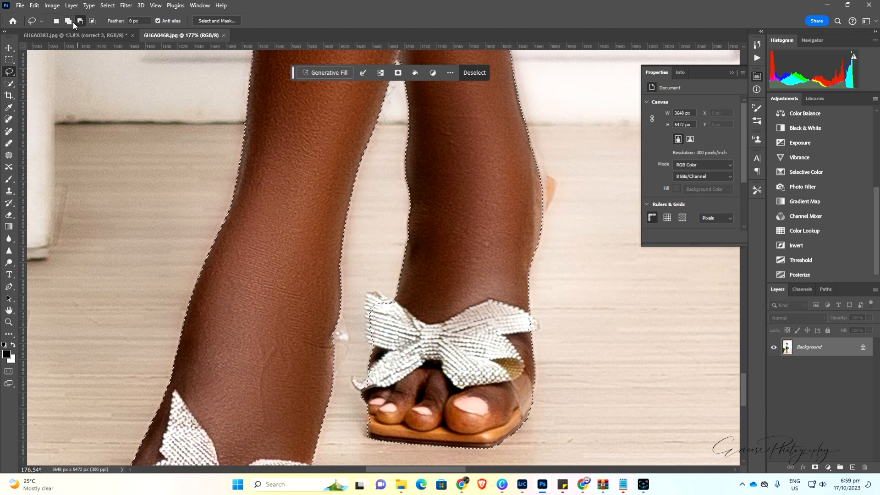
drag(334, 383, 348, 350)
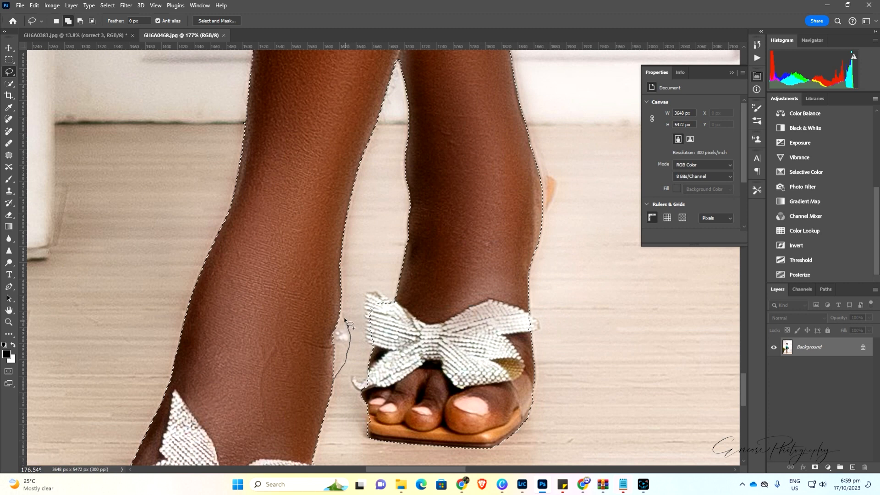
drag(341, 296, 329, 271)
mouse_move(326, 329)
mouse_down()
mouse_move(324, 363)
mouse_move(329, 320)
mouse_up()
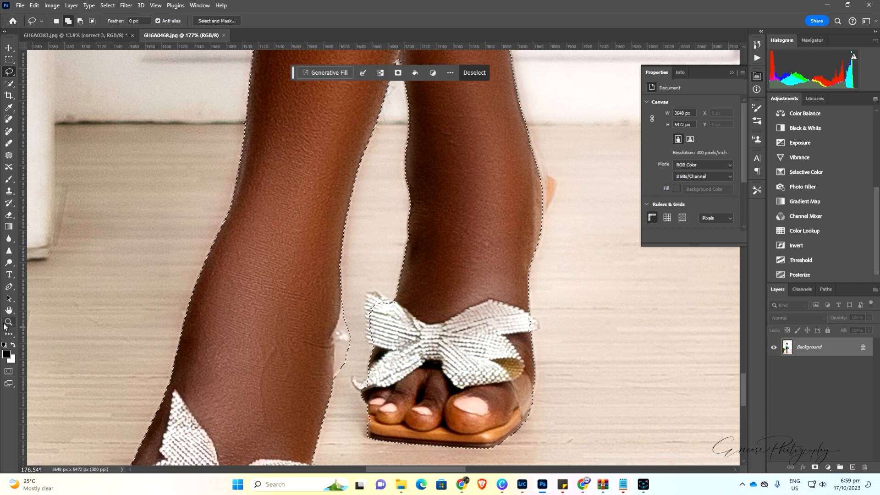
Step: Add the protruding tips of the jewelled bow on the rear sandal to the selection with the Lasso
key(z)
drag(292, 277, 259, 296)
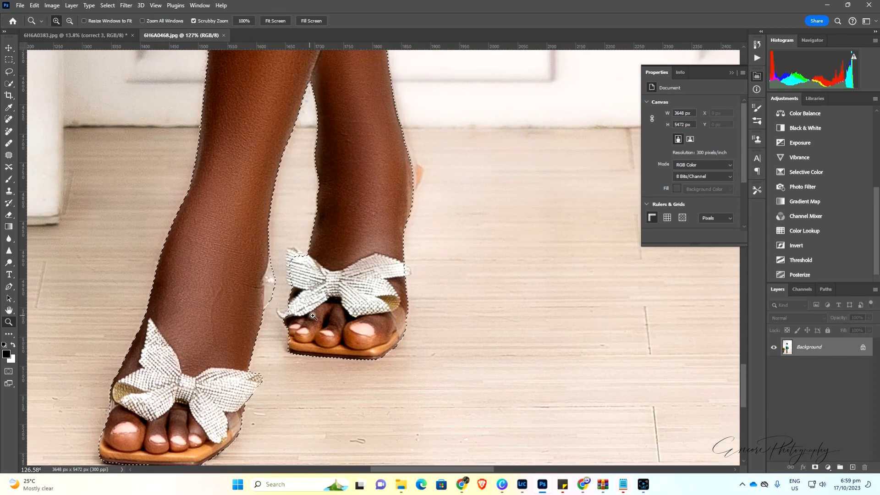
drag(317, 316, 326, 316)
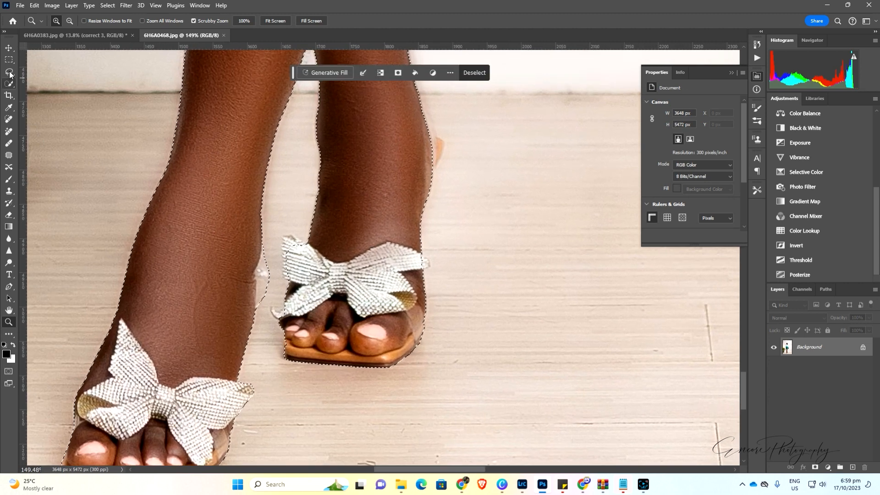
key(l)
drag(280, 319, 288, 319)
drag(289, 281, 284, 275)
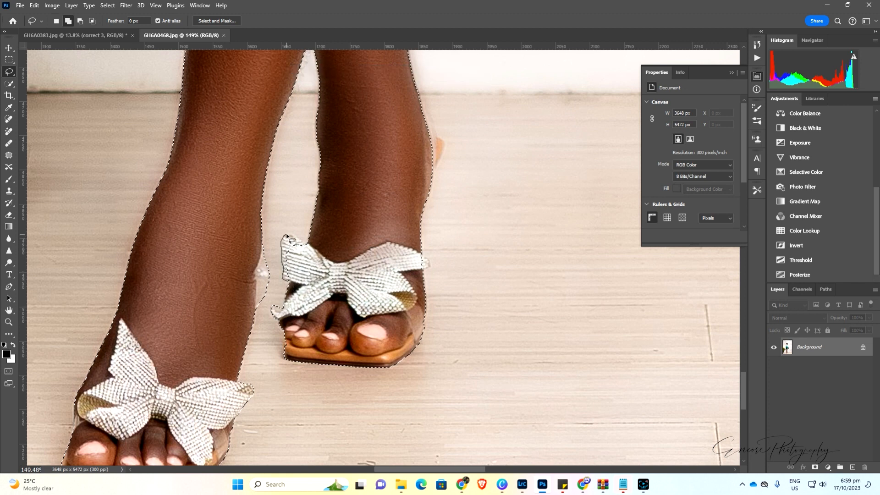
drag(316, 248, 319, 256)
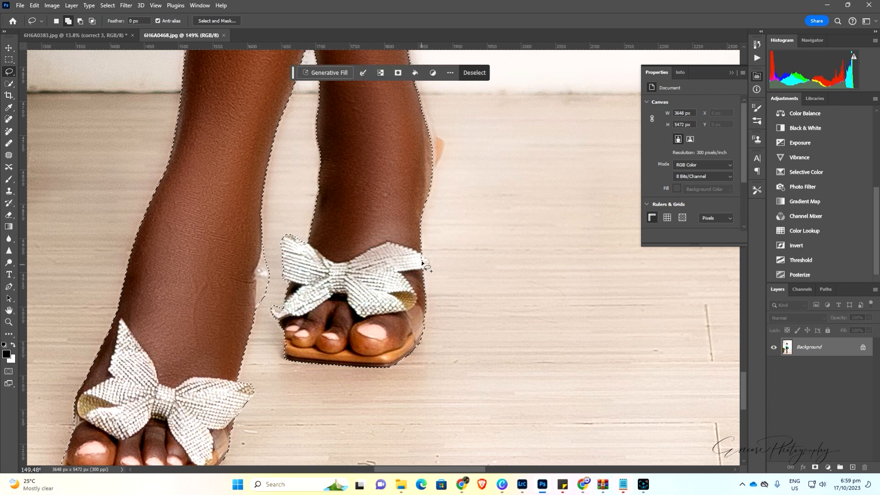
drag(422, 254, 426, 271)
Step: Add the missing edges of the rear sandal's sole and clear side strap to the selection with the Lasso
mouse_move(285, 339)
mouse_down()
mouse_move(290, 358)
mouse_move(318, 358)
mouse_up()
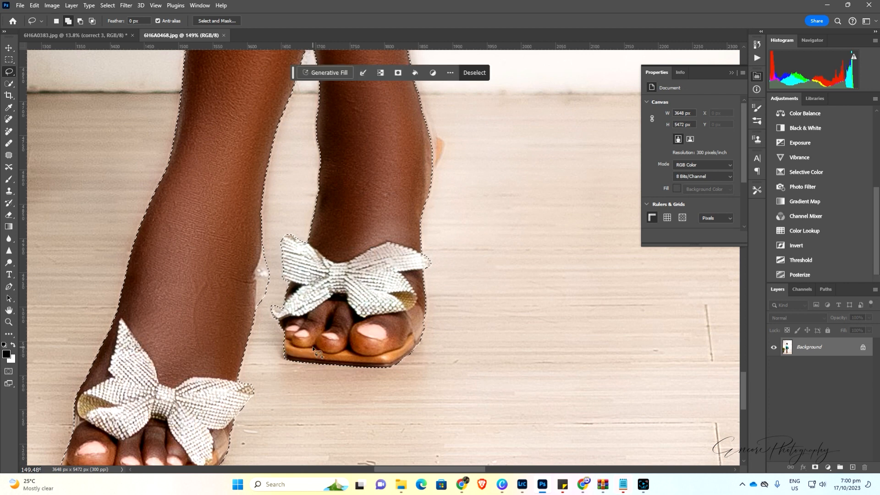
drag(422, 336, 423, 332)
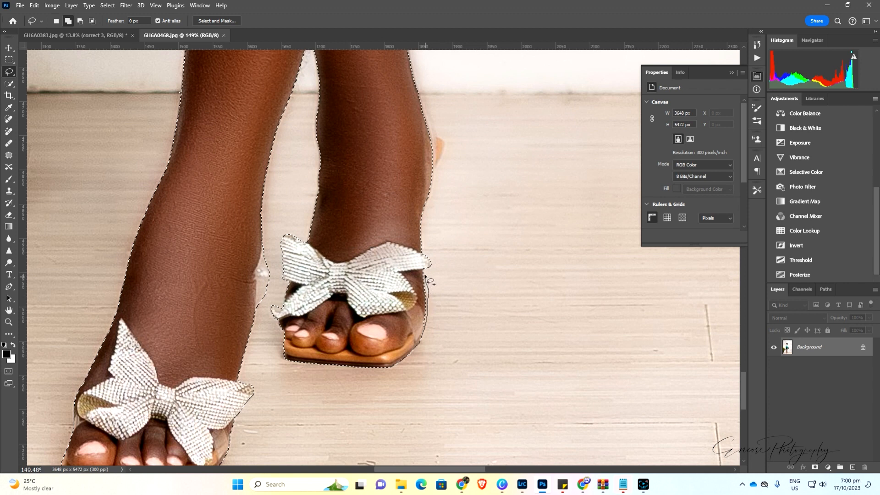
drag(421, 259, 422, 262)
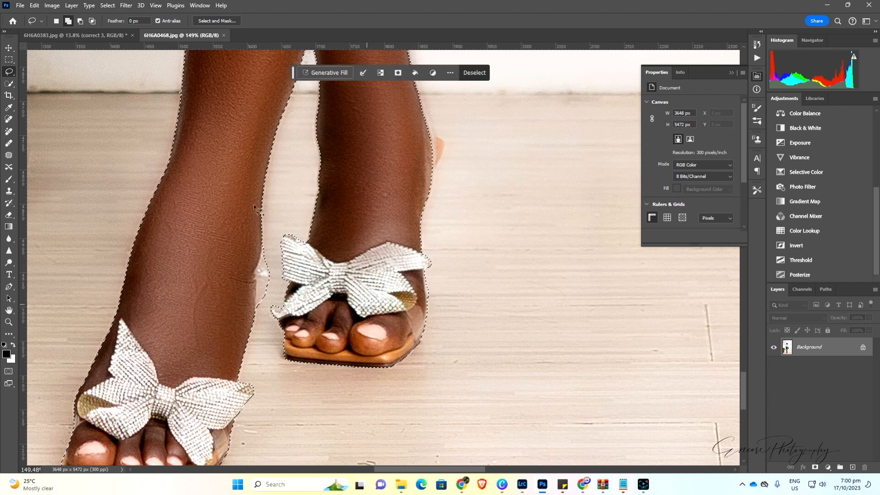
Step: Subtract the thin slivers of background along the outer side of the rear sandal and ankle from the selection
click(80, 21)
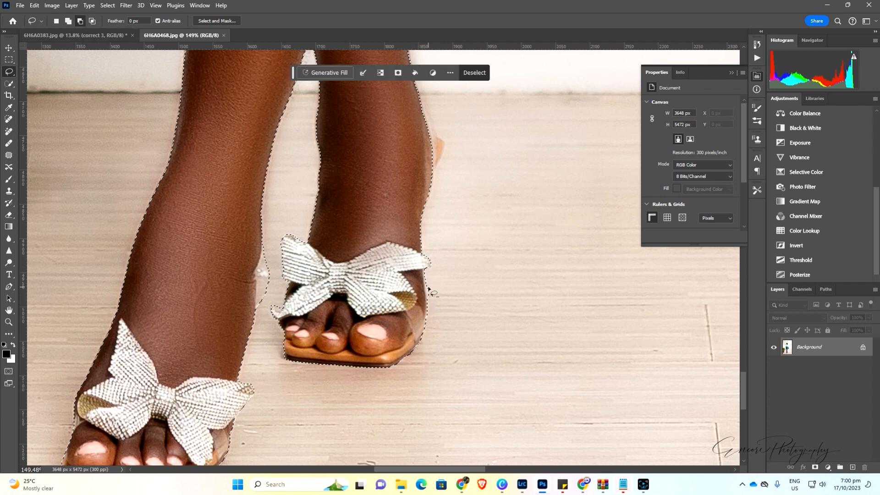
mouse_move(428, 286)
mouse_down()
mouse_move(437, 270)
mouse_move(429, 301)
mouse_move(438, 271)
mouse_up()
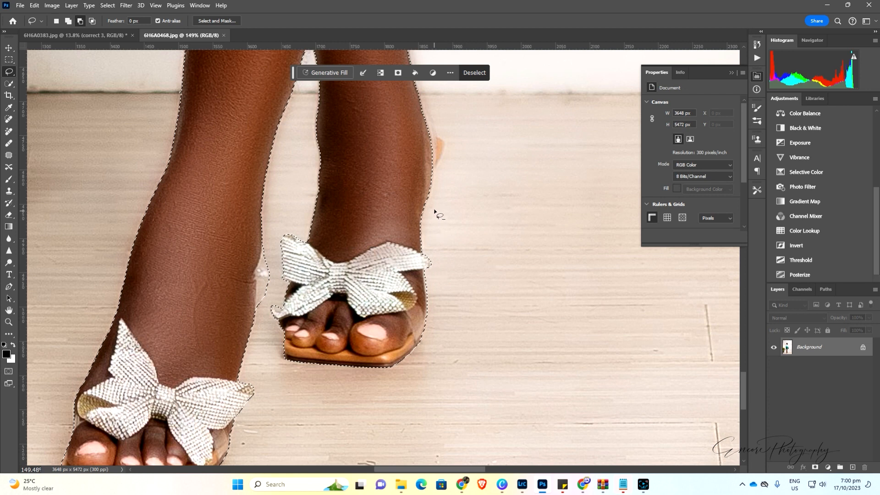
drag(422, 222, 421, 219)
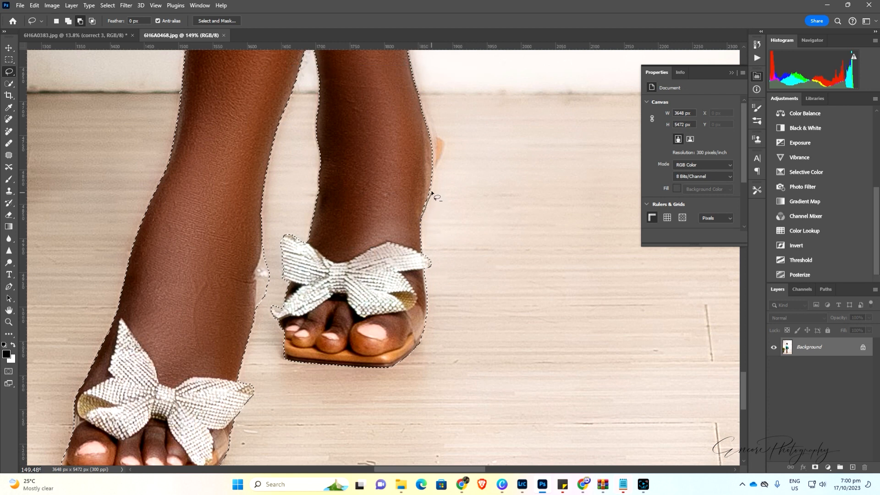
drag(439, 159, 444, 148)
drag(424, 94, 399, 51)
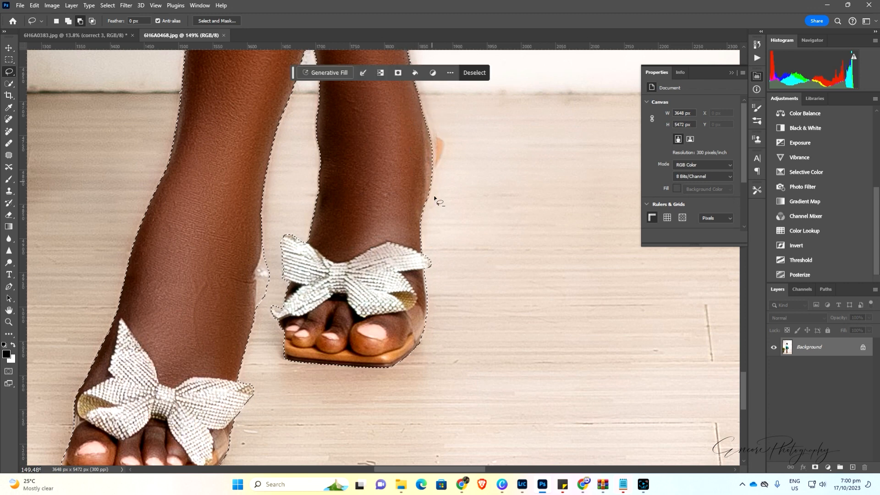
Step: Add the protruding heel and clear strap behind the rear ankle to the selection with the Lasso
click(69, 22)
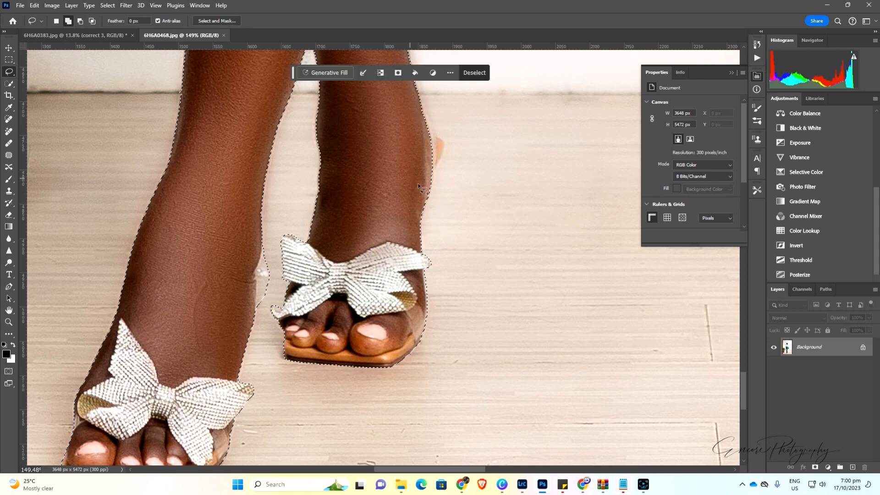
drag(421, 212, 424, 212)
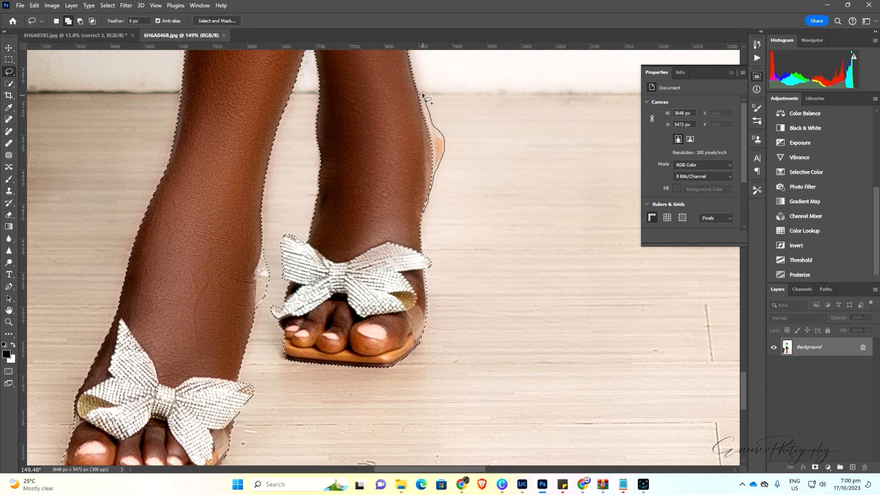
drag(417, 82, 414, 76)
Step: Subtract the excess background above the rear heel from the selection and add back the heel's outermost tip
key(z)
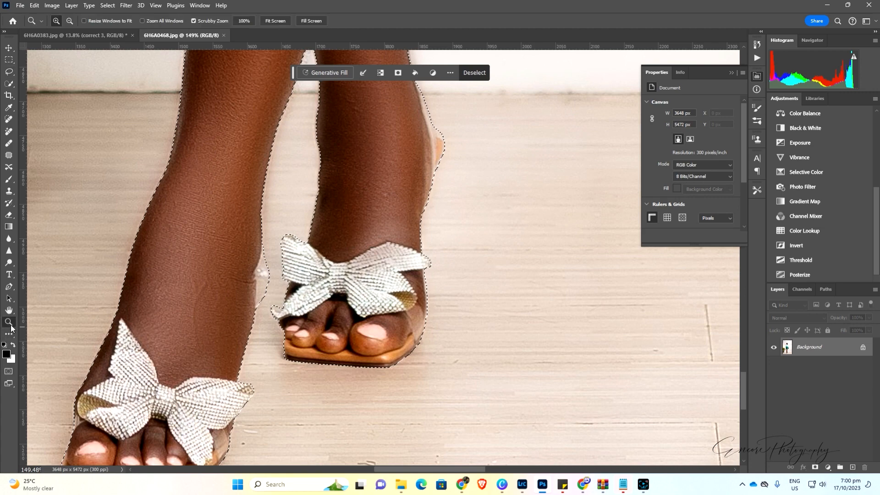
drag(385, 376, 343, 383)
mouse_move(395, 302)
mouse_down()
mouse_move(453, 304)
mouse_move(394, 321)
mouse_move(449, 311)
mouse_move(404, 307)
mouse_up()
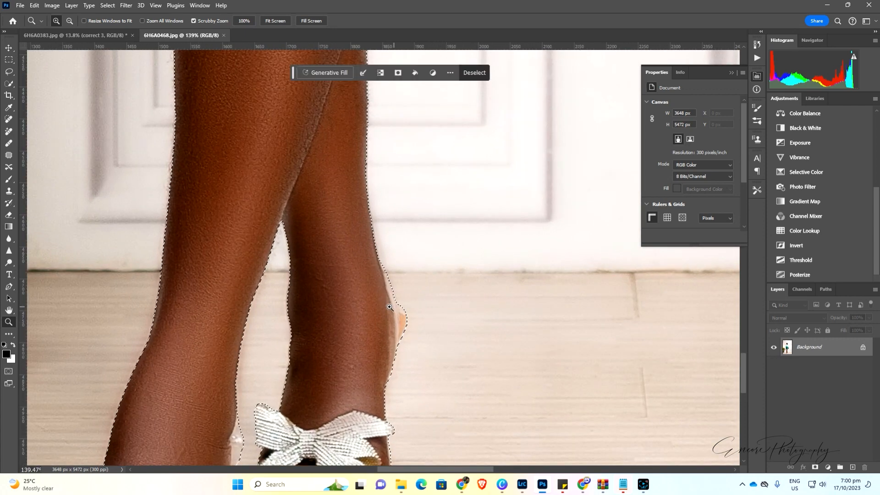
click(9, 72)
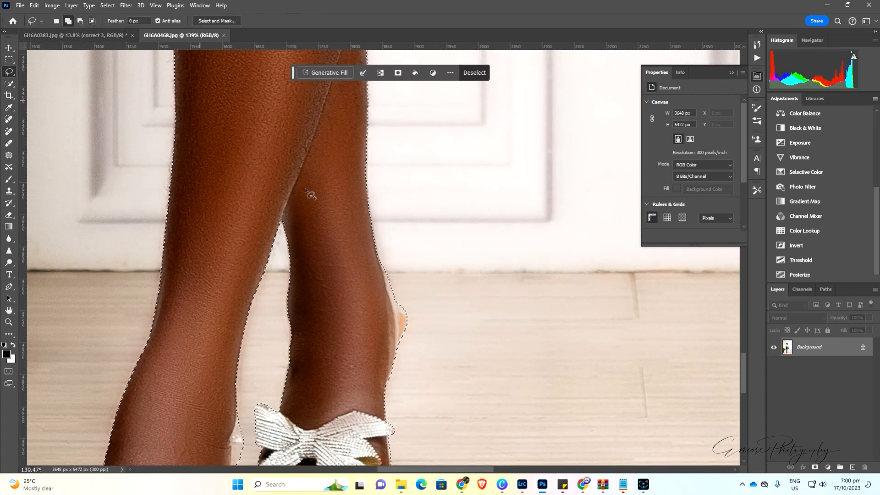
click(80, 21)
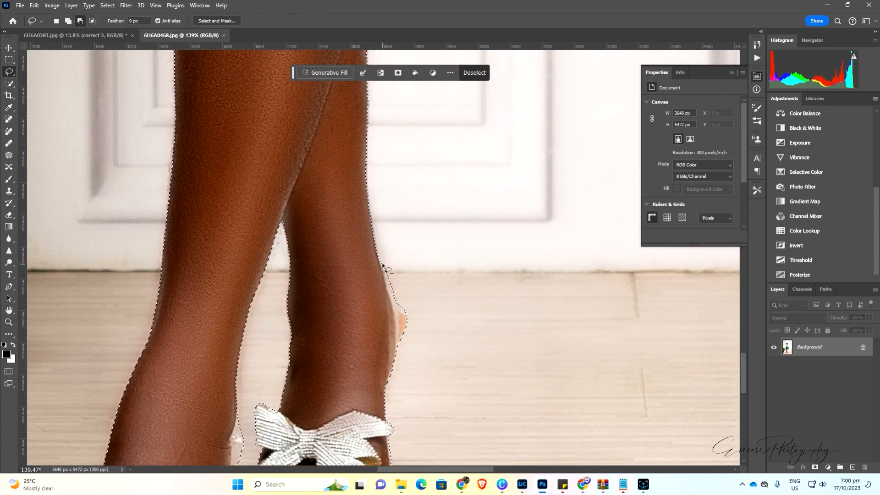
drag(380, 261, 385, 272)
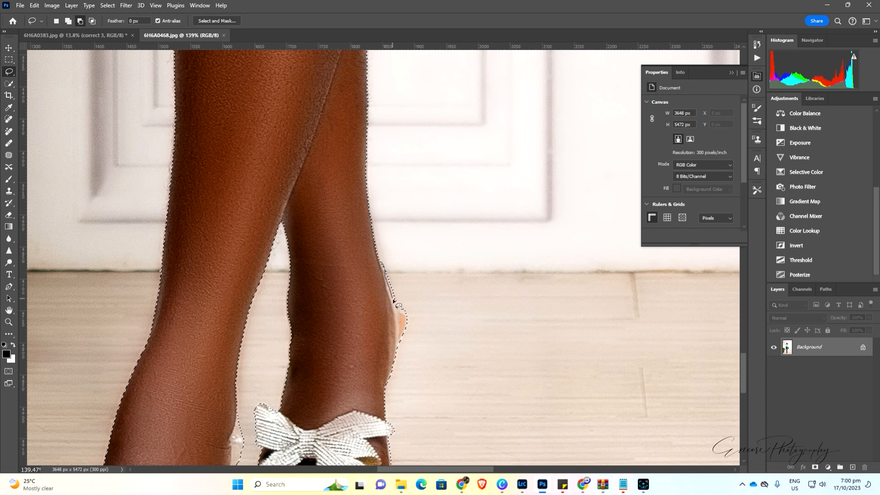
drag(401, 305, 382, 268)
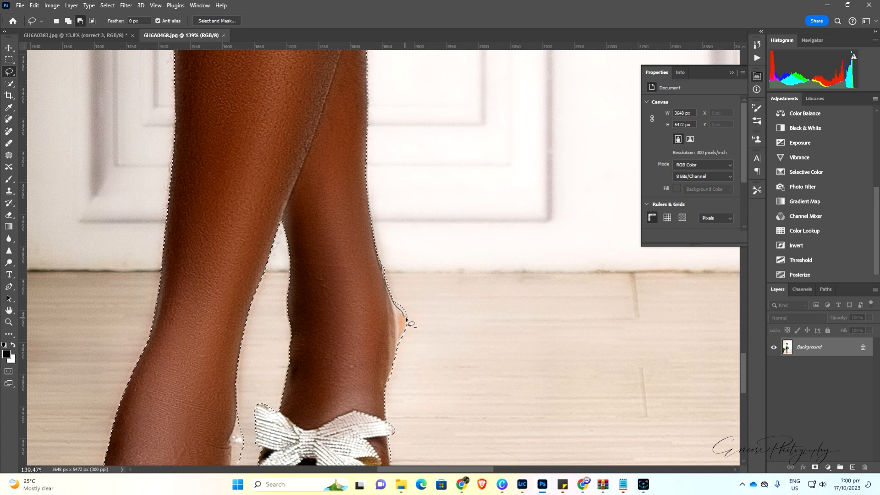
mouse_move(406, 319)
mouse_down()
mouse_move(398, 239)
mouse_move(379, 261)
mouse_move(403, 297)
mouse_up()
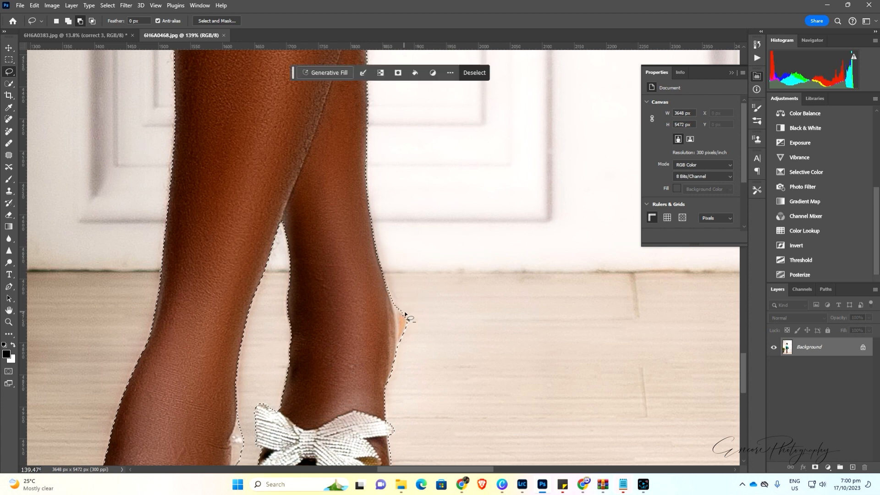
click(68, 20)
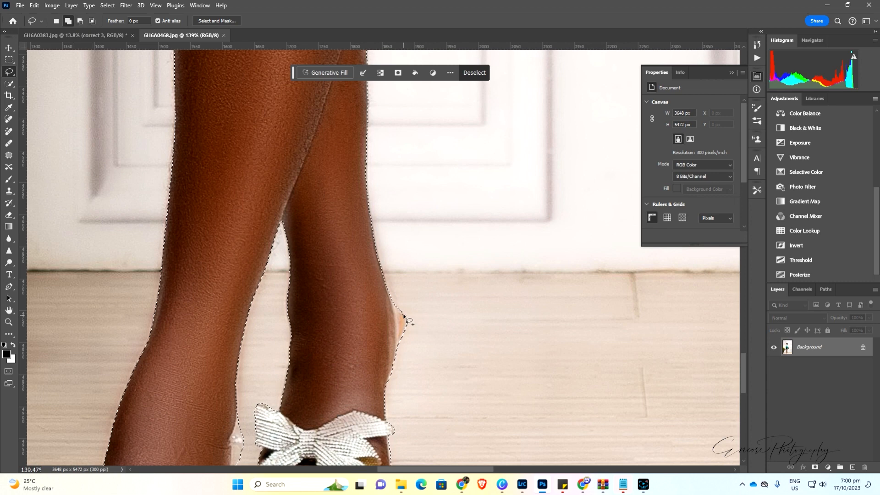
drag(411, 323, 403, 316)
Step: Add the light-green sleeve ruffle between the skirt and wrist to the selection and trim the background below its cuff
scroll(400, 315, up, 5)
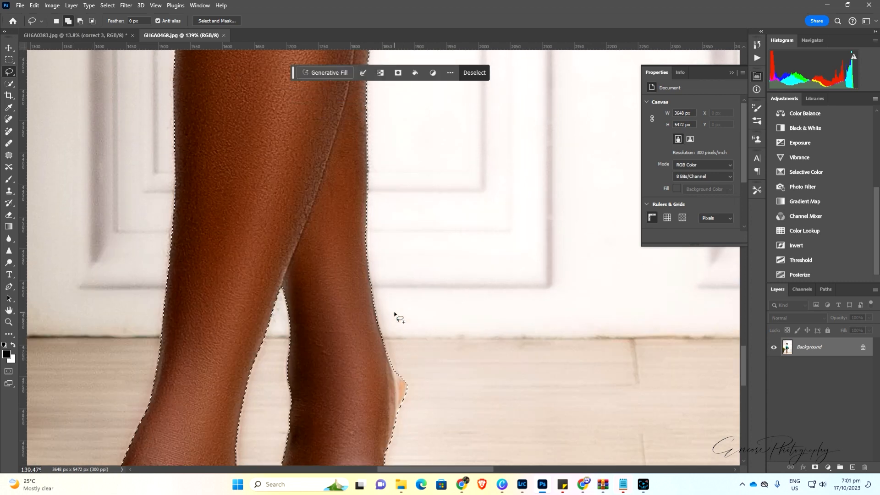
scroll(395, 312, up, 8)
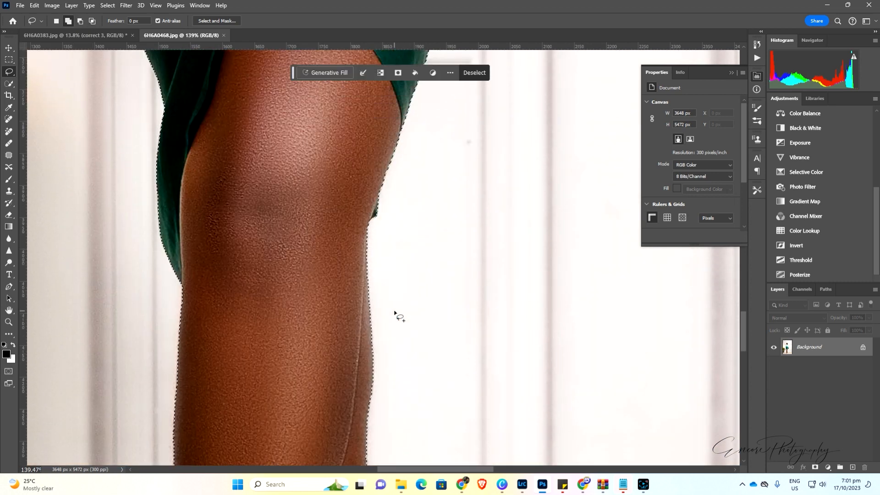
scroll(398, 314, up, 6)
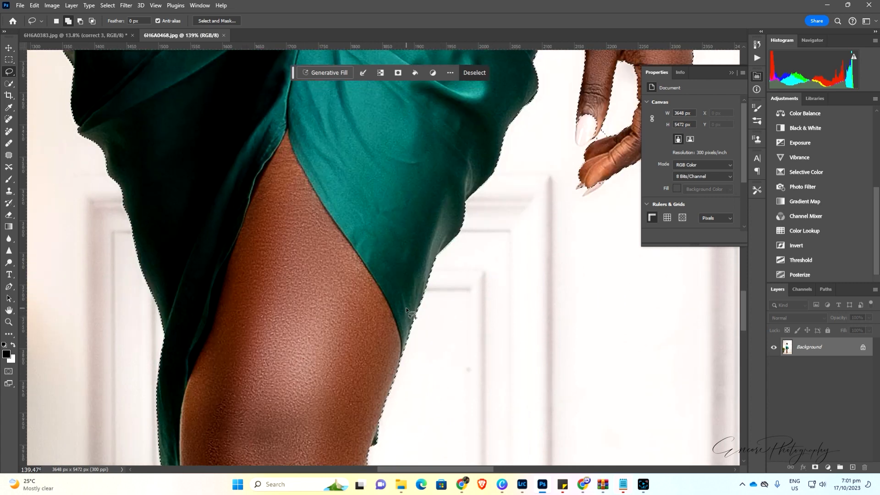
scroll(495, 448, up, 5)
scroll(495, 448, right, 1)
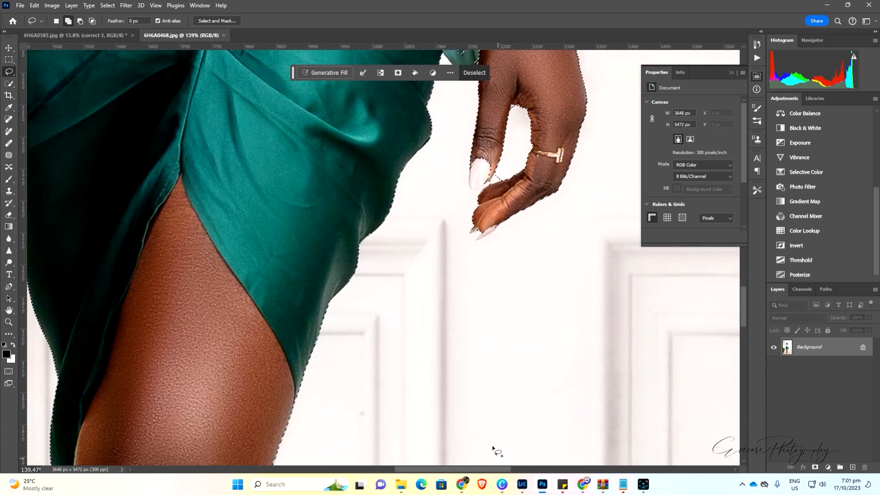
scroll(509, 396, up, 3)
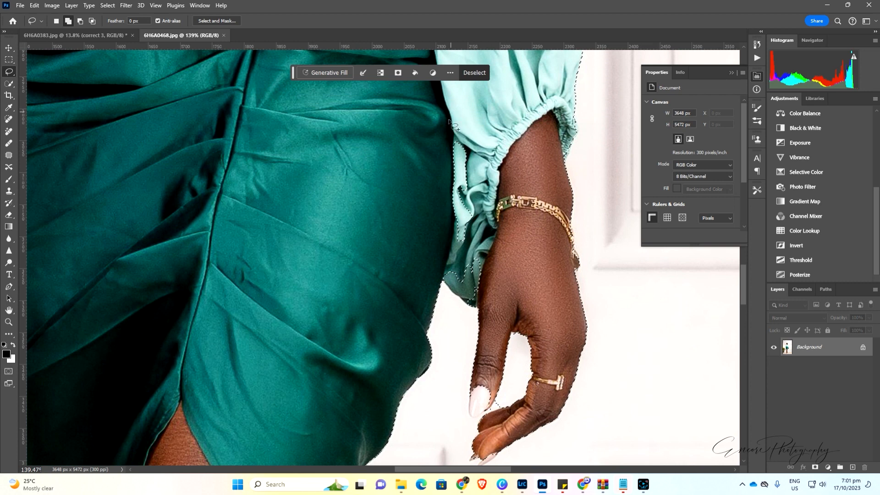
mouse_move(449, 122)
mouse_down()
mouse_move(442, 240)
mouse_move(474, 125)
mouse_up()
mouse_move(448, 272)
mouse_down()
mouse_move(444, 281)
mouse_move(473, 307)
mouse_move(492, 236)
mouse_move(465, 299)
mouse_up()
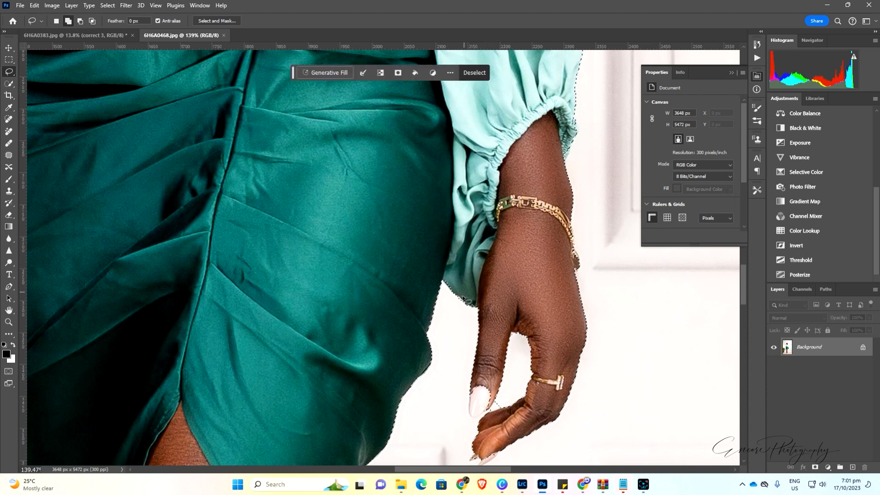
click(79, 21)
mouse_move(454, 296)
mouse_down()
mouse_move(471, 312)
mouse_move(455, 306)
mouse_up()
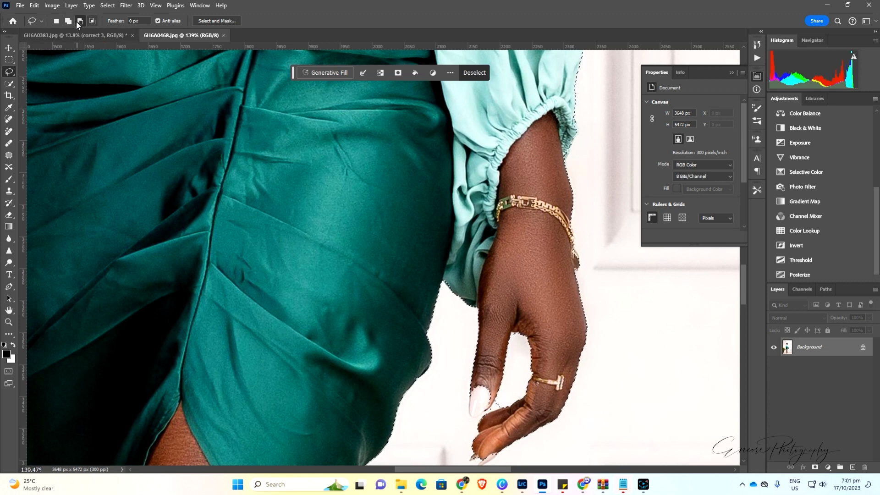
Step: Add the white thumbnail of the lowered hand to the selection with the Lasso
scroll(490, 314, down, 1)
scroll(490, 314, down, 3)
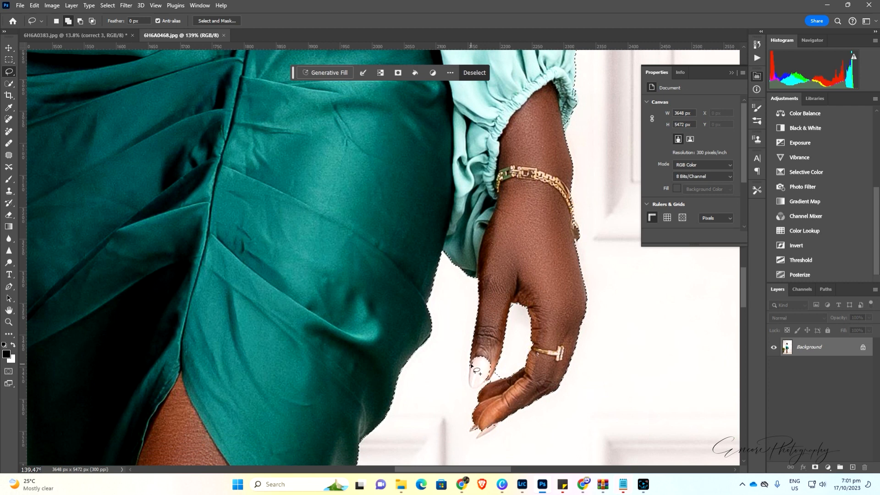
drag(471, 366, 469, 372)
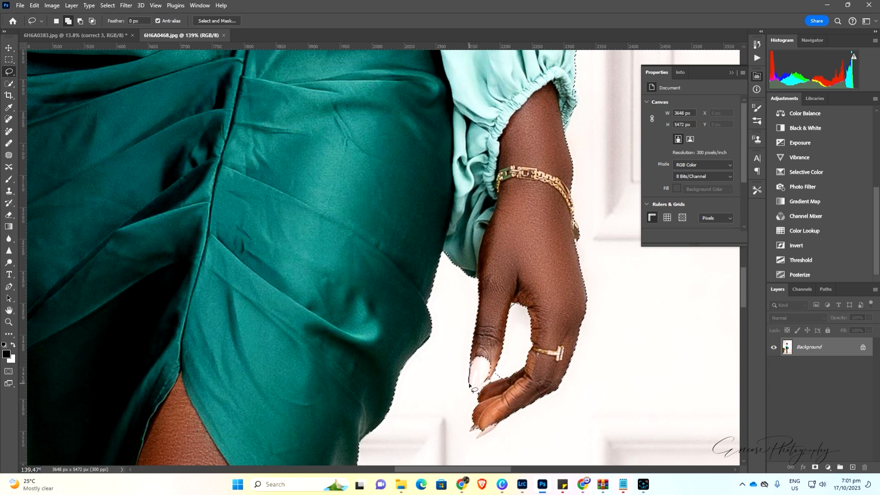
drag(477, 386, 499, 375)
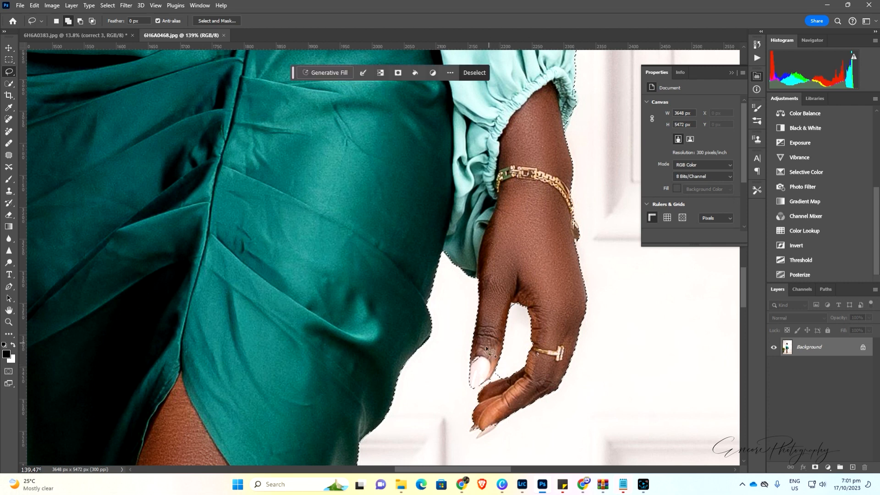
Step: Subtract the background enclosed between the thumb and curled fingers of the lowered hand from the selection
scroll(496, 337, down, 1)
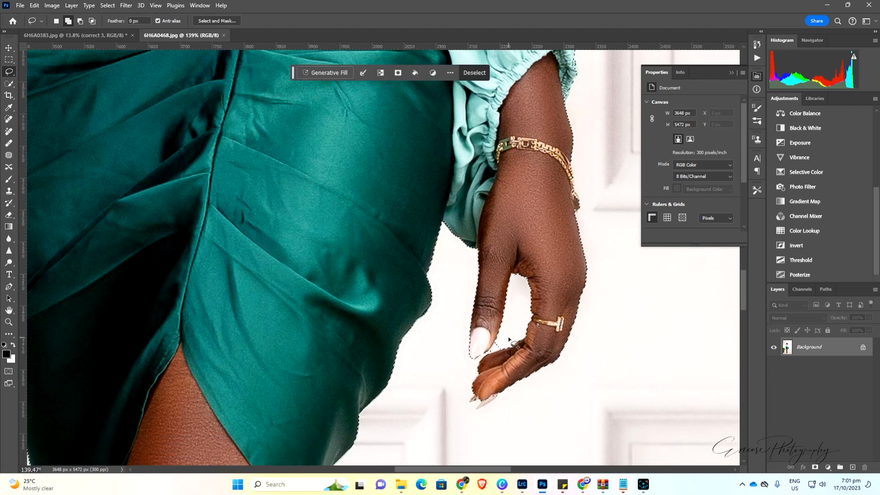
click(81, 21)
drag(494, 344, 510, 350)
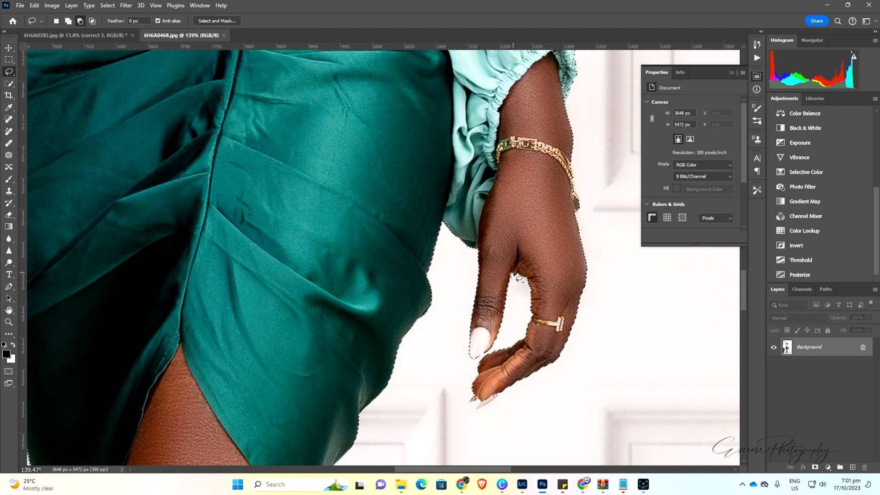
drag(521, 276, 527, 300)
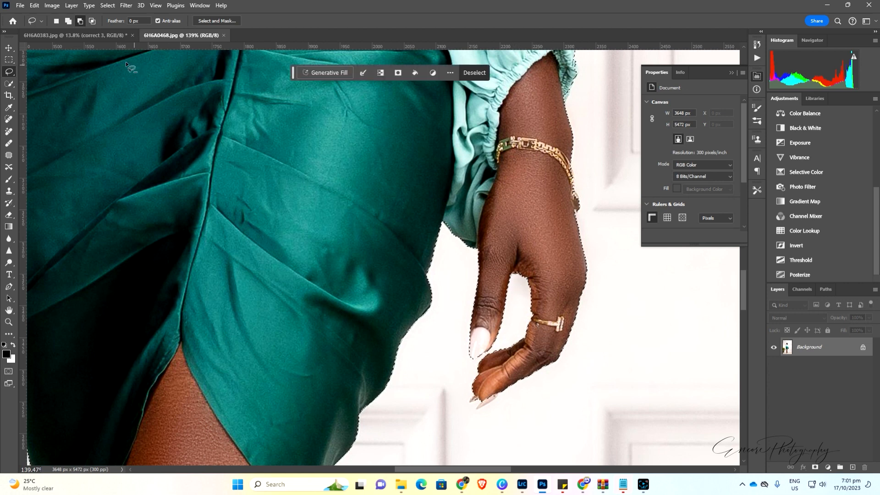
Step: Add the skin edge in the crook of the thumb and the fingernail tips of the lowered hand to the selection
click(69, 21)
drag(512, 276, 520, 271)
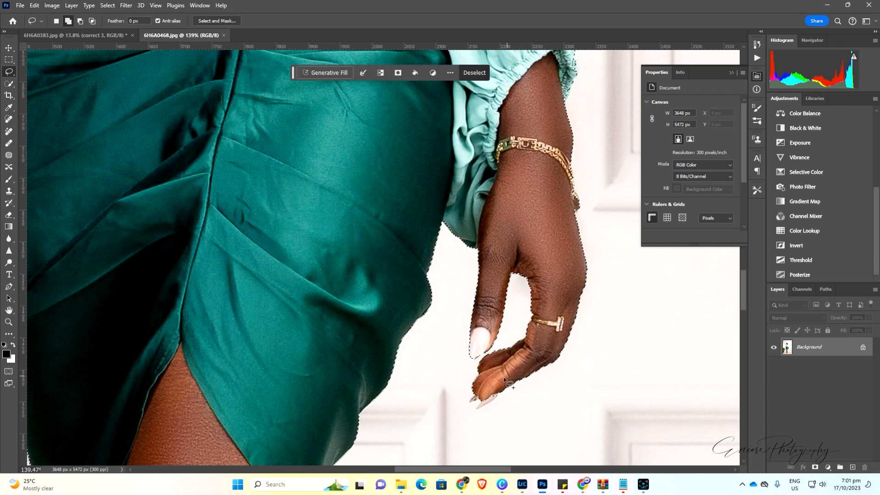
mouse_move(477, 399)
mouse_down()
mouse_move(472, 409)
mouse_move(511, 384)
mouse_up()
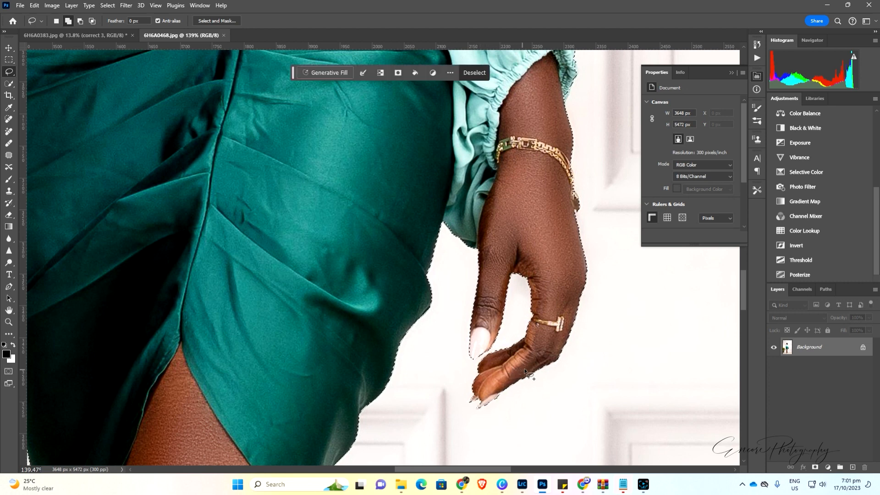
Step: Add the outer edge and dangling end of the gold bracelet to the selection with the Lasso
scroll(546, 358, up, 3)
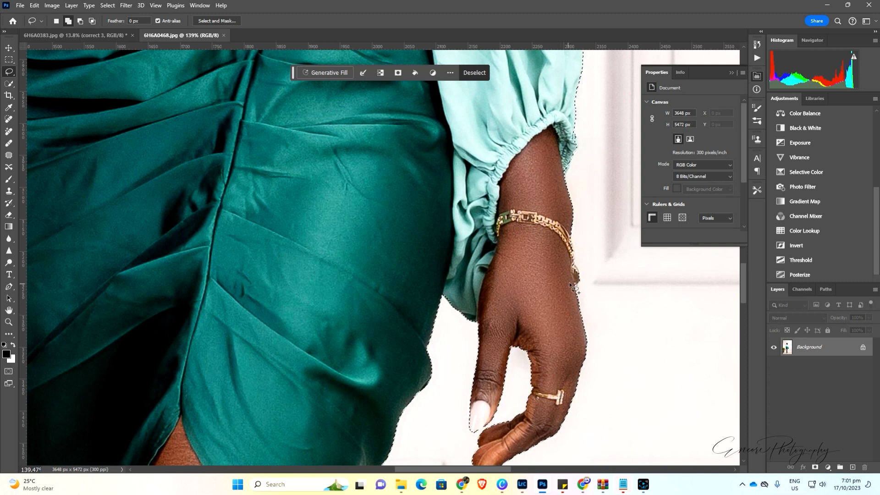
drag(574, 286, 581, 282)
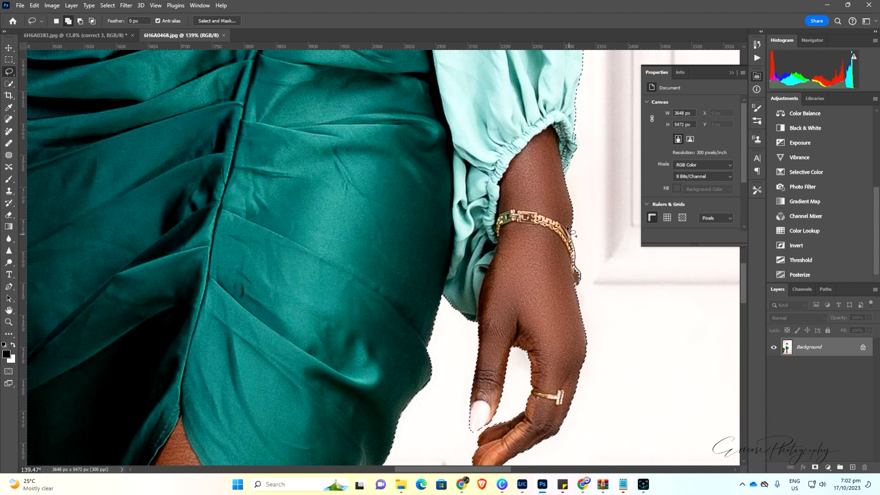
drag(570, 231, 564, 225)
drag(579, 273, 560, 288)
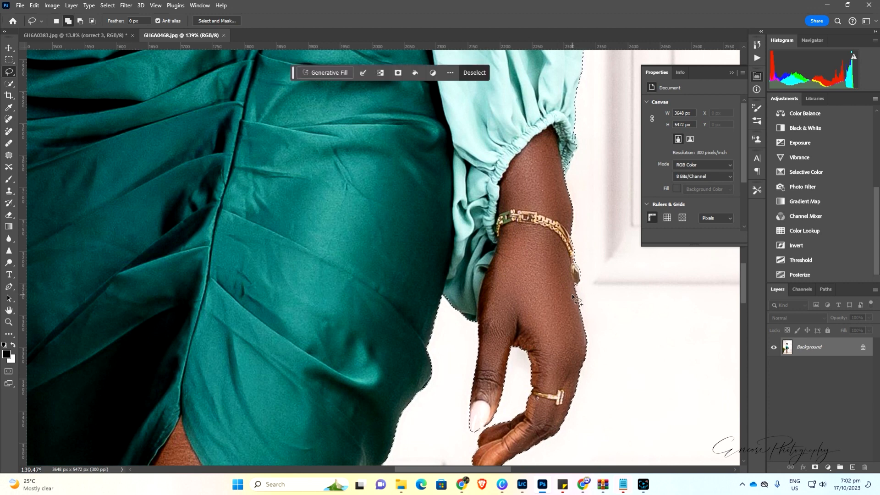
Step: Add the gathered sleeve cuff edge and the wrist edge above the gold bracelet to the selection with the Lasso
scroll(574, 279, up, 2)
drag(567, 212, 568, 212)
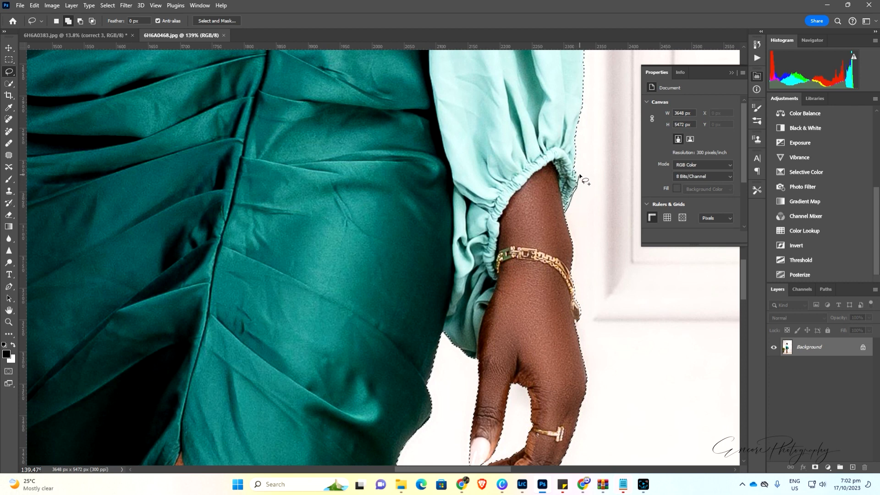
drag(570, 151, 570, 153)
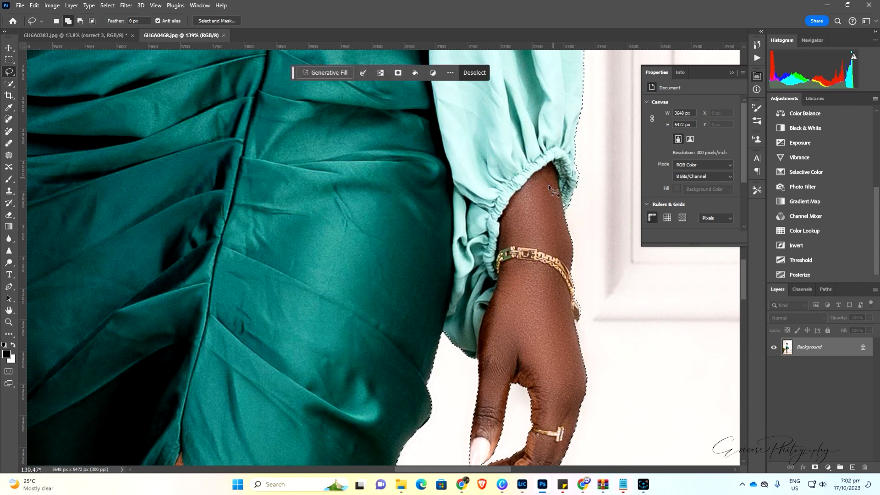
mouse_move(549, 185)
mouse_down()
mouse_move(548, 214)
mouse_move(568, 198)
mouse_up()
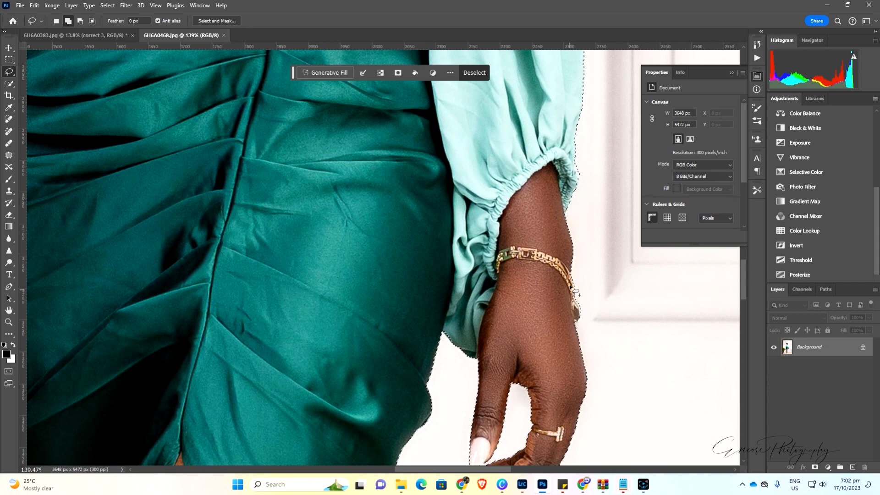
drag(573, 276, 559, 255)
Step: Add the outer edge of the puffed sleeve at the woman's left shoulder to the selection with the Lasso
scroll(559, 255, up, 5)
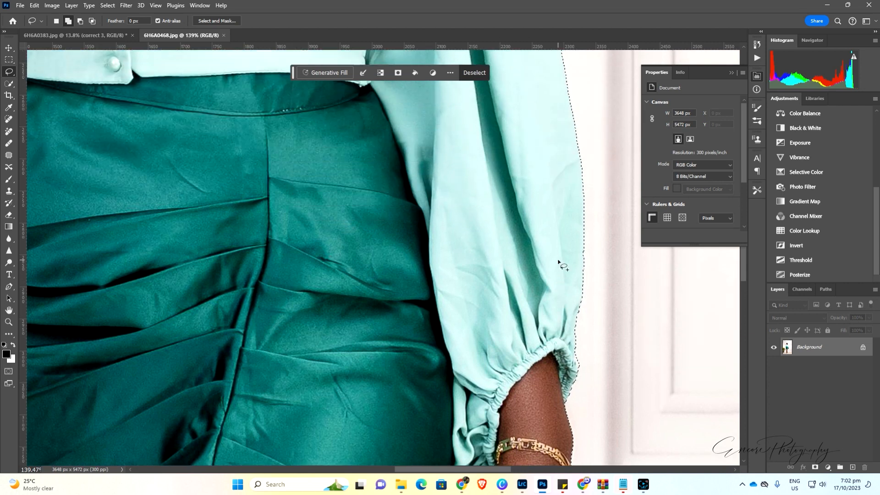
scroll(559, 264, up, 10)
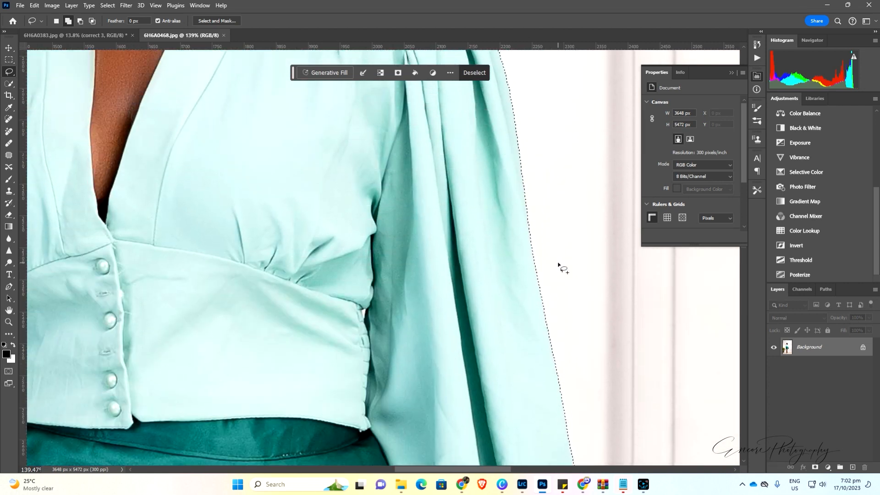
scroll(558, 267, up, 10)
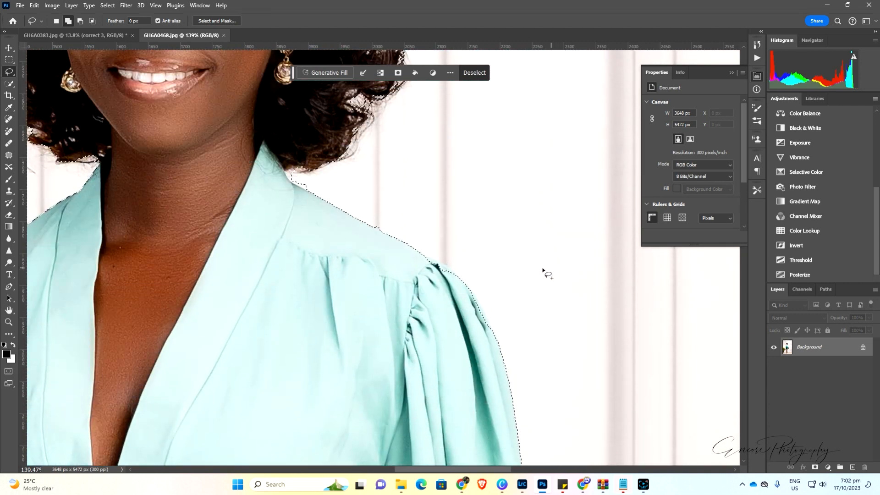
drag(499, 349, 496, 337)
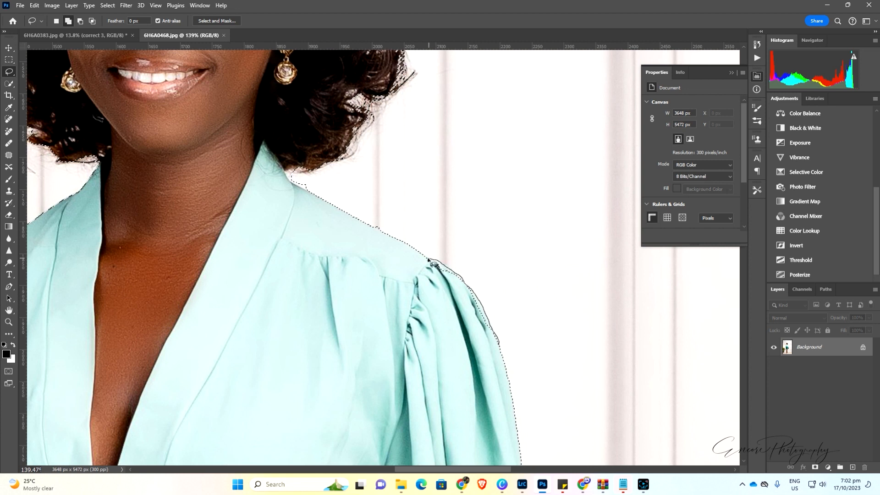
drag(488, 365, 487, 367)
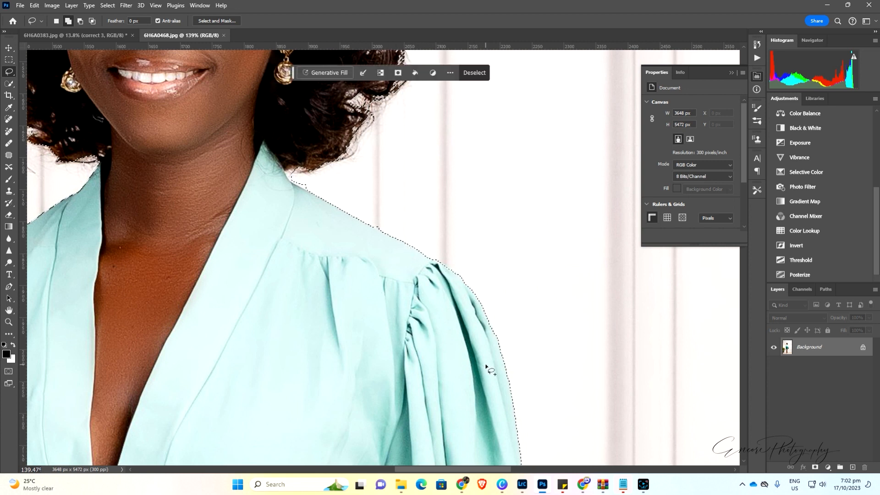
Step: Subtract the stray background between the hair and the blouse collar and along the left shoulder seam from the selection
scroll(376, 293, up, 2)
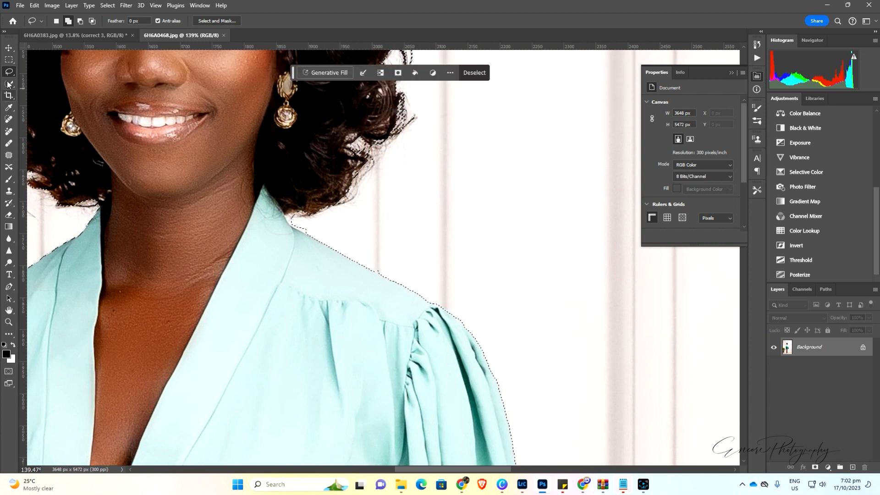
click(80, 20)
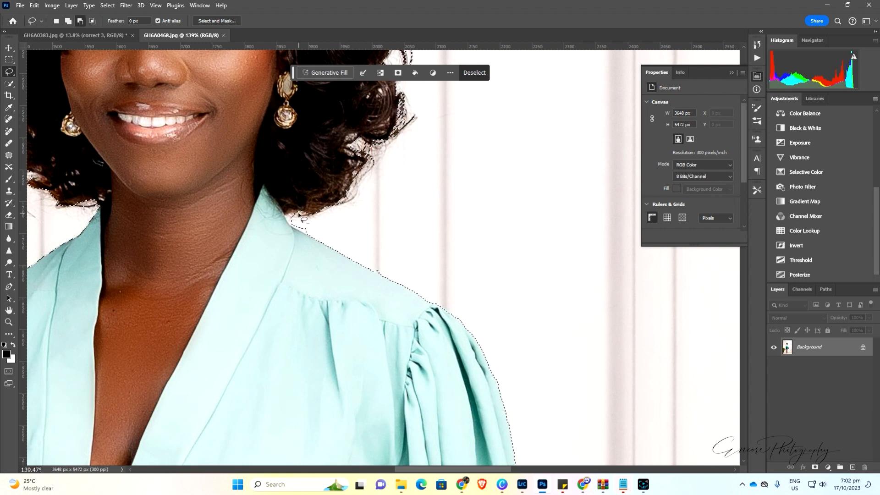
drag(297, 212, 287, 215)
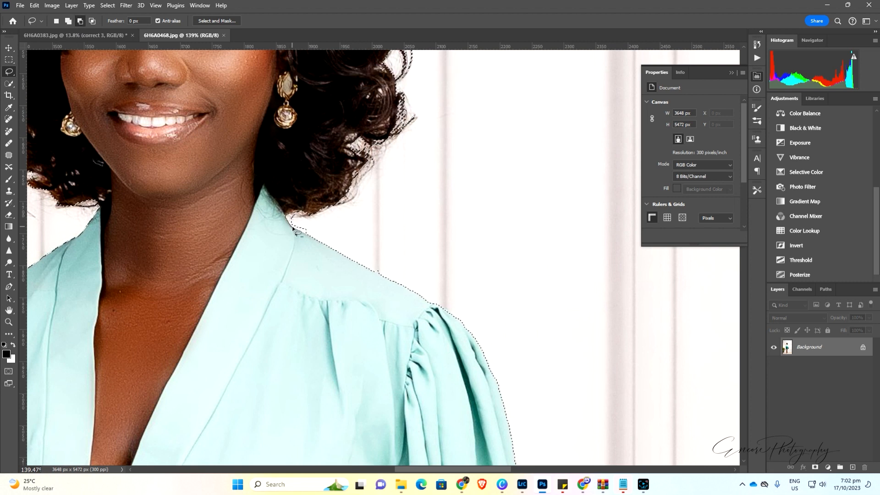
drag(347, 244, 292, 199)
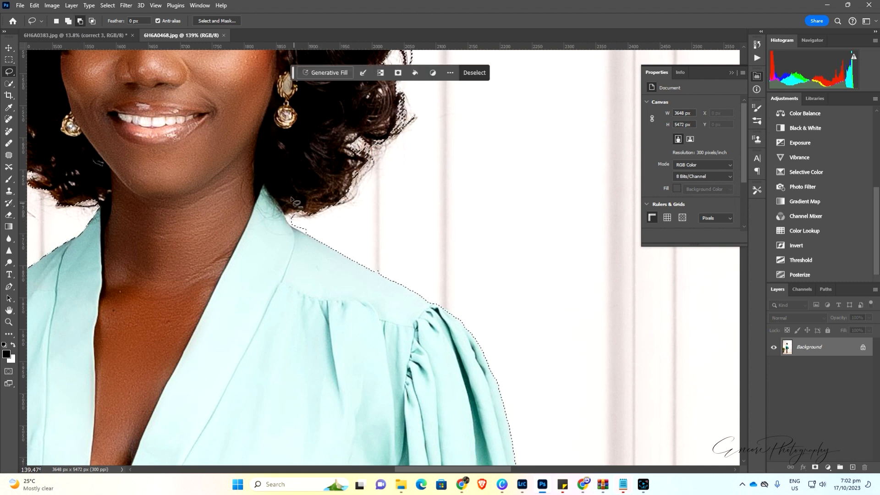
drag(368, 271, 393, 271)
Step: Add the outer hair edge from the crown down the woman's left side to the selection with the Quick Selection tool
scroll(392, 270, up, 5)
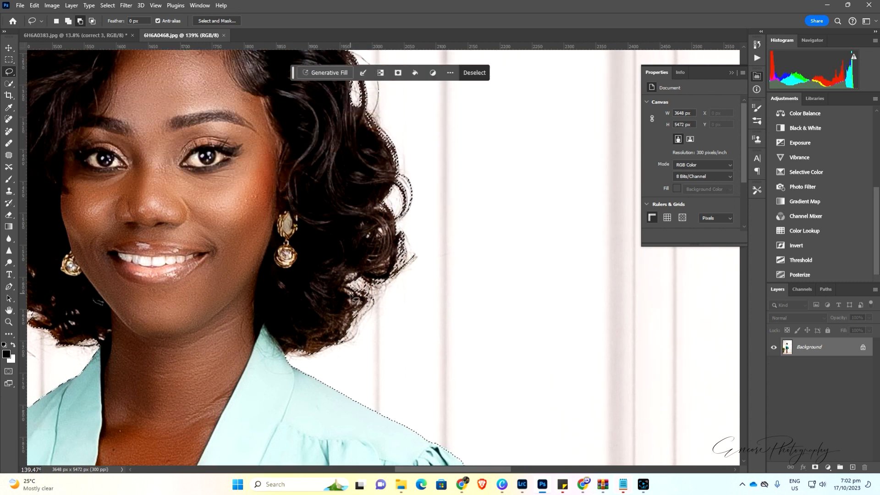
scroll(360, 316, up, 1)
scroll(374, 298, up, 4)
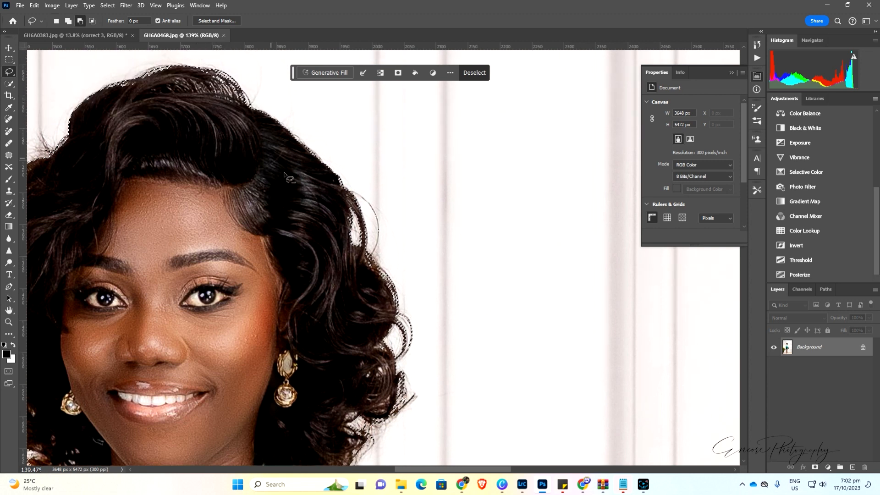
scroll(356, 262, down, 1)
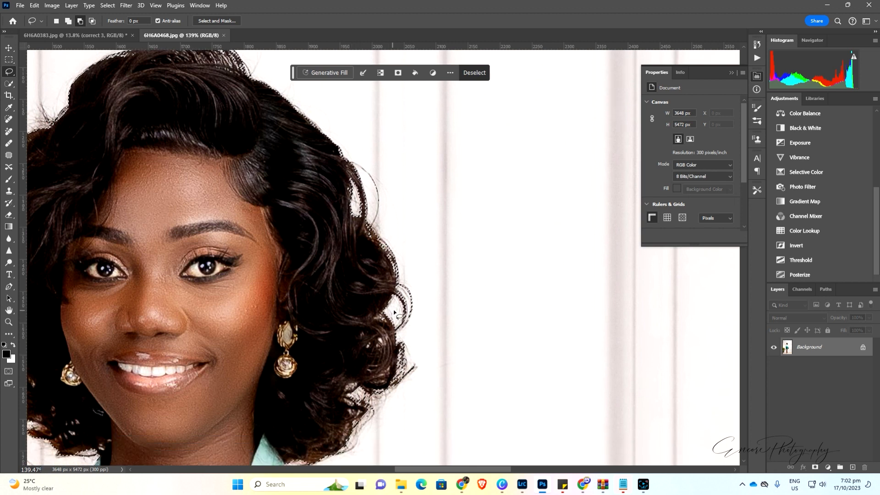
scroll(392, 319, down, 2)
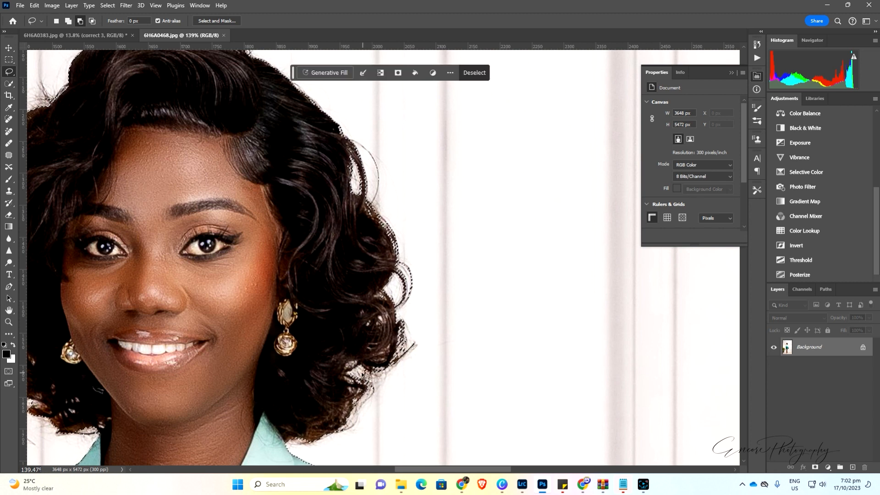
mouse_move(366, 372)
mouse_down()
mouse_move(365, 386)
mouse_move(353, 361)
mouse_move(347, 369)
mouse_move(367, 374)
mouse_up()
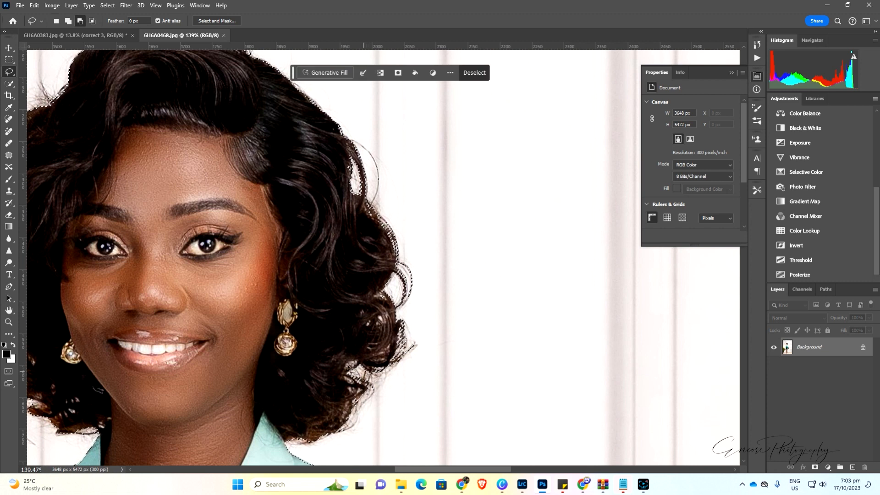
scroll(197, 215, up, 3)
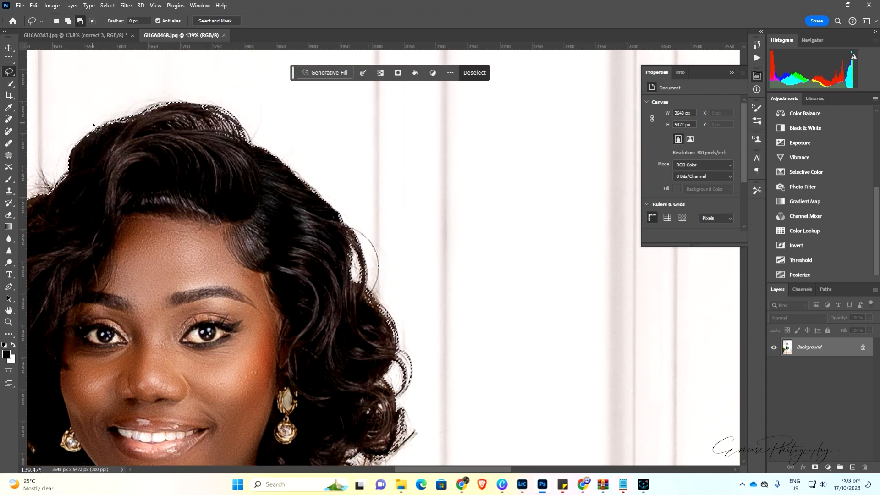
click(9, 83)
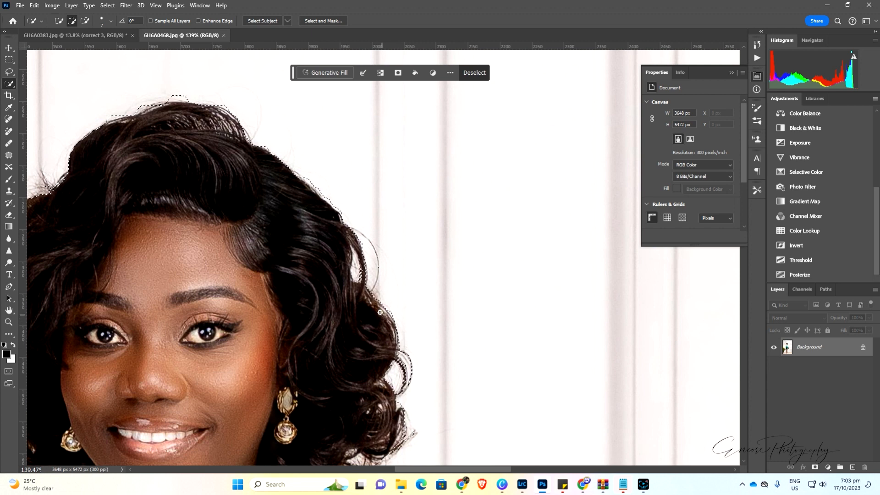
mouse_move(360, 298)
mouse_down()
mouse_move(357, 270)
mouse_move(358, 282)
mouse_up()
scroll(338, 322, down, 4)
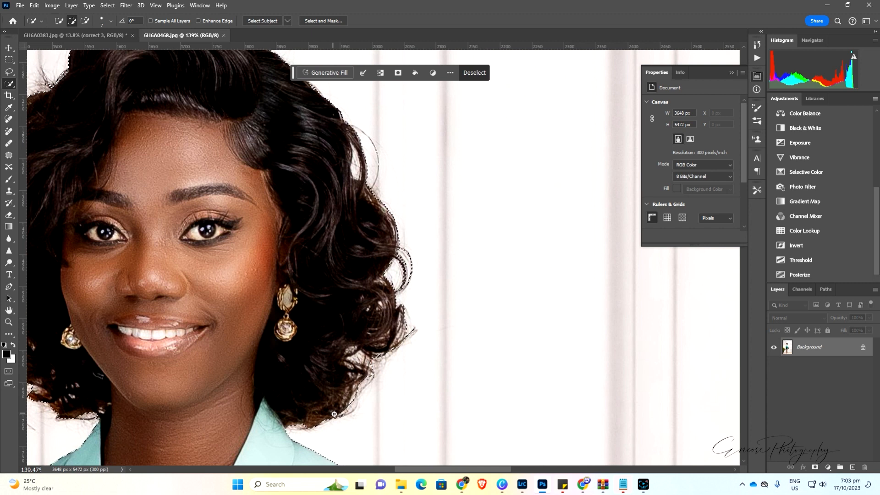
key(alt)
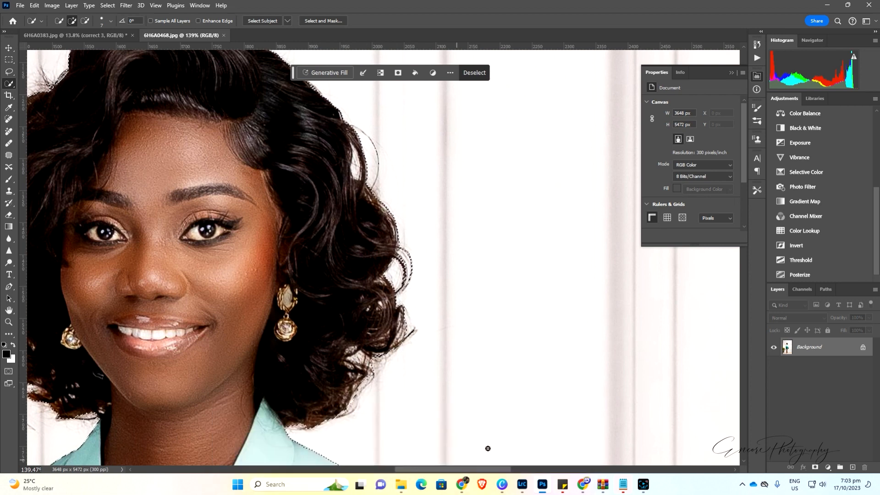
Step: Refine the selection along the curls on the woman's right side up to the crown with the Quick Selection tool
drag(484, 472, 451, 463)
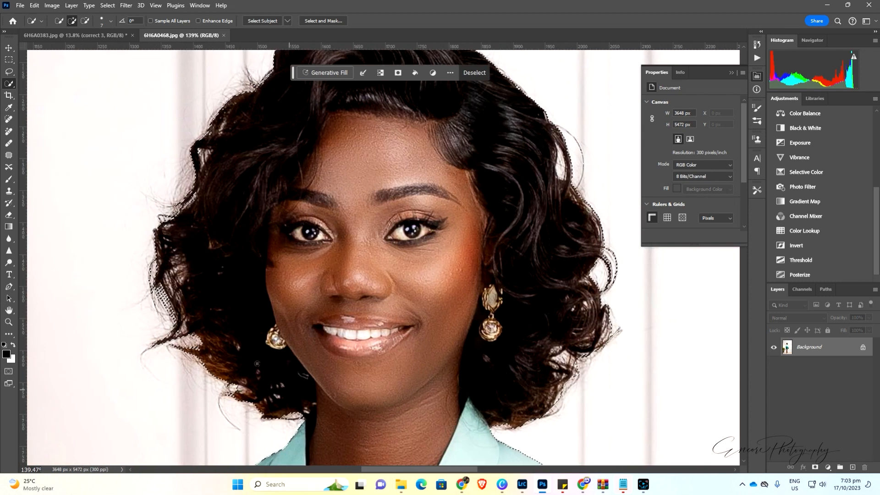
alt+click(211, 350)
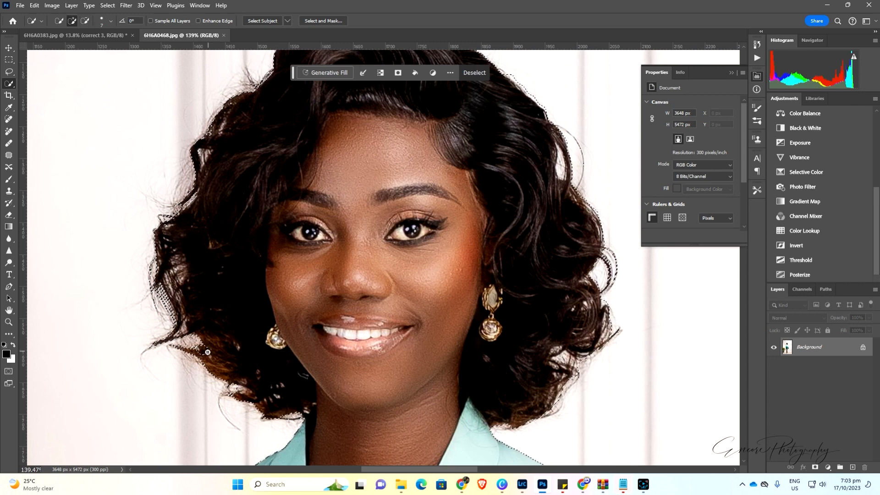
click(203, 349)
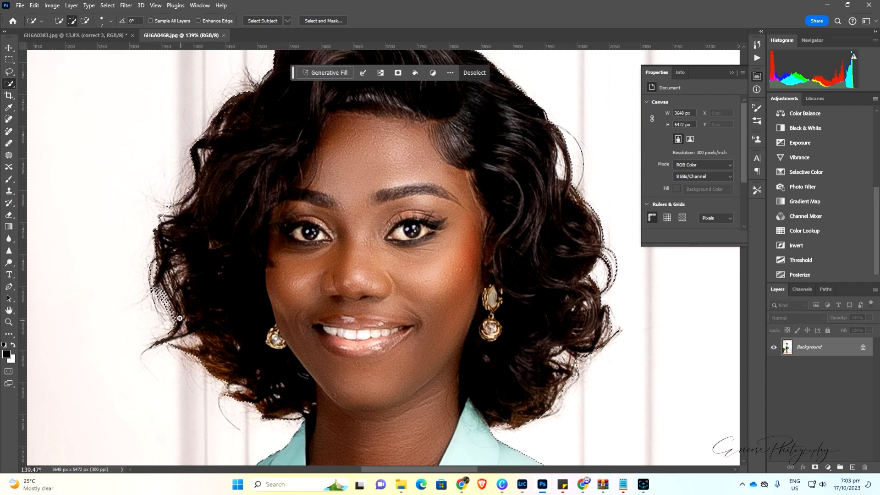
click(172, 294)
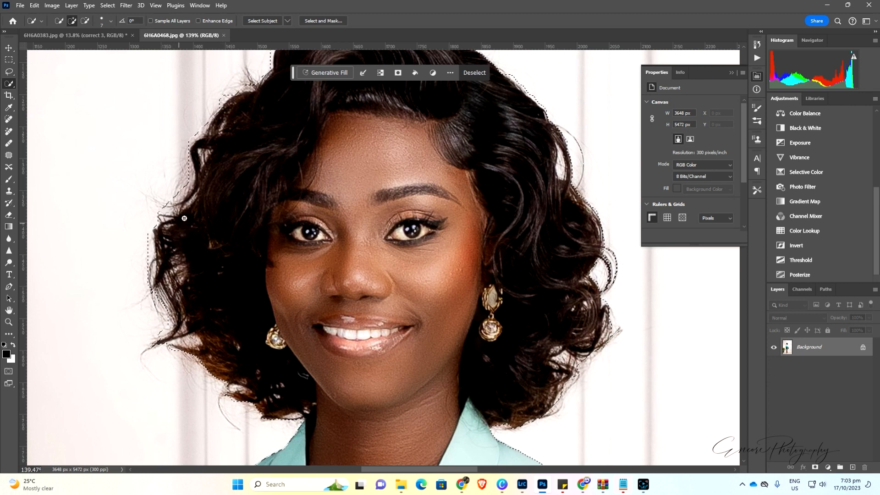
click(184, 201)
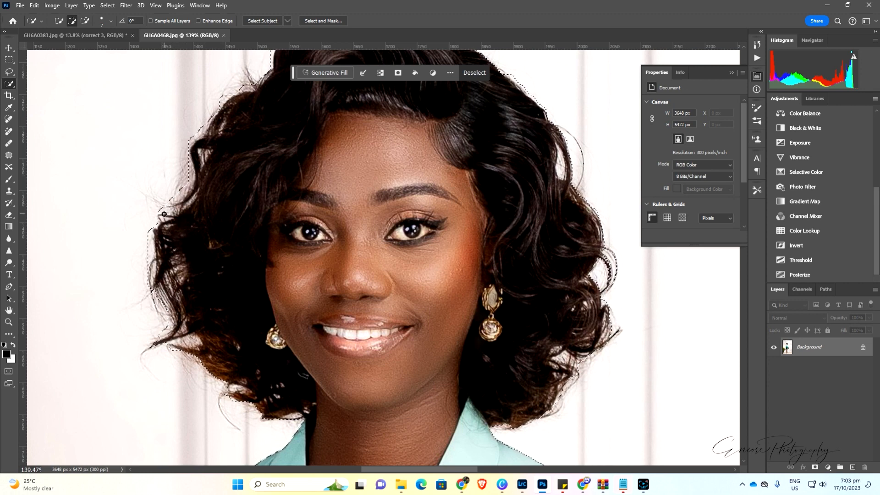
click(232, 131)
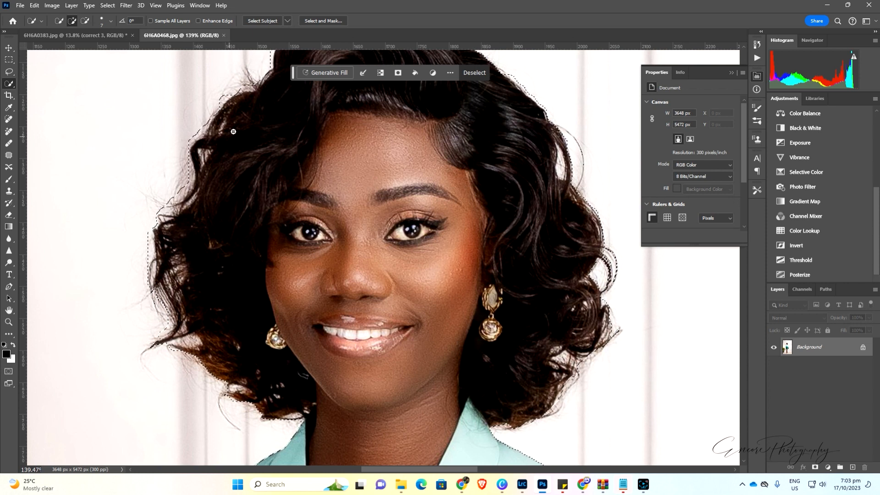
click(257, 93)
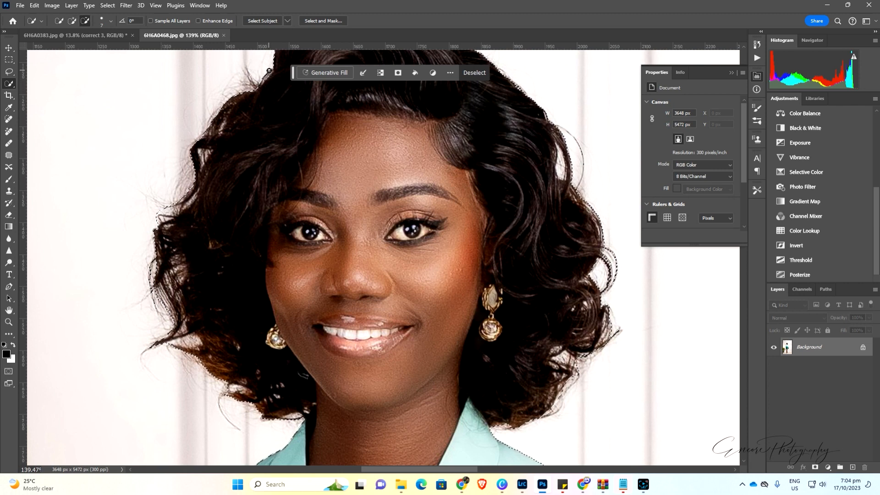
scroll(296, 116, up, 5)
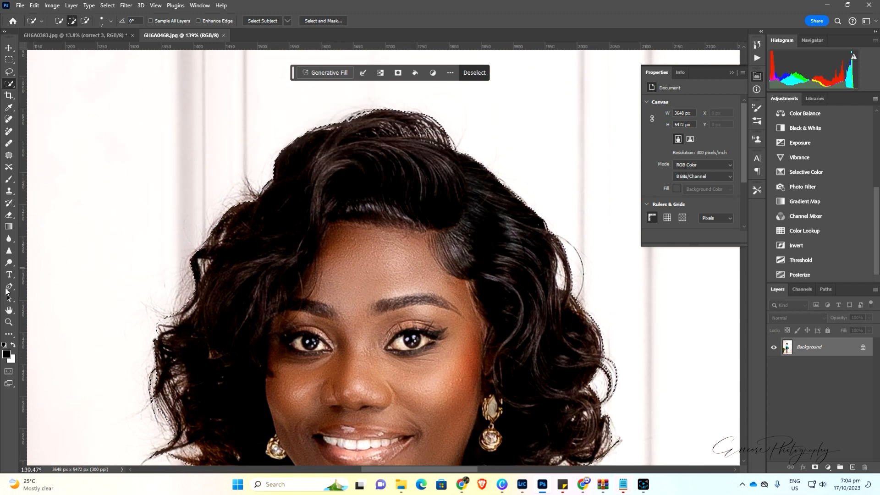
Step: Open the selection in Select and Mask and paint around the whole hair outline with the Refine Edge Brush
click(8, 322)
drag(320, 187, 347, 201)
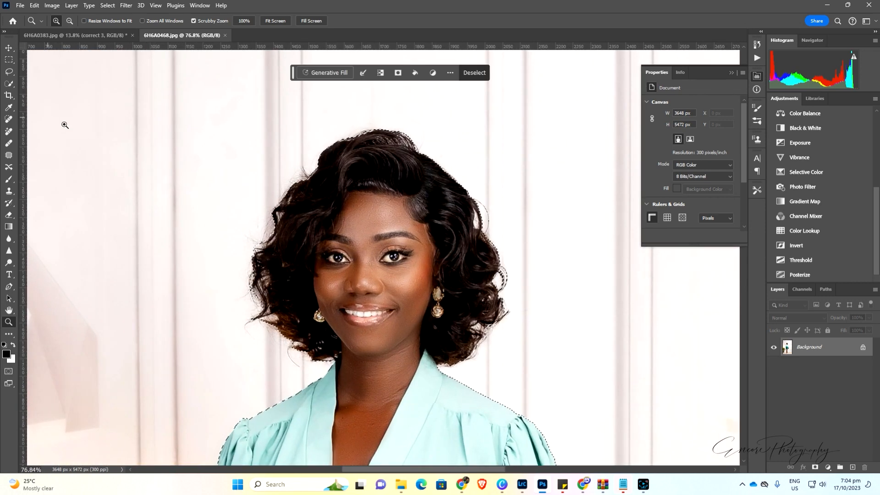
click(9, 83)
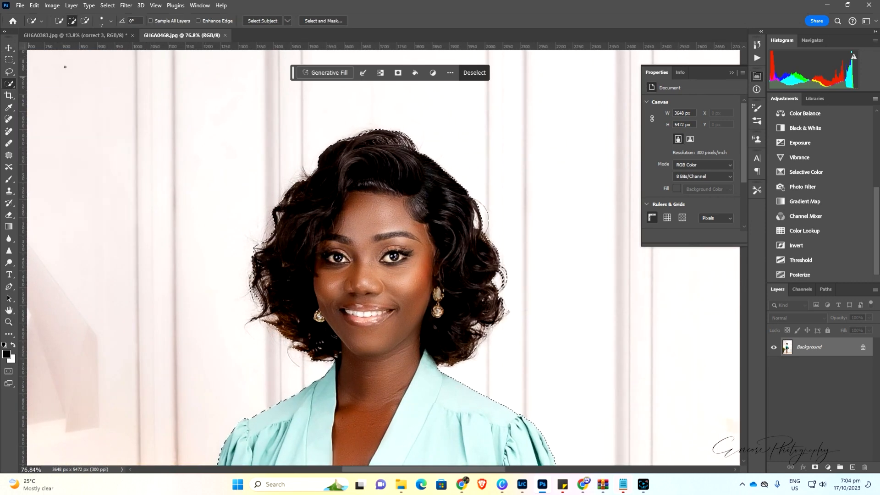
click(326, 20)
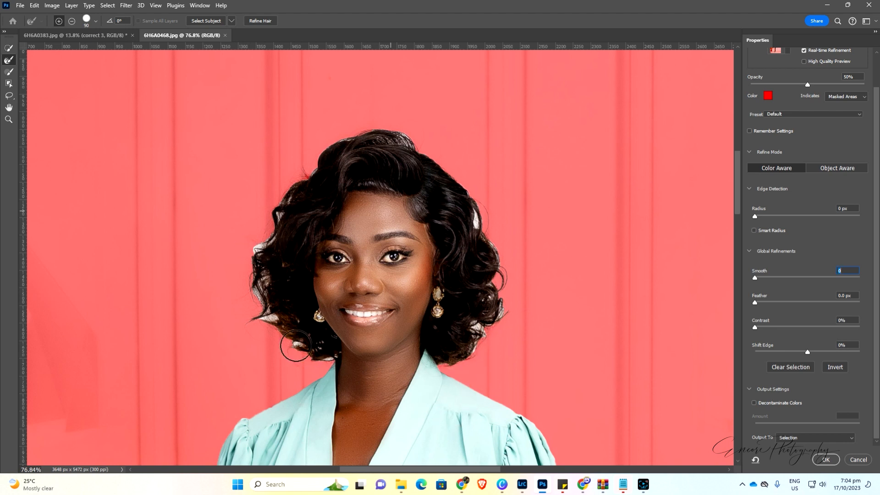
drag(263, 300, 265, 319)
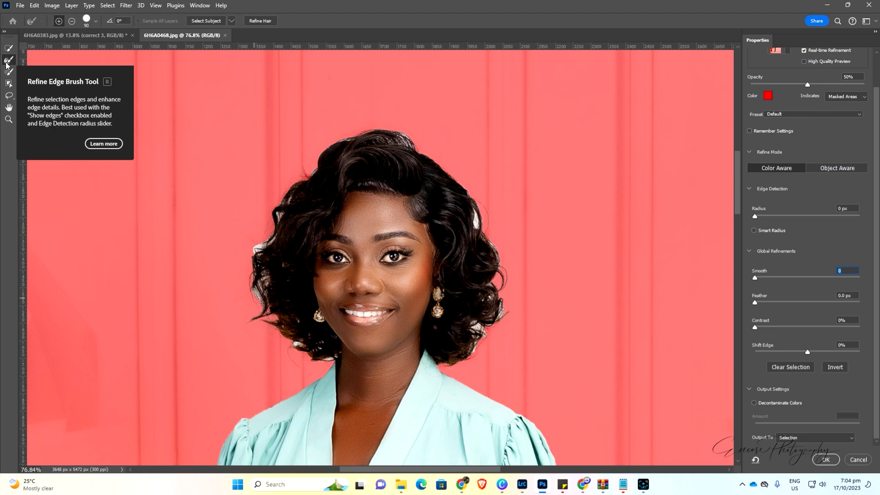
mouse_move(257, 292)
mouse_down()
mouse_move(256, 255)
mouse_move(280, 199)
mouse_move(335, 138)
mouse_move(409, 140)
mouse_move(421, 149)
mouse_move(380, 140)
mouse_move(461, 173)
mouse_move(500, 261)
mouse_move(501, 311)
mouse_move(497, 320)
mouse_move(482, 301)
mouse_move(491, 285)
mouse_move(496, 301)
mouse_move(471, 352)
mouse_move(488, 338)
mouse_move(492, 290)
mouse_move(484, 220)
mouse_move(462, 183)
mouse_up()
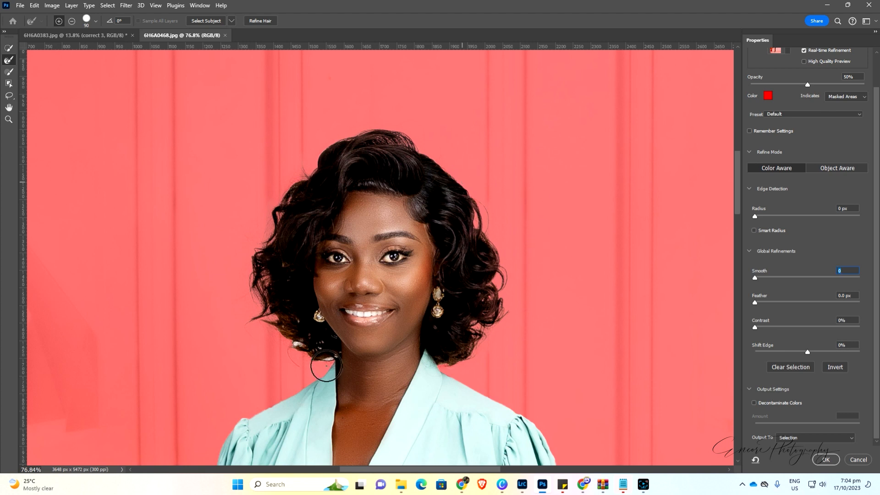
mouse_move(329, 360)
mouse_down()
mouse_move(296, 347)
mouse_move(320, 349)
mouse_up()
Step: Set the global refinements to a Shift Edge of -20% and a Smooth value of 10
drag(805, 352, 801, 351)
drag(796, 351, 797, 351)
drag(764, 277, 768, 278)
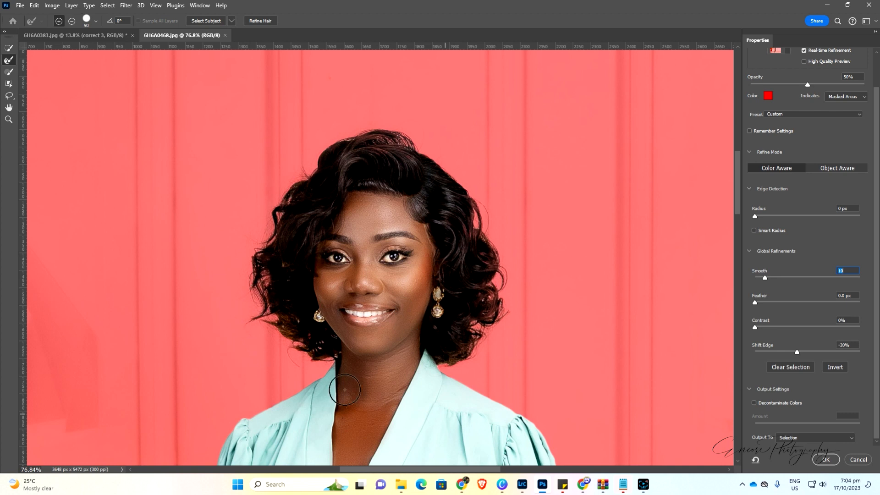
Step: Output the refined selection to a new layer with layer mask and compare the cutout against the original Background layer
click(815, 437)
click(752, 437)
click(796, 438)
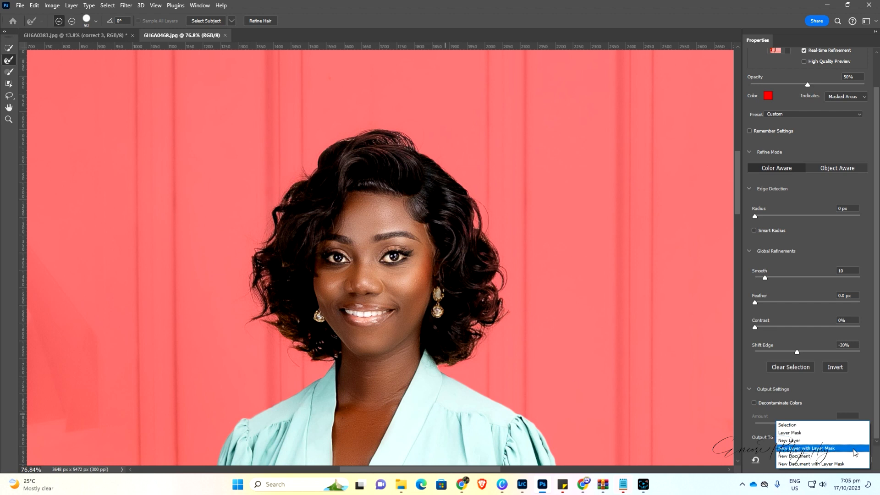
click(828, 449)
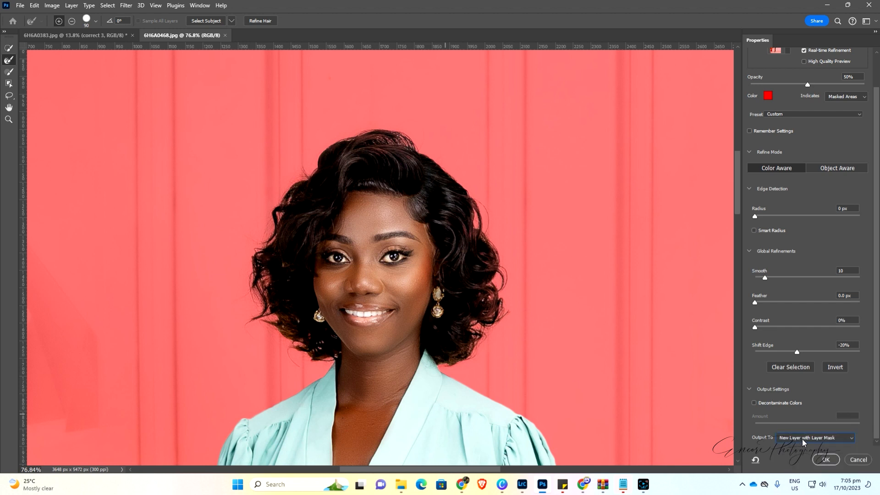
click(825, 459)
click(774, 365)
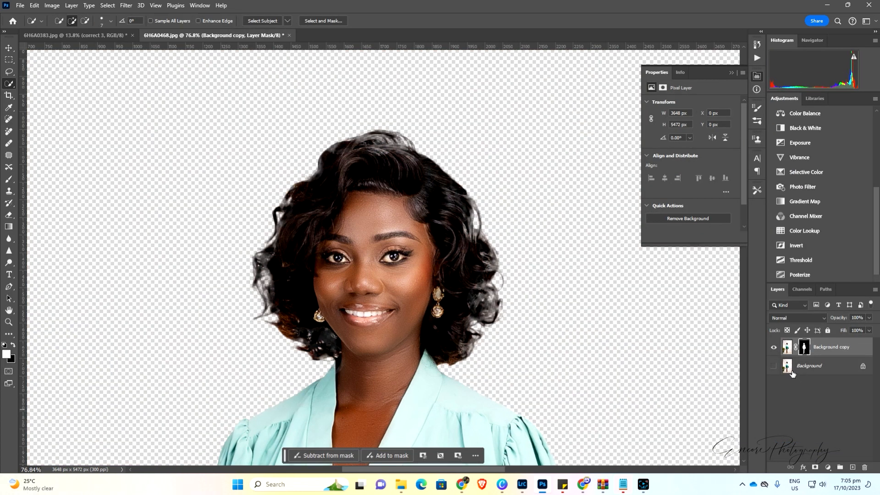
click(774, 367)
click(774, 367)
Step: Duplicate the masked cutout layer four times to build up the density of the hair edges
drag(833, 351, 853, 467)
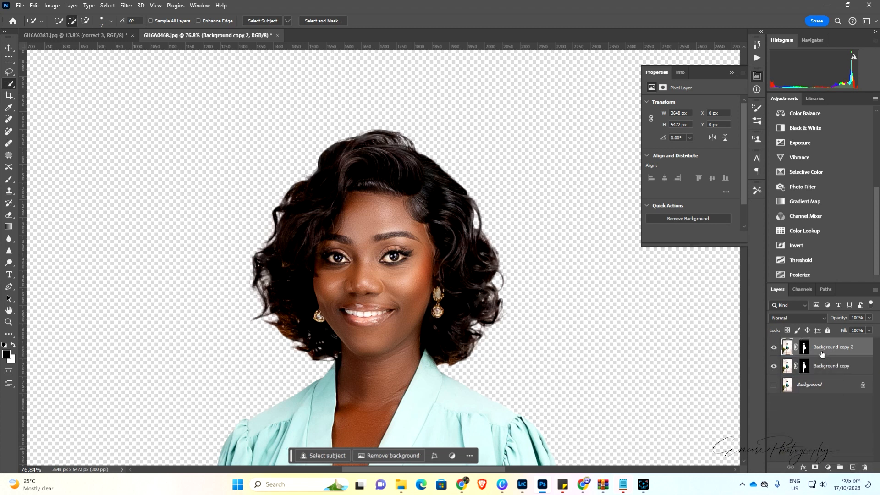
drag(822, 353, 852, 467)
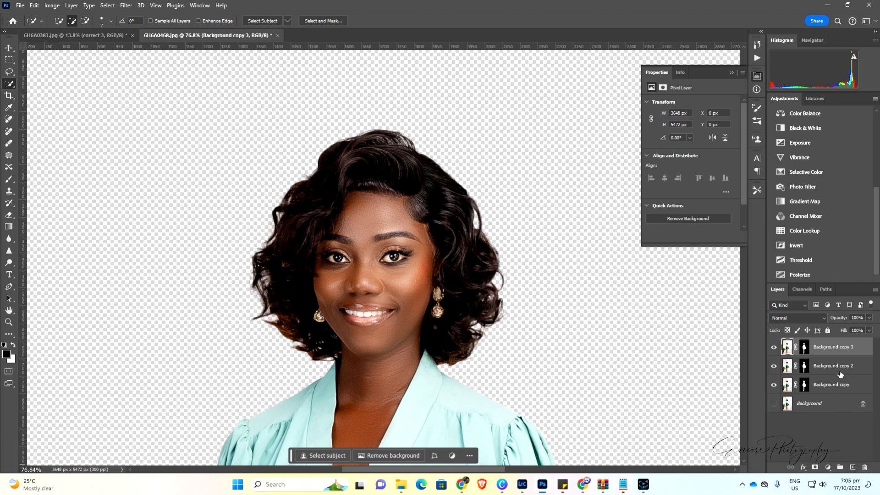
drag(834, 350, 853, 467)
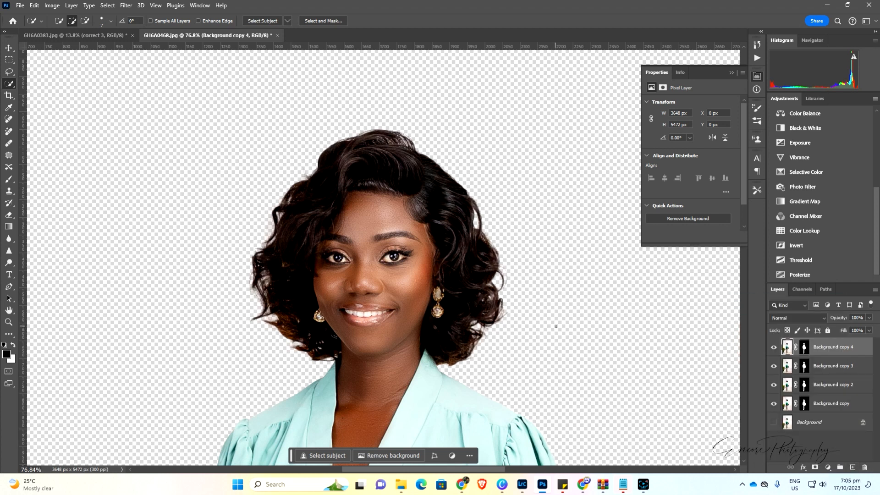
drag(835, 348, 852, 467)
Step: Try to extend the canvas above and beside the woman to 4568 × 6346 px with the Crop tool
click(8, 322)
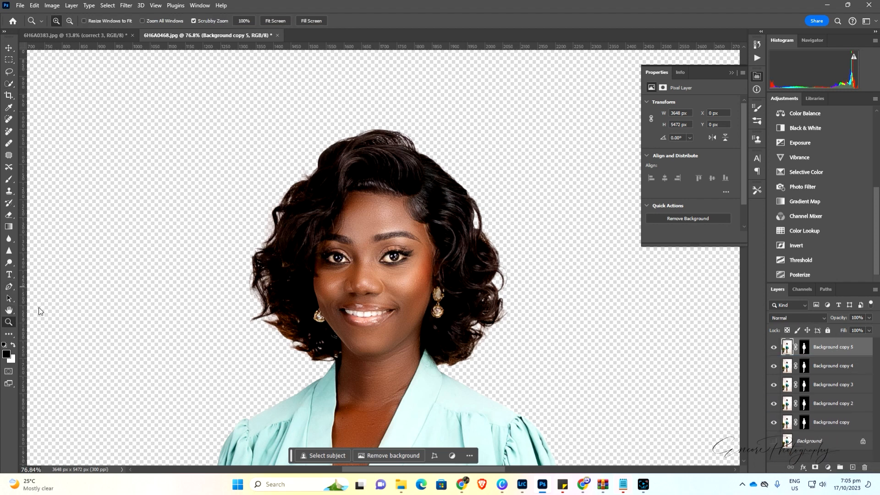
drag(375, 147, 350, 155)
drag(402, 138, 397, 164)
drag(401, 276, 399, 282)
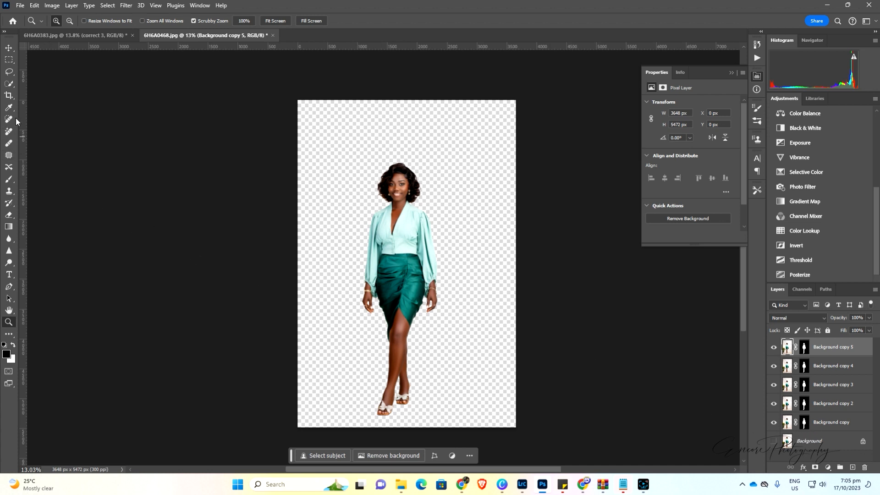
click(9, 95)
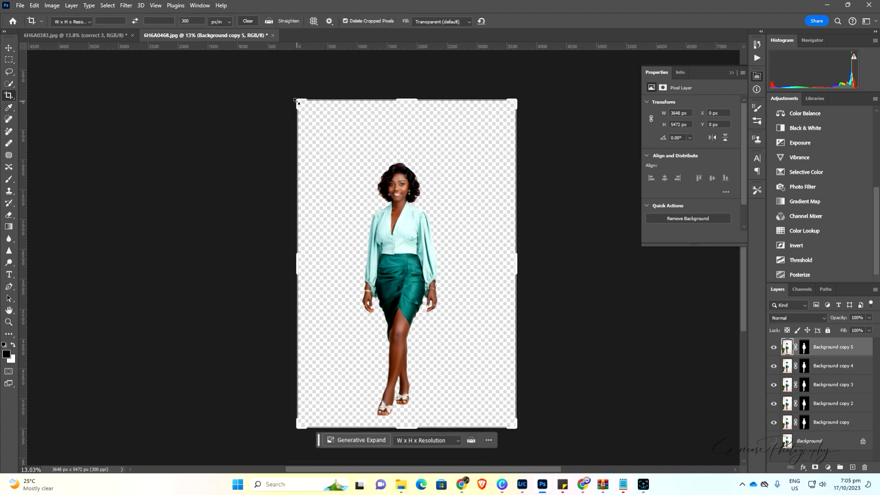
drag(297, 102, 277, 79)
drag(534, 79, 547, 72)
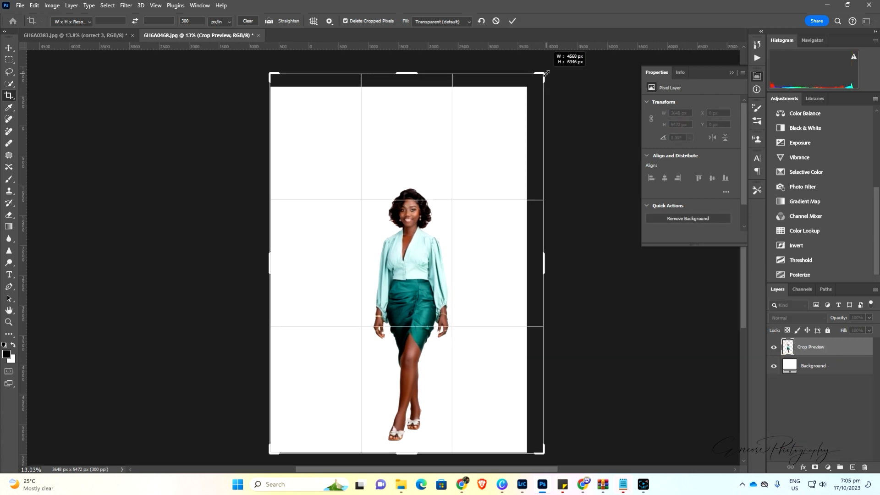
key(Return)
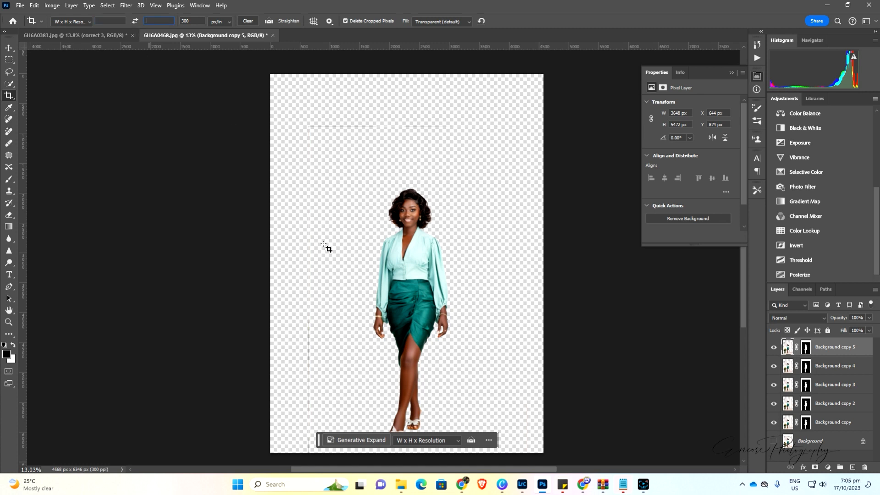
key(ctrl+z)
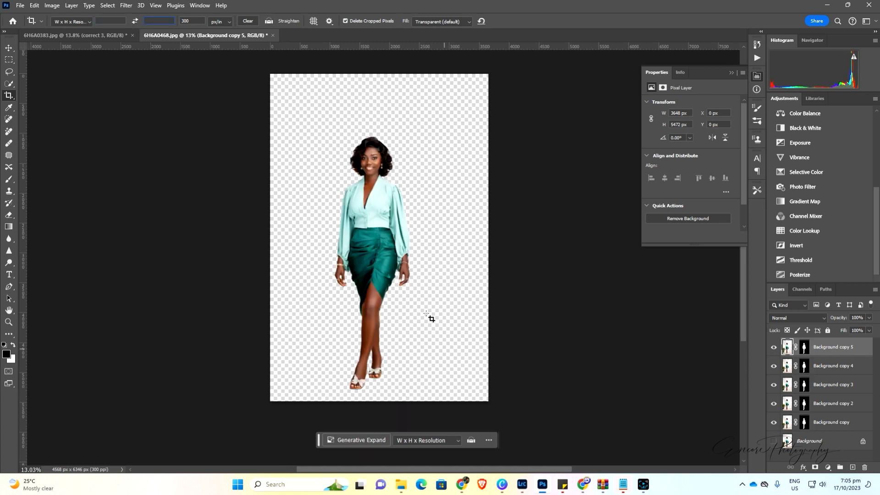
click(9, 48)
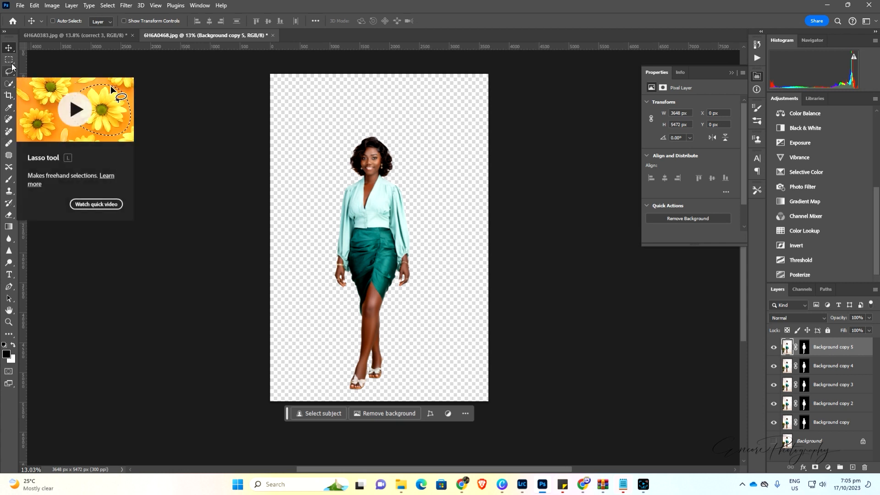
Step: Extend the canvas to 4644 × 6024 px with the Crop tool, adding space above the woman and on both sides
click(9, 95)
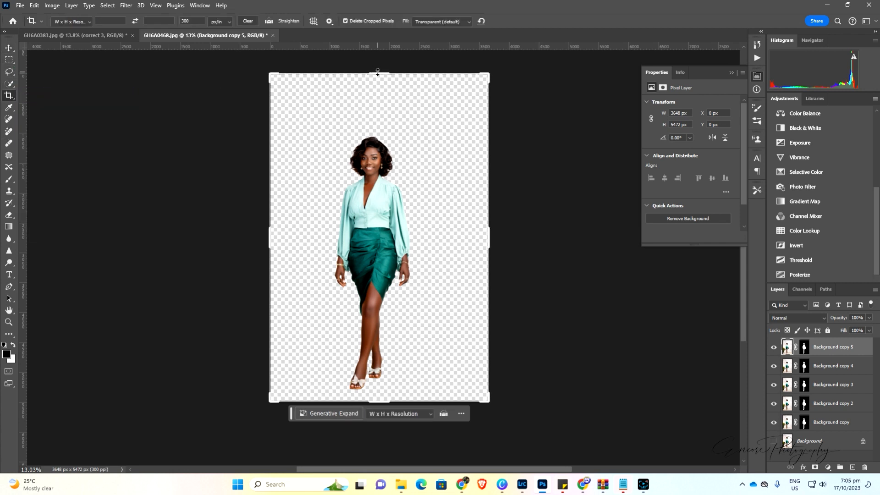
drag(378, 72, 377, 56)
drag(270, 237, 250, 236)
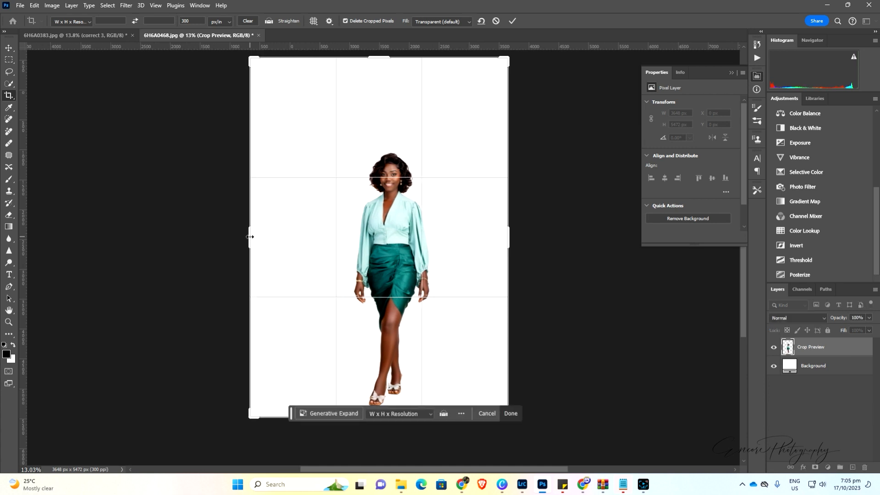
drag(507, 241, 521, 232)
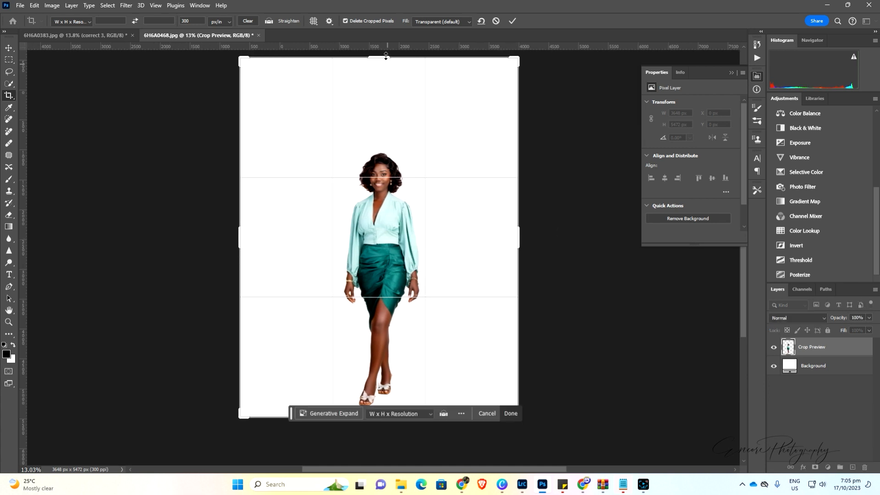
drag(385, 55, 388, 83)
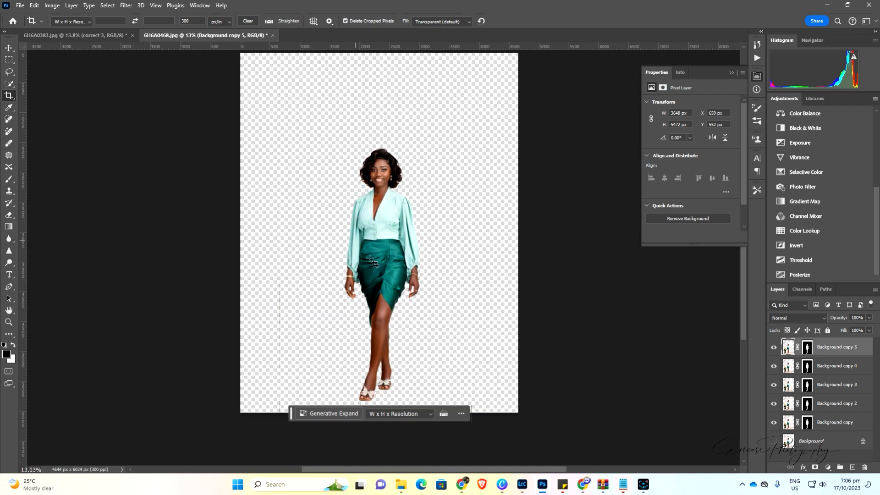
Step: Merge the five cutout layers from Background copy to Background copy 5 and compare the result with the original Background layer
shift+click(833, 423)
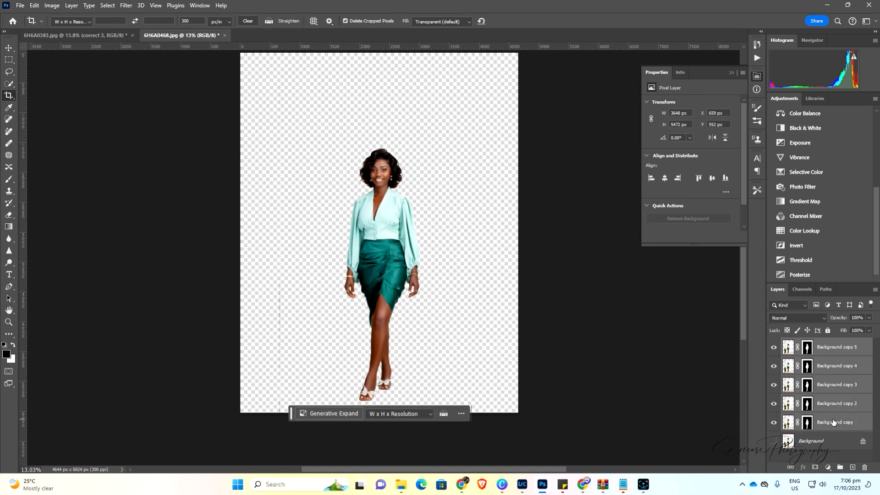
right_click(832, 419)
click(813, 334)
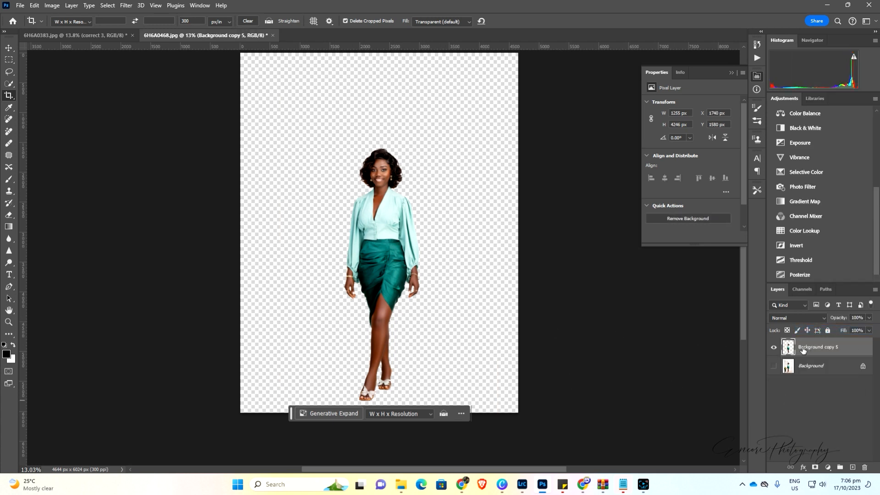
click(774, 366)
click(774, 367)
Step: Place window-room-with-surreal-mystical-view (2) from the background folder into the document and move its layer beneath the merged cutout
mouse_move(403, 489)
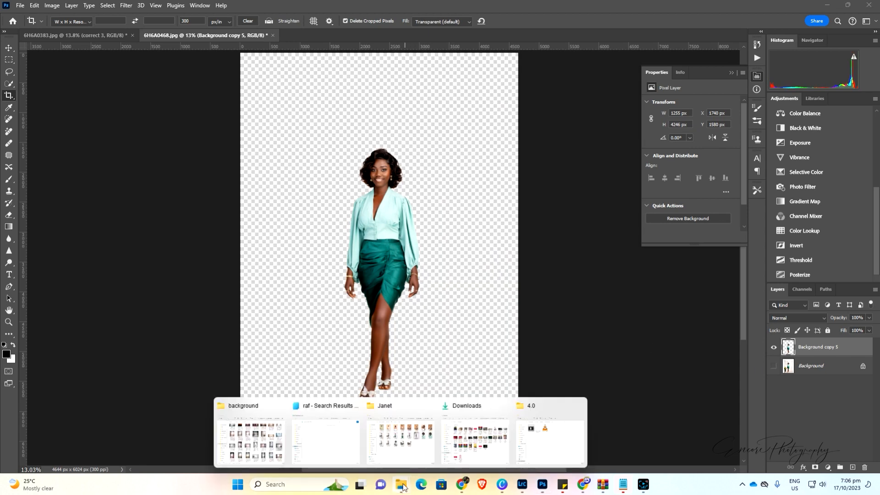
click(282, 436)
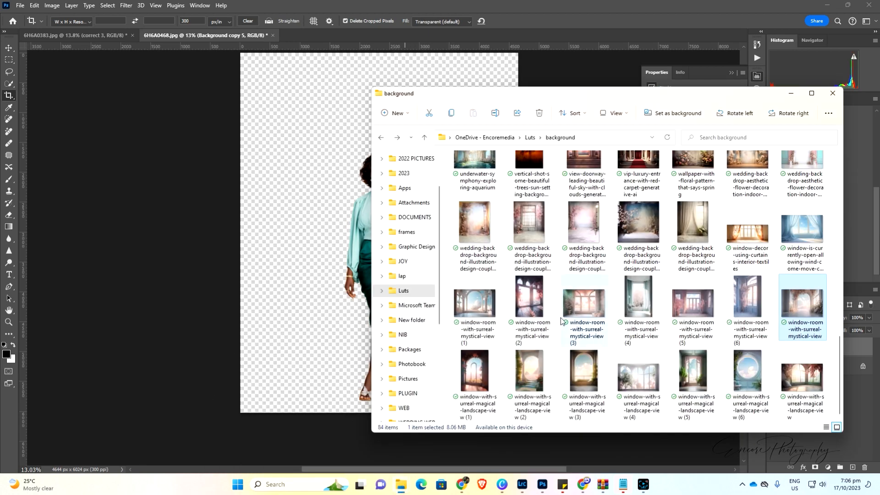
double_click(528, 332)
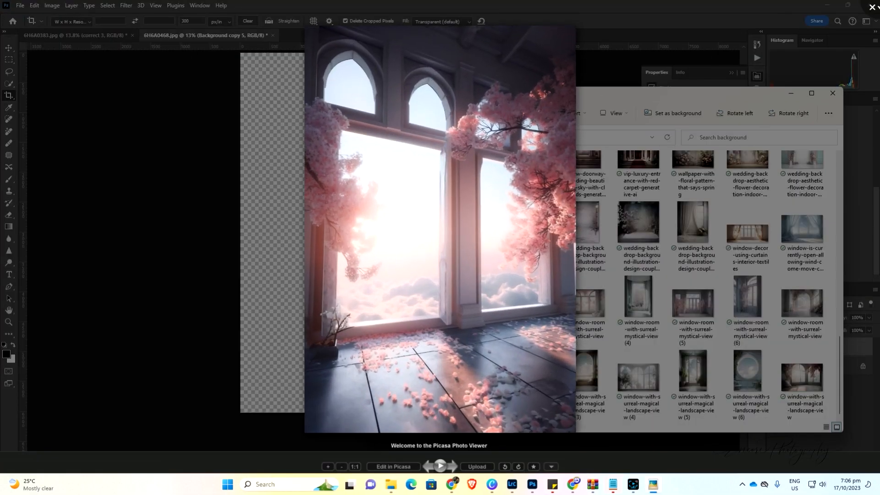
key(Escape)
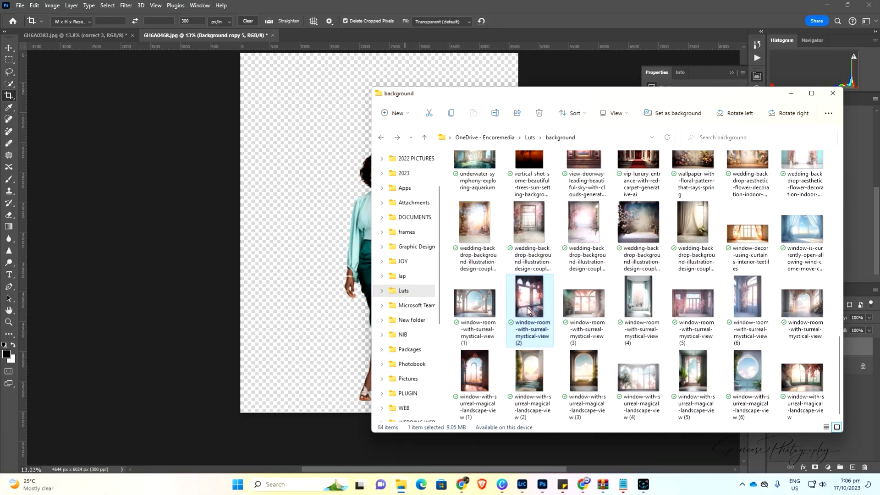
drag(528, 311, 305, 281)
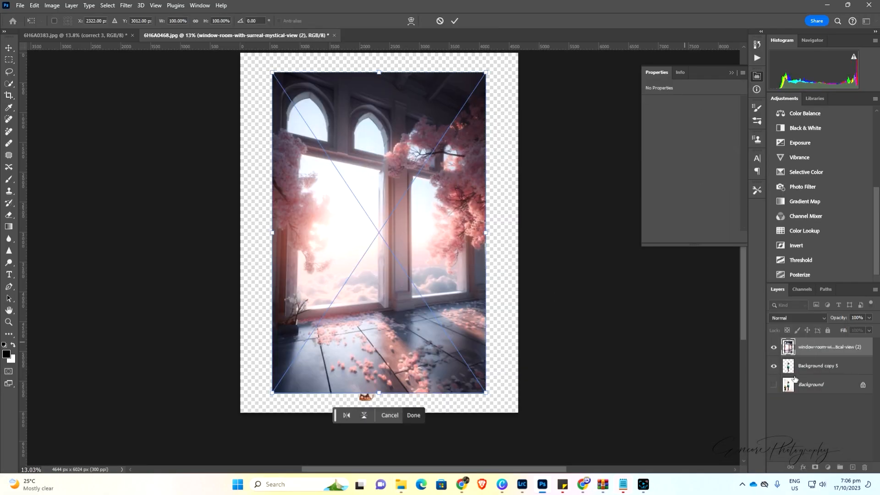
drag(827, 353, 823, 369)
key(c)
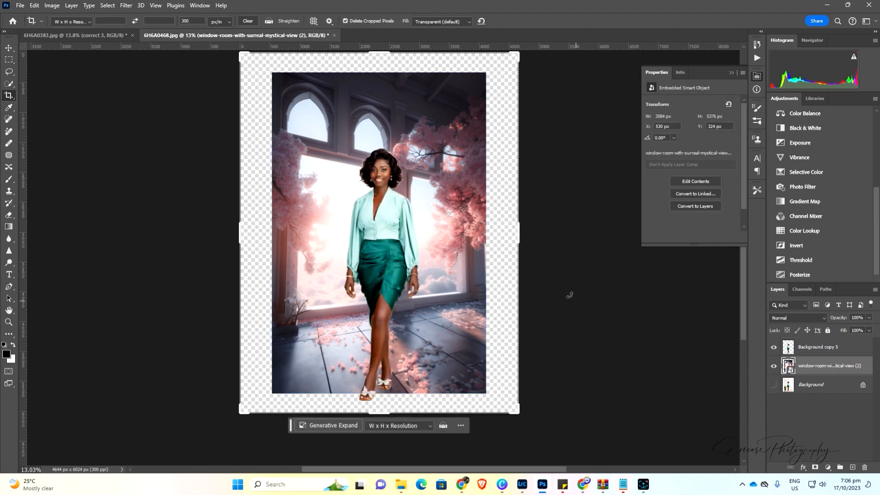
key(Escape)
Step: Scale the placed window-room image to 133.20% and shift it sideways behind the woman
click(9, 322)
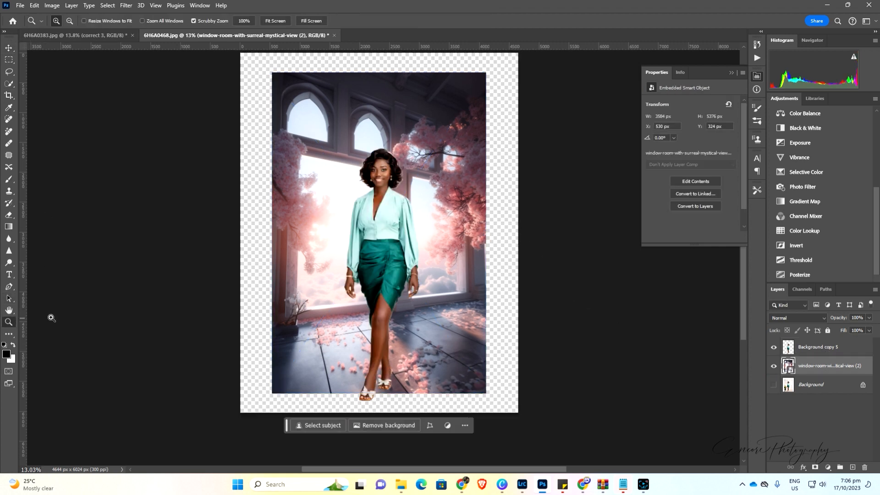
drag(344, 301, 325, 308)
key(ctrl+t)
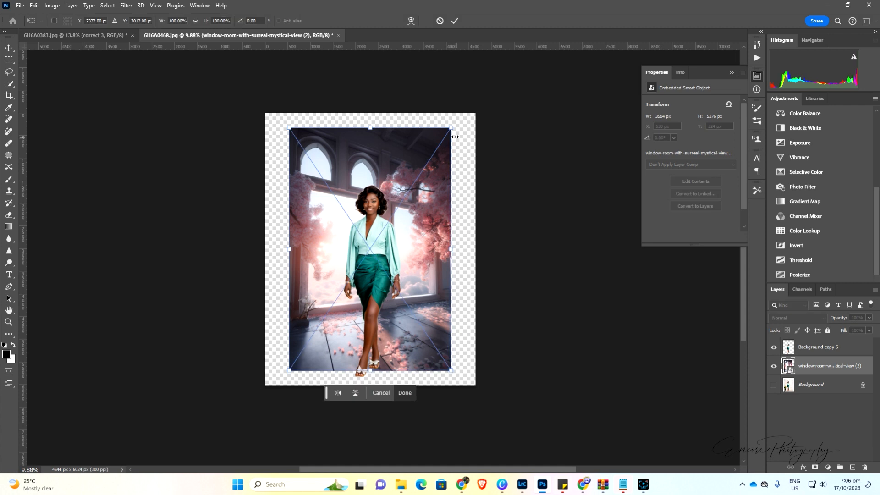
drag(453, 130, 508, 108)
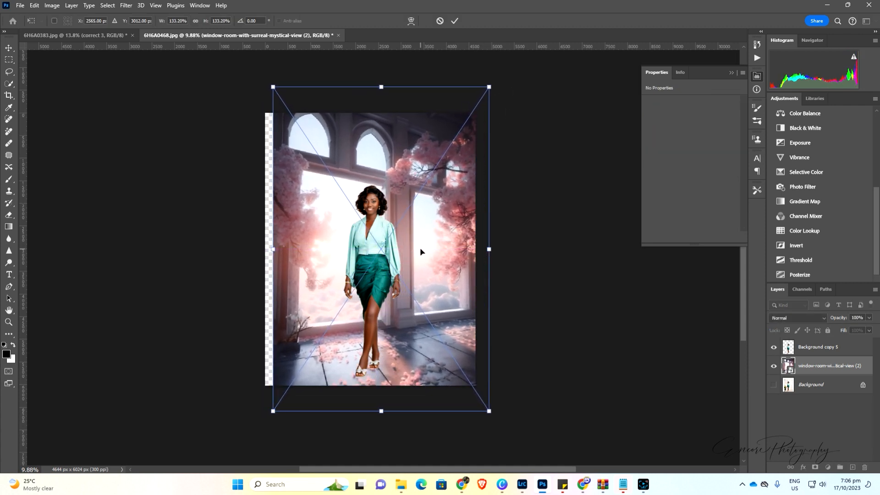
key(Return)
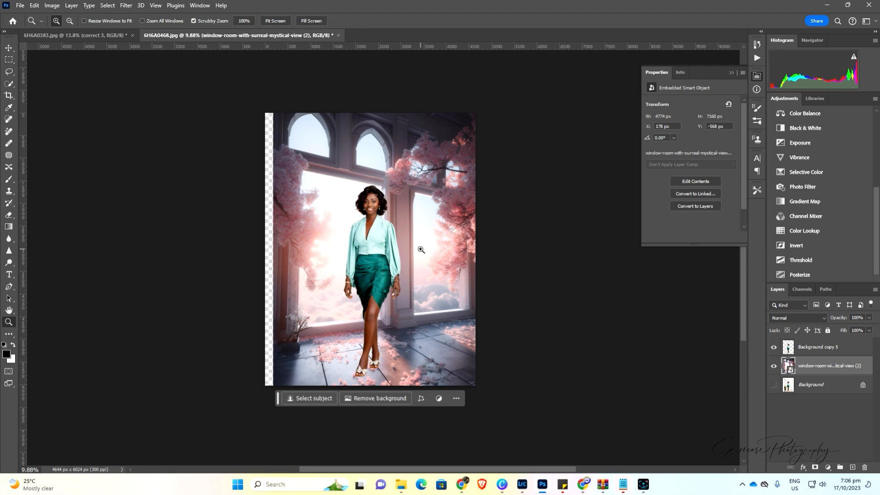
Step: Enlarge the window-room image about its centre to 146.41% and nudge it so it covers the whole canvas
click(8, 48)
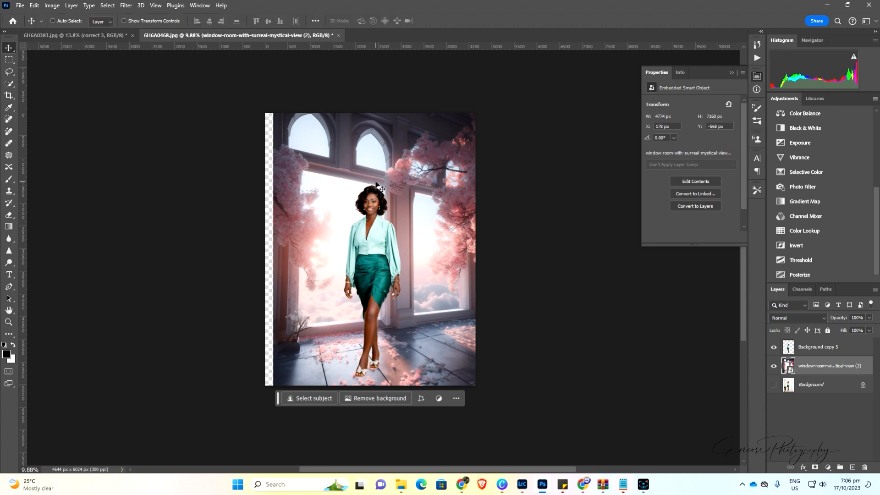
key(ctrl+t)
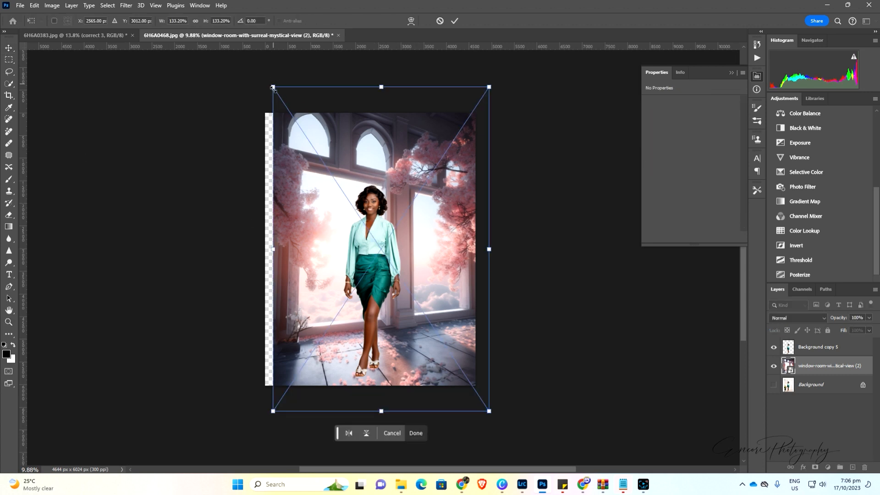
mouse_move(271, 79)
mouse_down()
mouse_move(265, 85)
mouse_move(260, 71)
mouse_up()
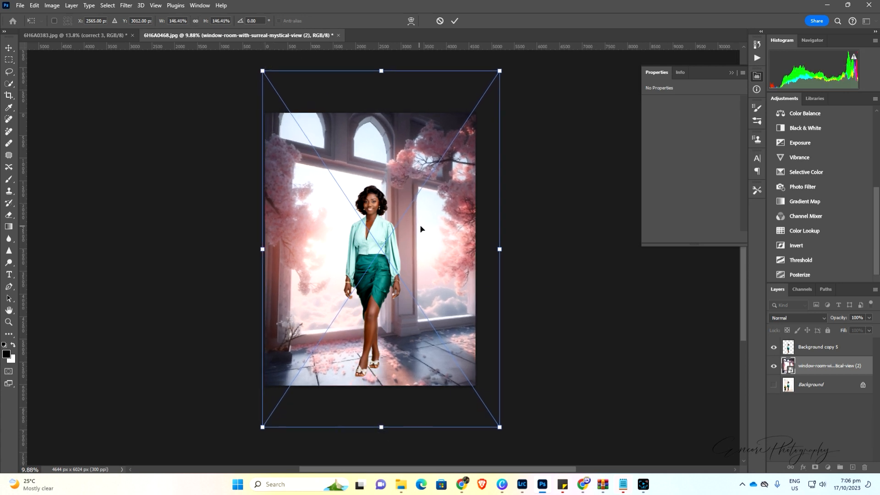
drag(420, 225, 422, 229)
key(Return)
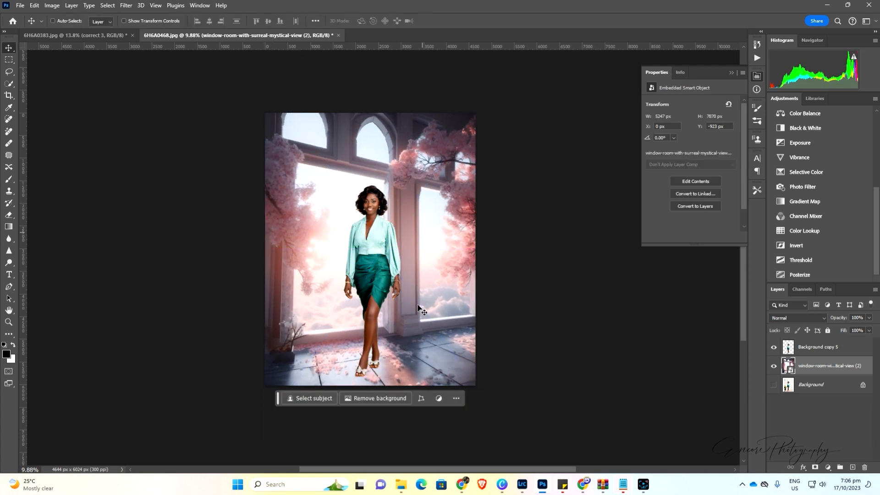
Step: Browse the background folder in File Explorer and preview window-with-surreal-magical-landscape-view images as alternative backdrops
mouse_move(401, 485)
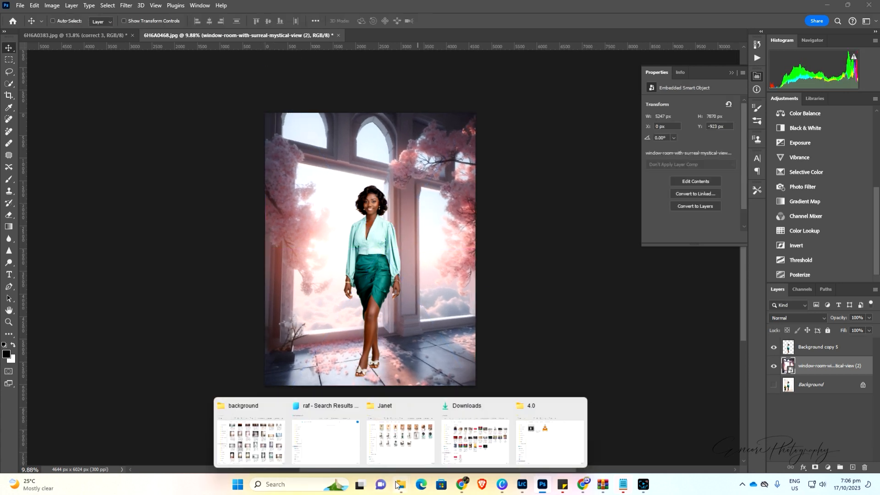
click(278, 431)
double_click(615, 364)
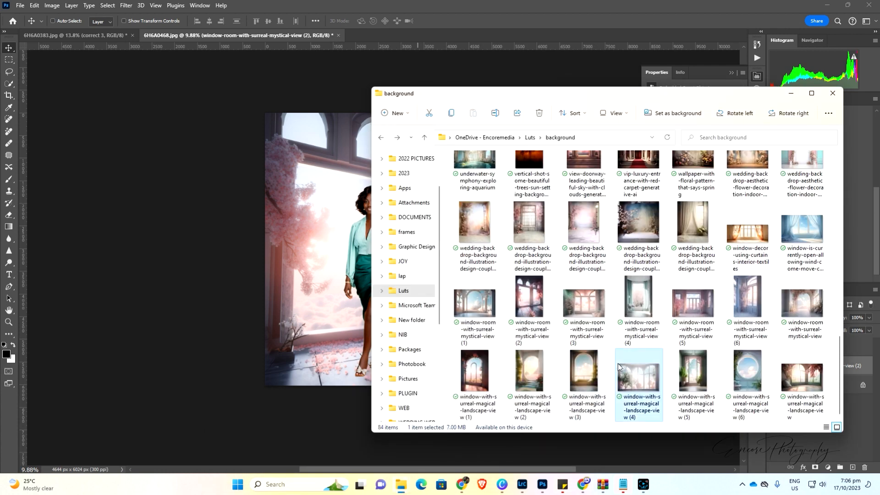
key(Escape)
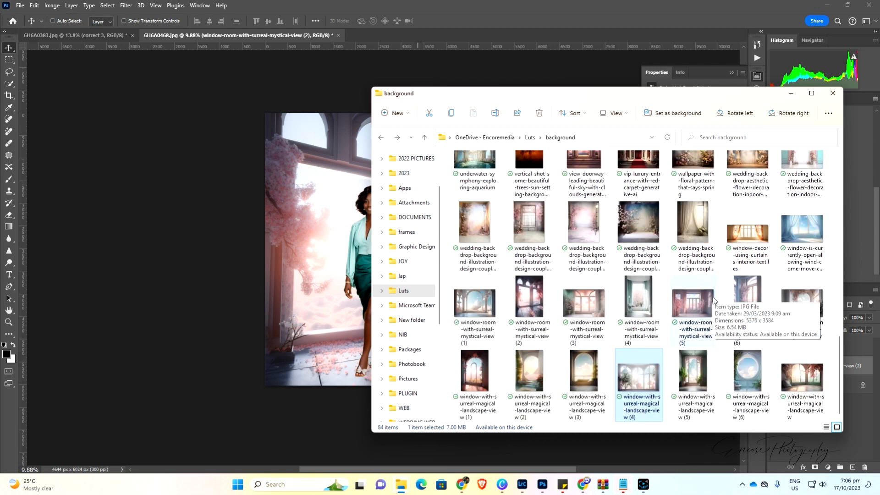
double_click(813, 371)
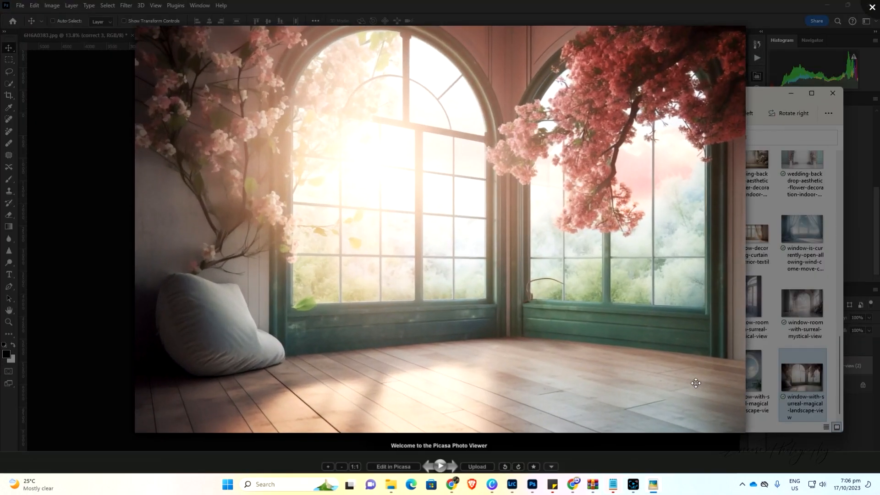
click(873, 14)
scroll(750, 317, up, 5)
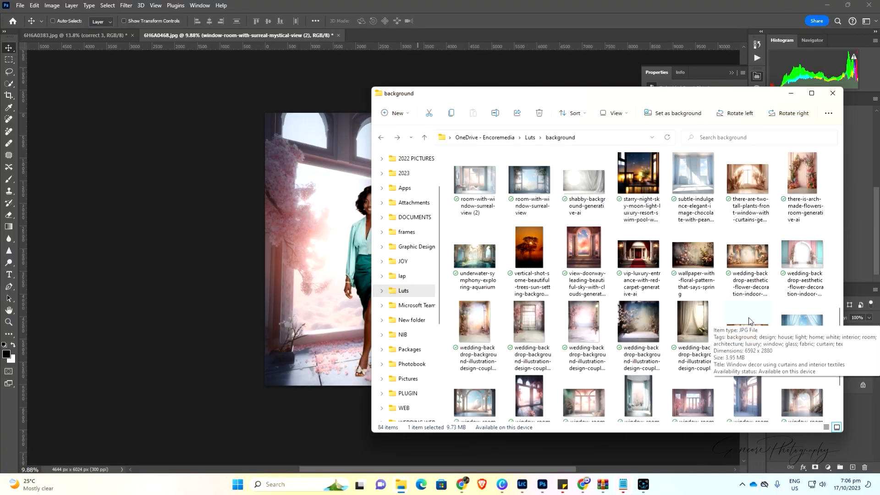
scroll(749, 318, up, 3)
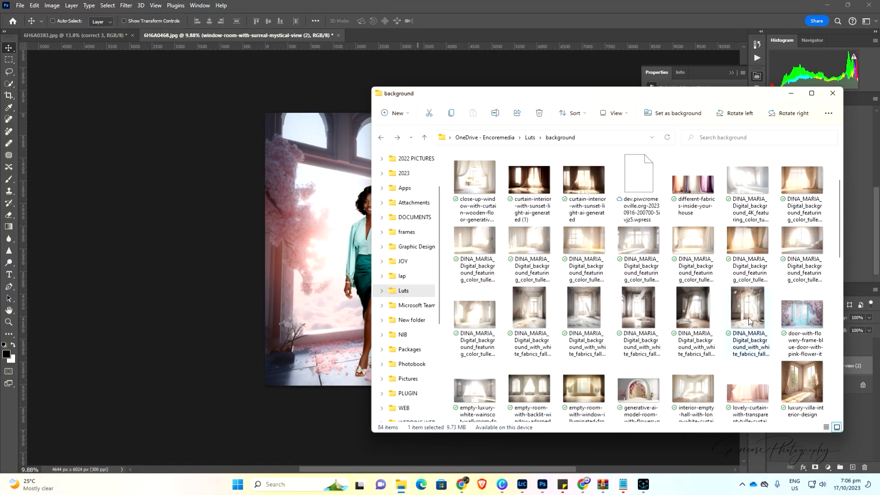
scroll(746, 320, up, 2)
scroll(746, 320, down, 3)
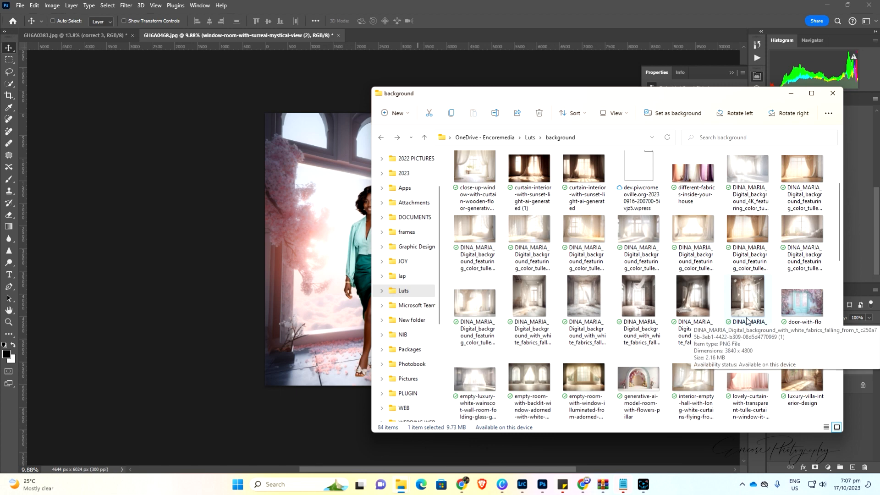
Step: Preview the digital background with white tulle lace curtains and place it in the portrait document between the cutout and window-room layers
double_click(644, 238)
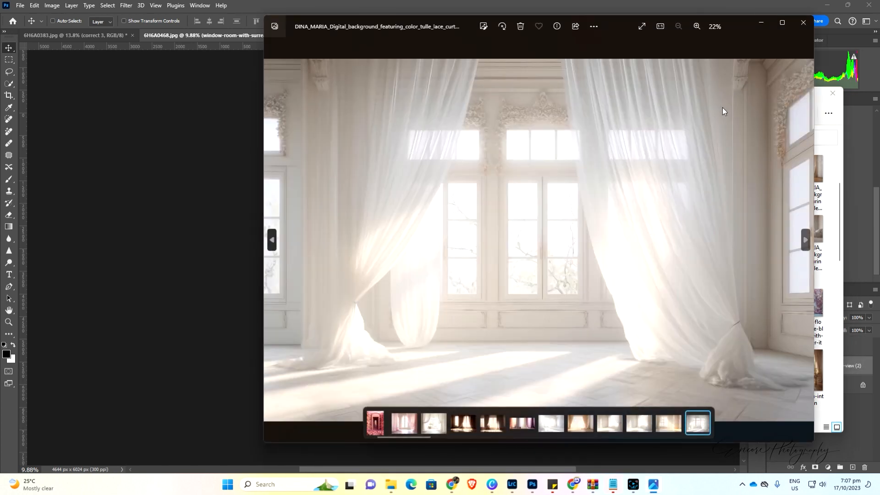
click(803, 22)
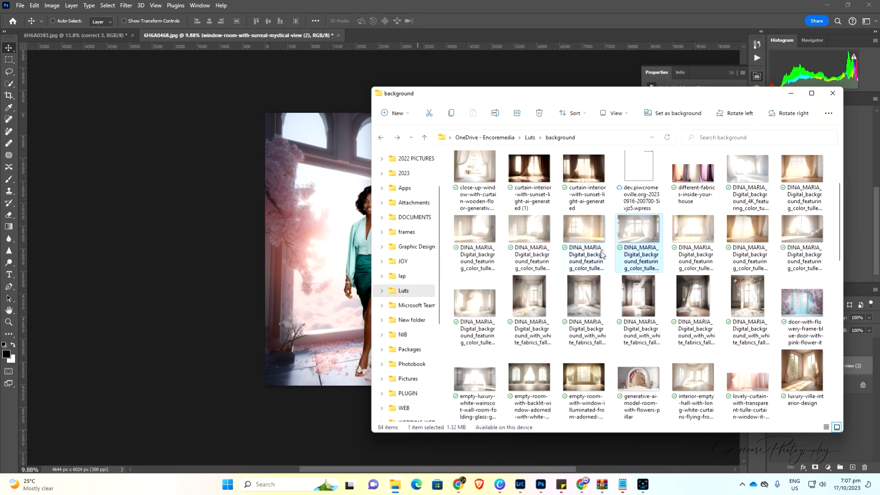
drag(635, 243, 225, 238)
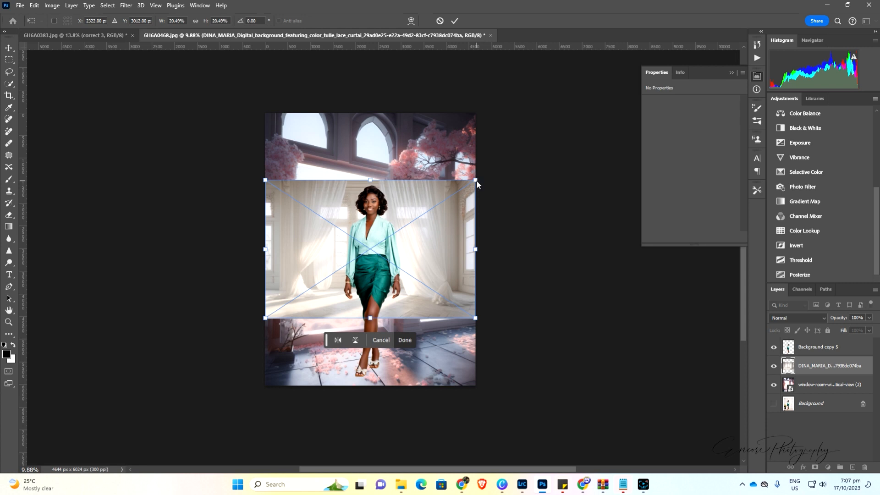
Step: Scale the placed curtain background to 43.80% to cover the canvas and shift it sideways behind the woman
drag(475, 180, 597, 105)
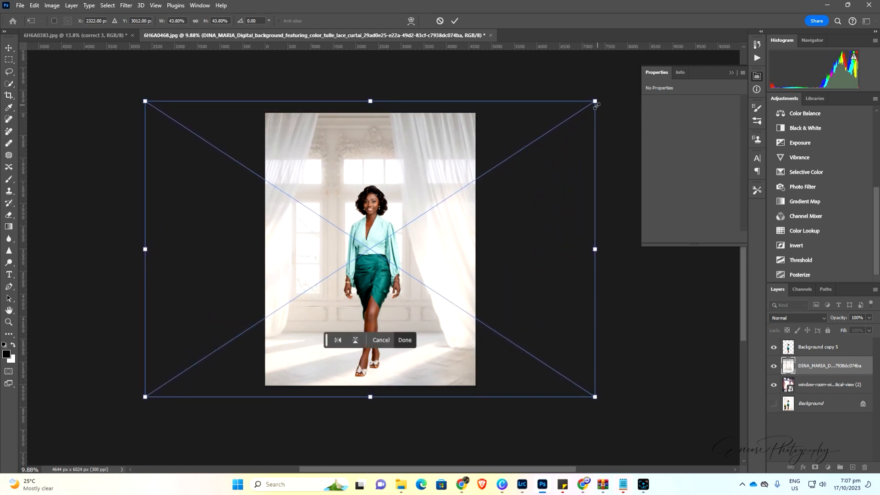
double_click(398, 273)
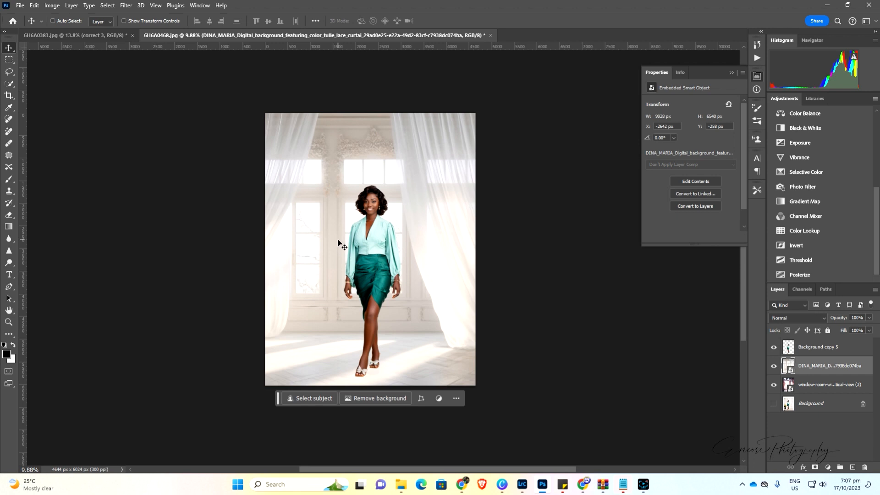
drag(338, 241, 353, 242)
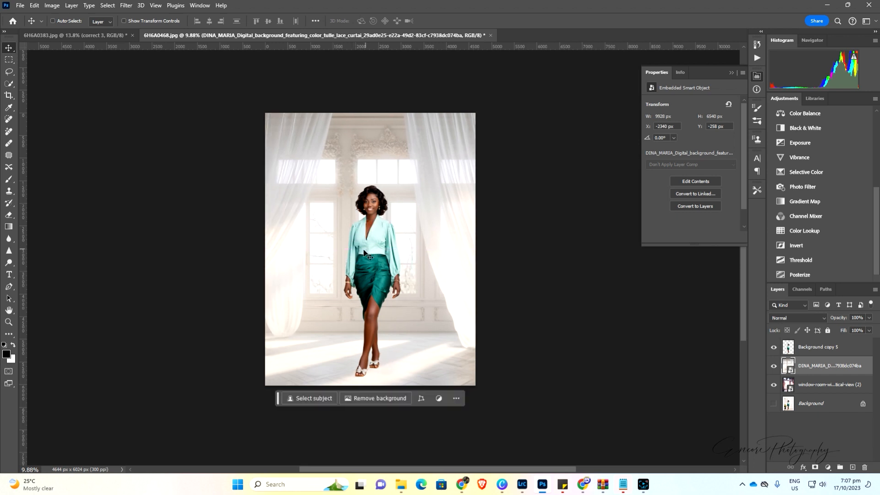
Step: Examine the woman against the curtain background from head to feet at a closer zoom
click(8, 323)
drag(395, 195, 386, 221)
drag(328, 260, 425, 177)
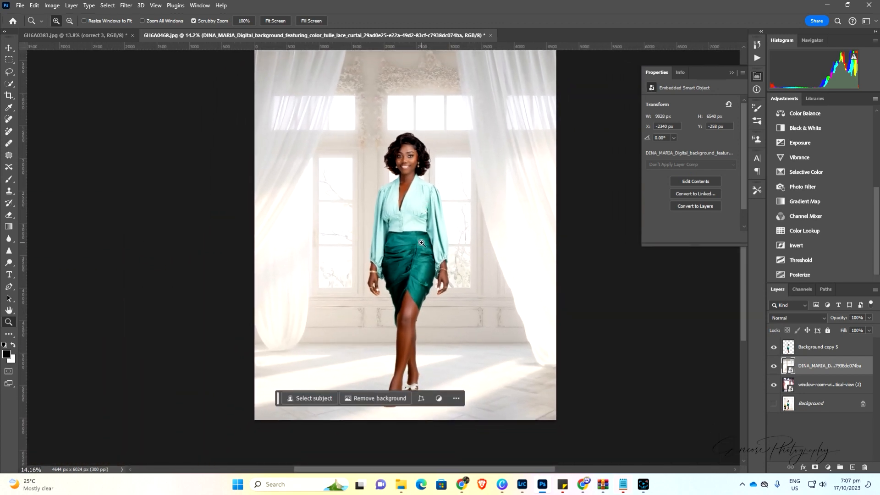
scroll(421, 242, down, 2)
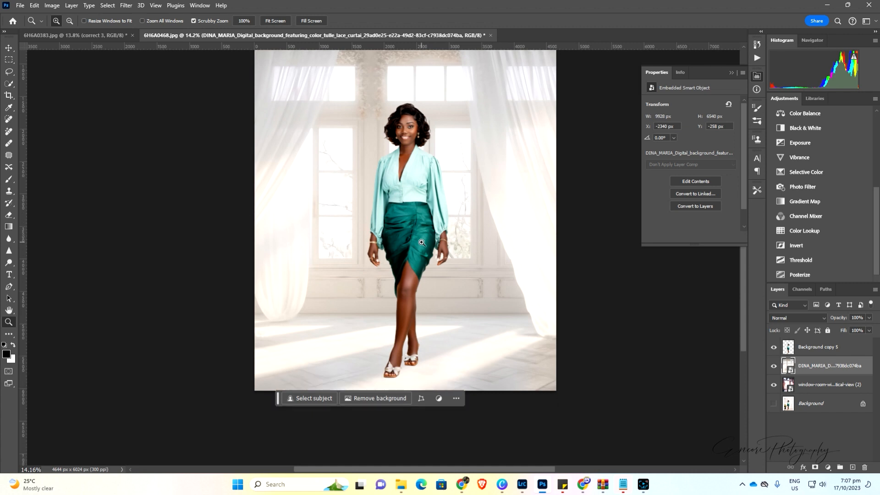
scroll(421, 245, down, 1)
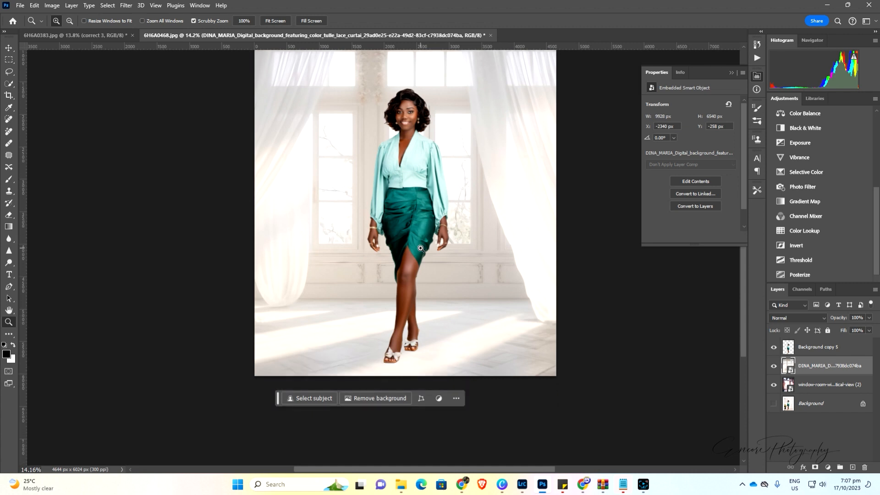
scroll(420, 248, down, 1)
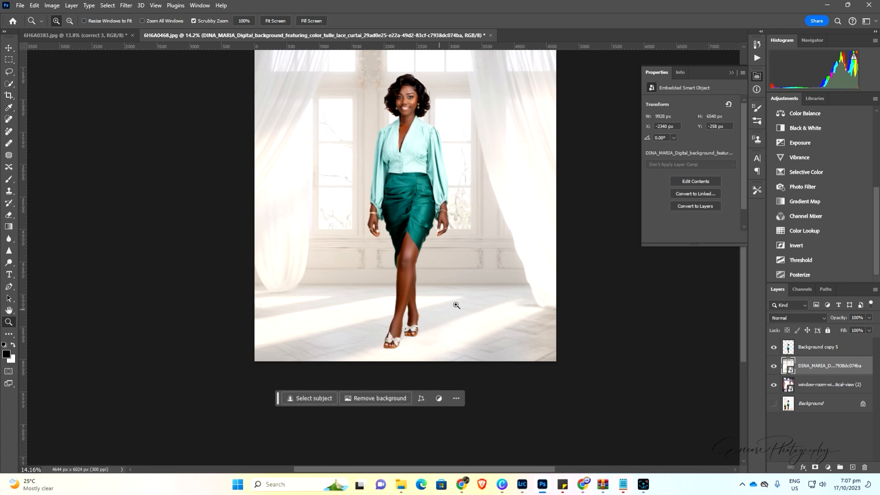
scroll(387, 326, up, 2)
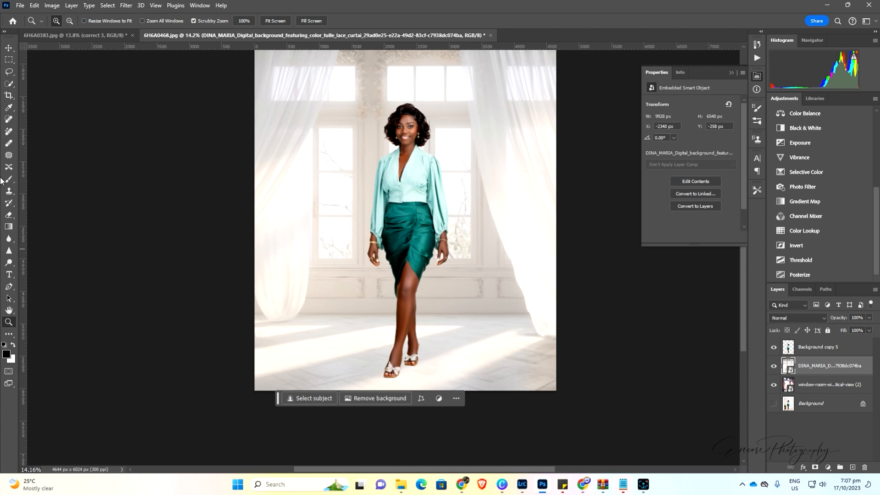
Step: Lasso the floor area around the woman's feet and run Generative Fill with the prompt "clean shadow"
click(8, 72)
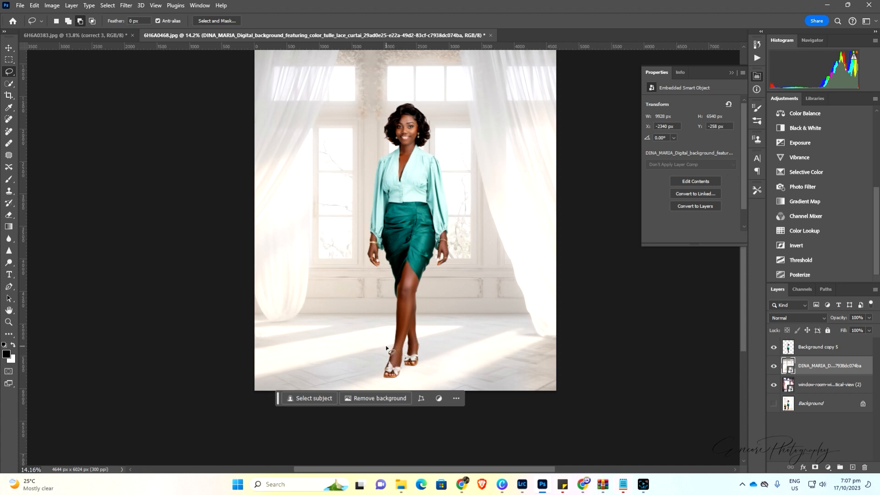
mouse_move(388, 350)
mouse_down()
mouse_move(293, 392)
mouse_move(373, 403)
mouse_move(424, 366)
mouse_move(397, 353)
mouse_up()
click(298, 404)
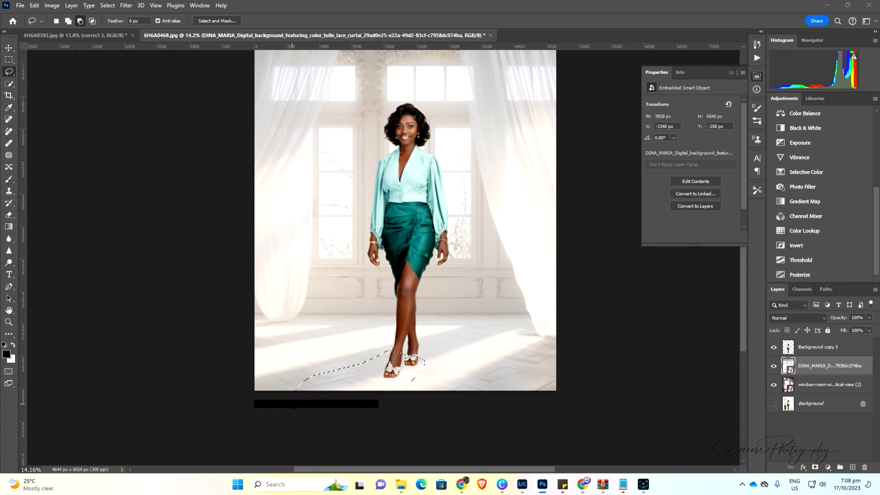
text(clean shadow)
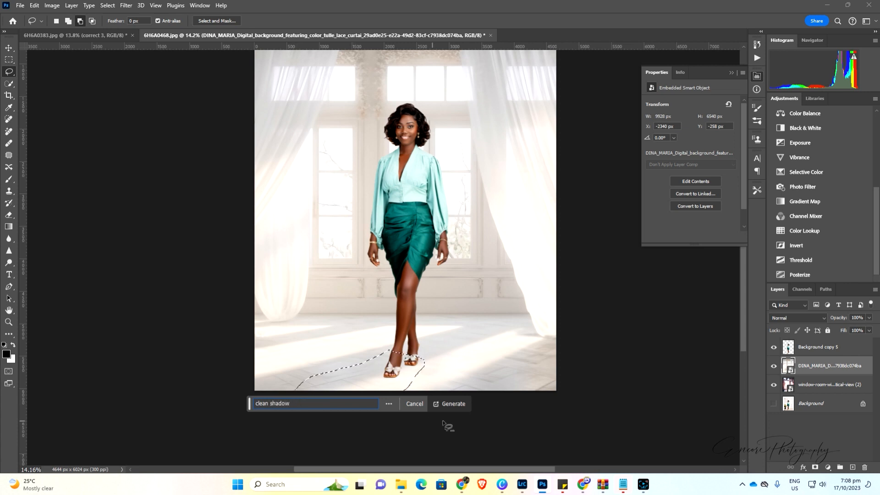
click(456, 405)
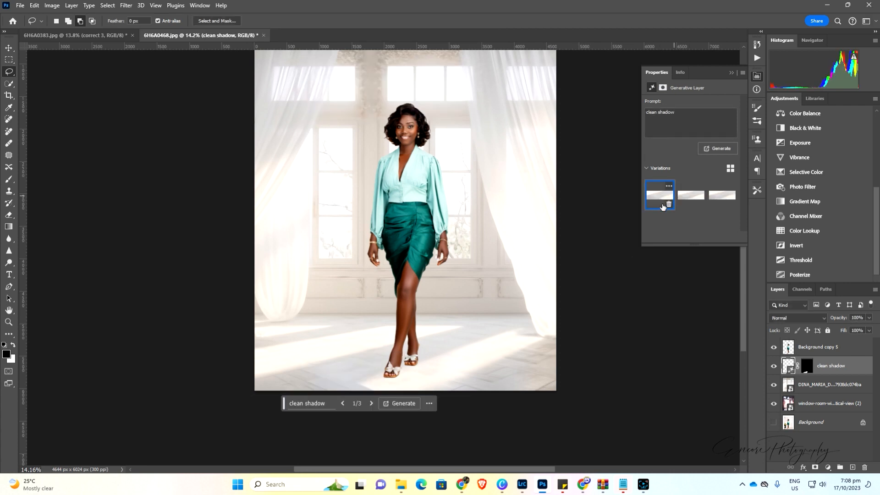
Step: Compare the clean shadow variations with the layer hidden and shown, and choose the third variation
click(686, 203)
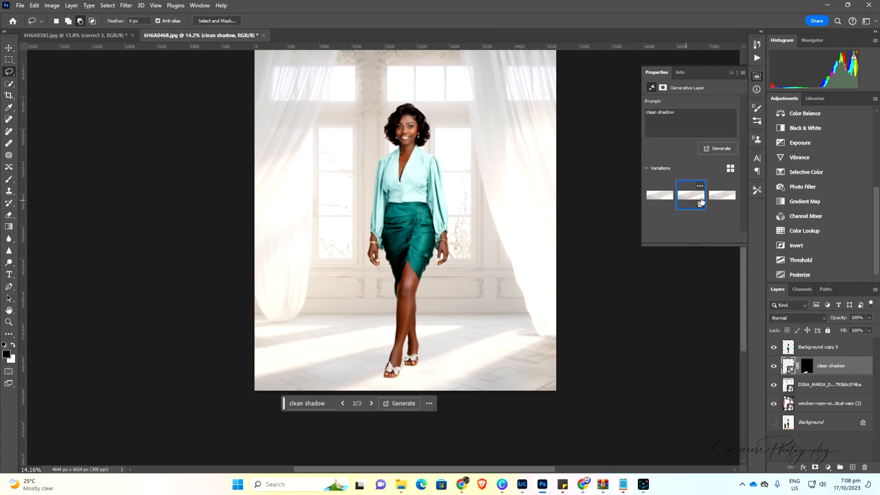
click(778, 366)
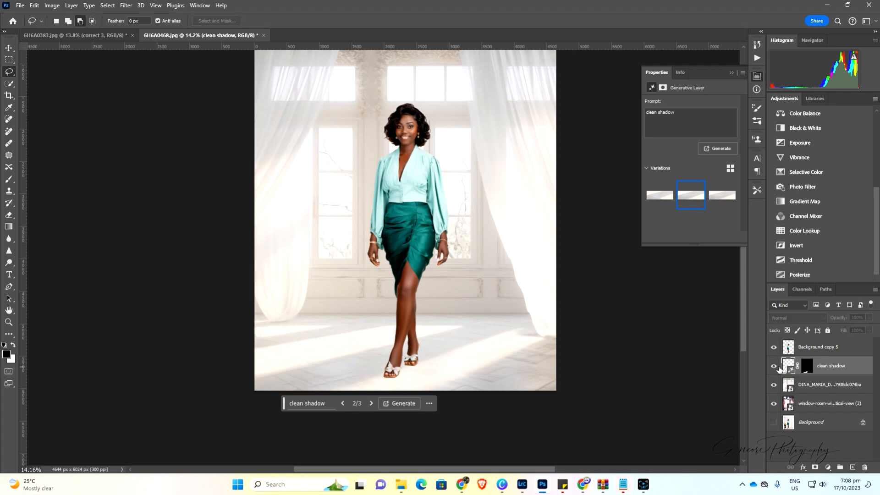
click(778, 367)
click(719, 201)
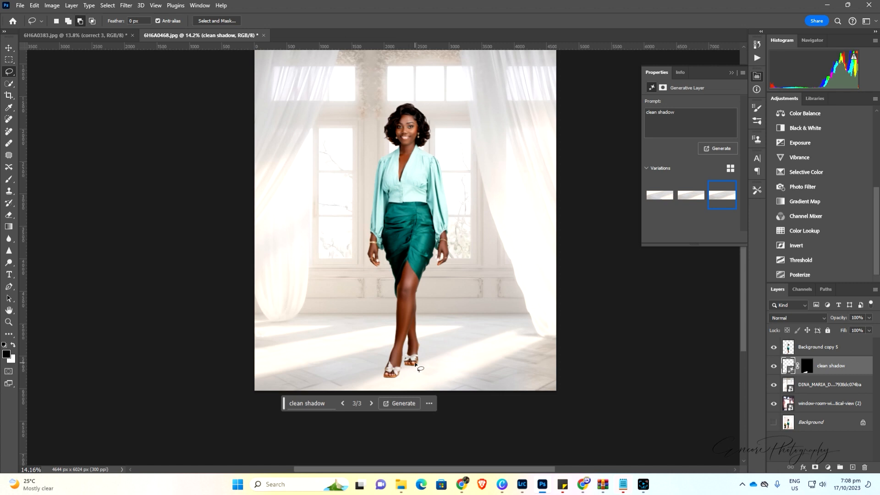
Step: Lasso a smaller floor area around the feet, run Generative Fill without a prompt and choose the third variation
mouse_move(403, 360)
mouse_down()
mouse_move(367, 387)
mouse_move(417, 373)
mouse_move(363, 395)
mouse_up()
click(328, 403)
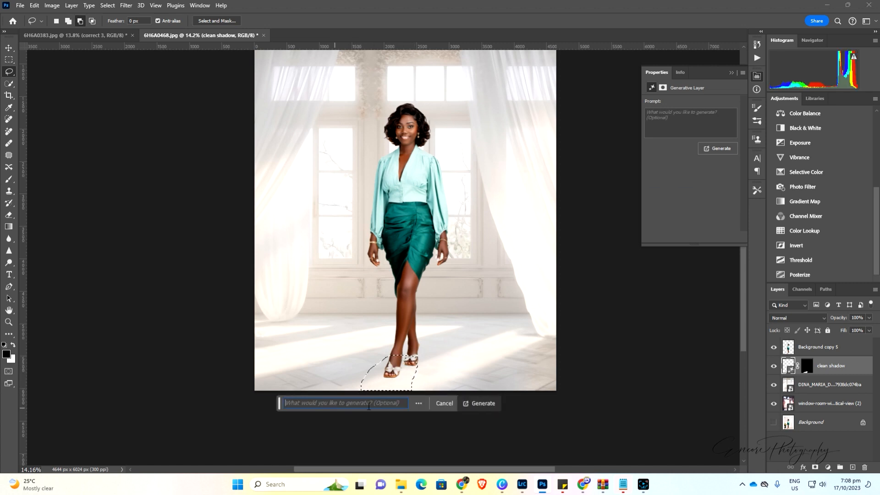
click(476, 403)
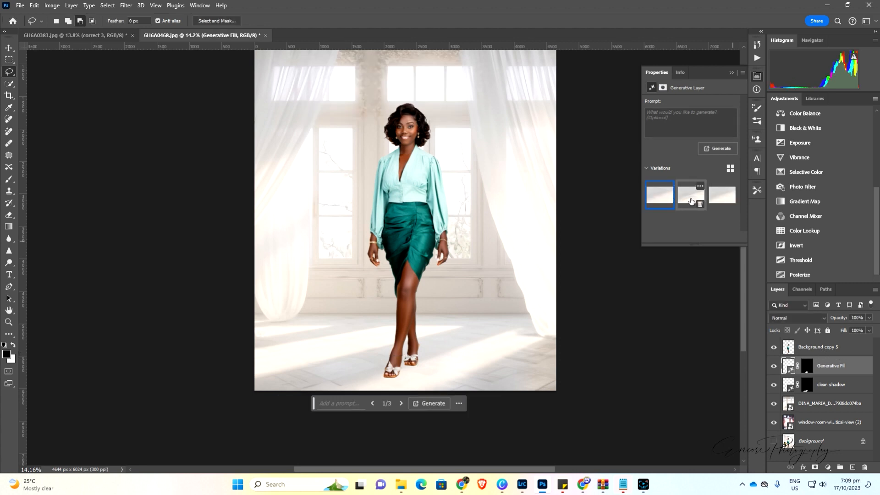
click(720, 203)
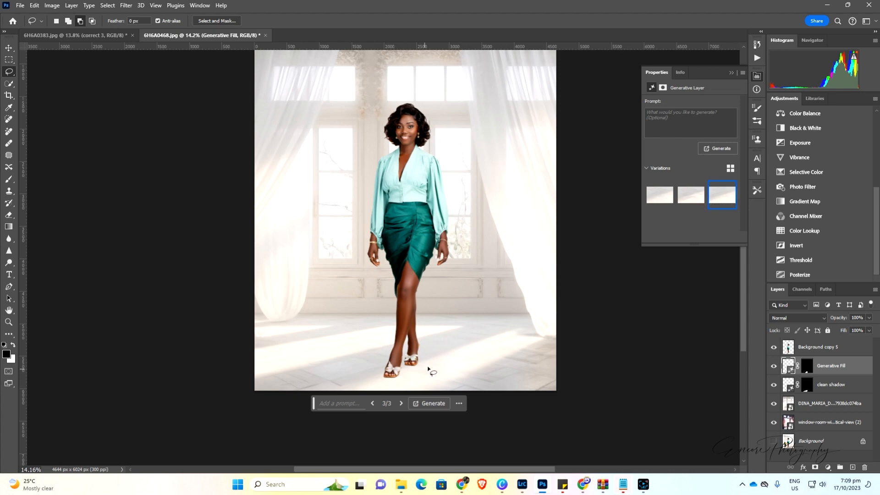
Step: Inspect the hair edges around the face up close and flatten the image into a single layer
key(z)
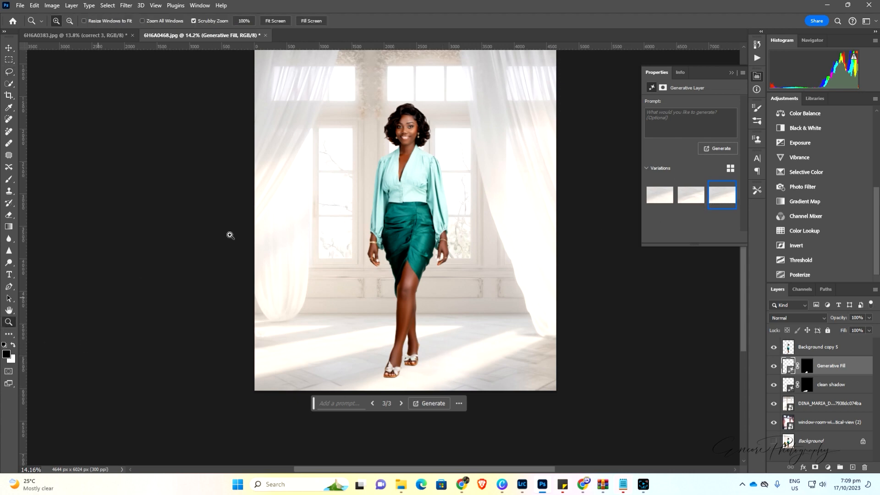
click(413, 108)
drag(413, 108, 394, 140)
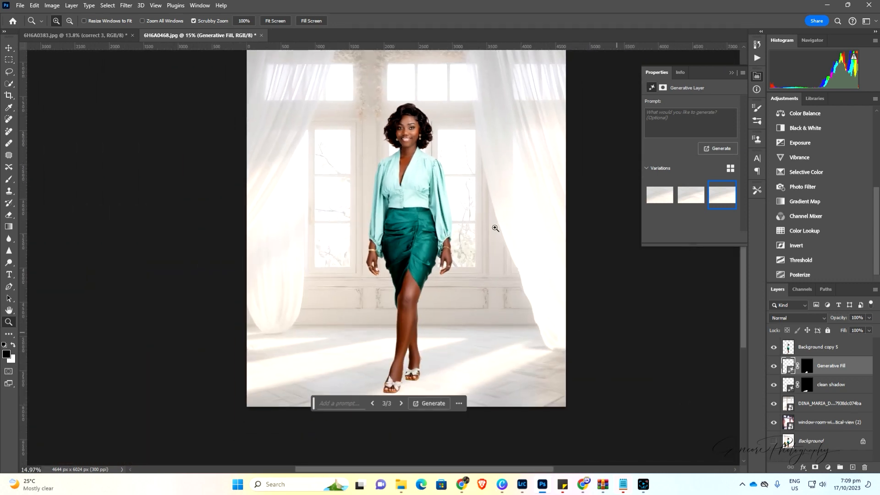
drag(394, 108, 412, 238)
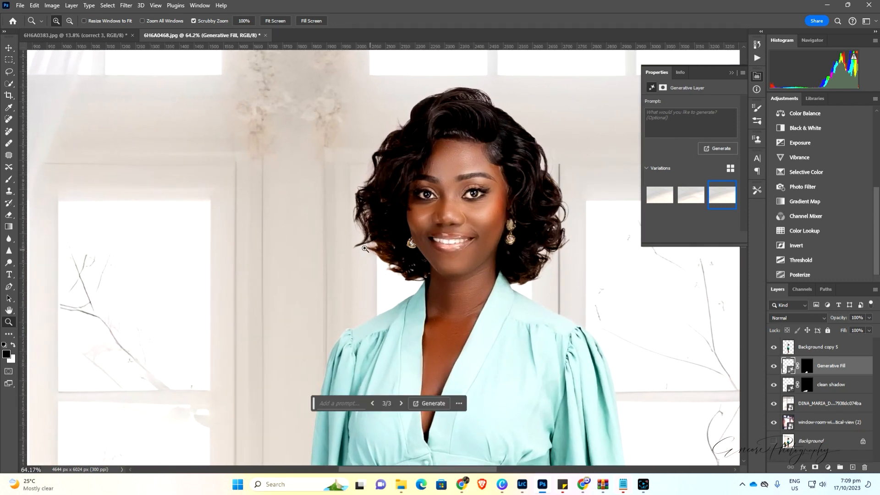
click(8, 72)
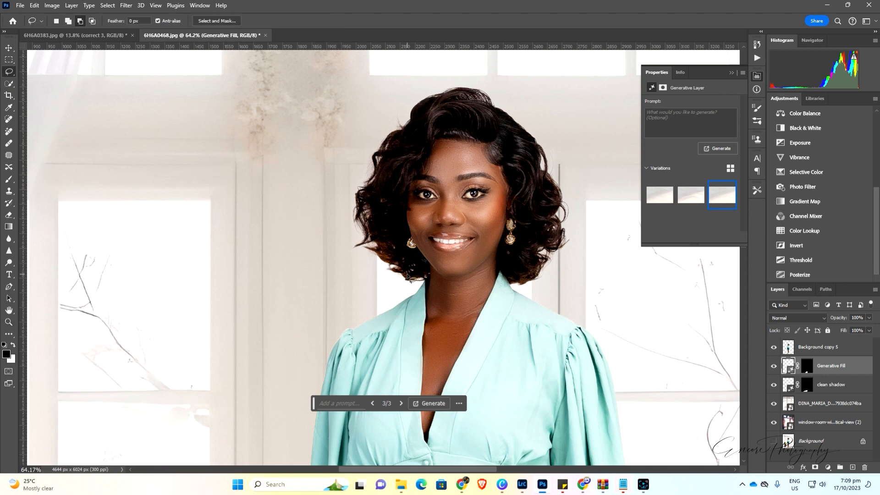
click(816, 349)
right_click(817, 441)
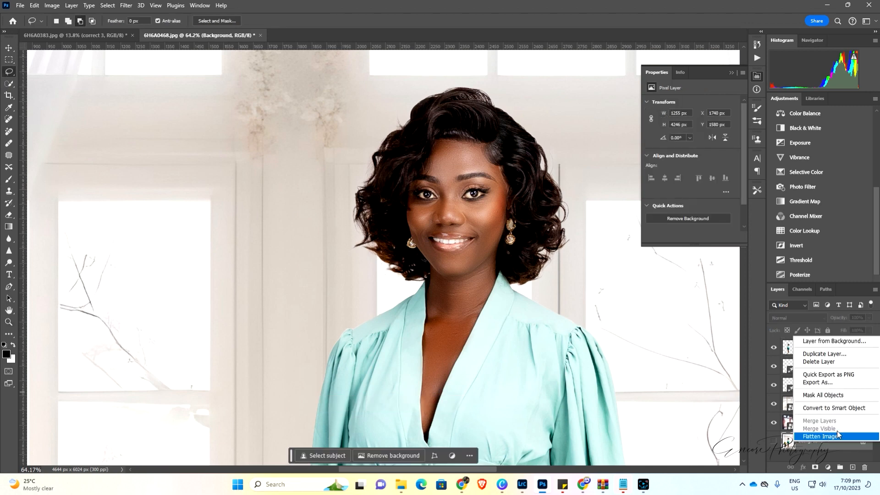
click(820, 437)
Step: Lasso the hair edge from beside the cheek down to the collar and run Generative Fill with the prompt "correct"
click(394, 180)
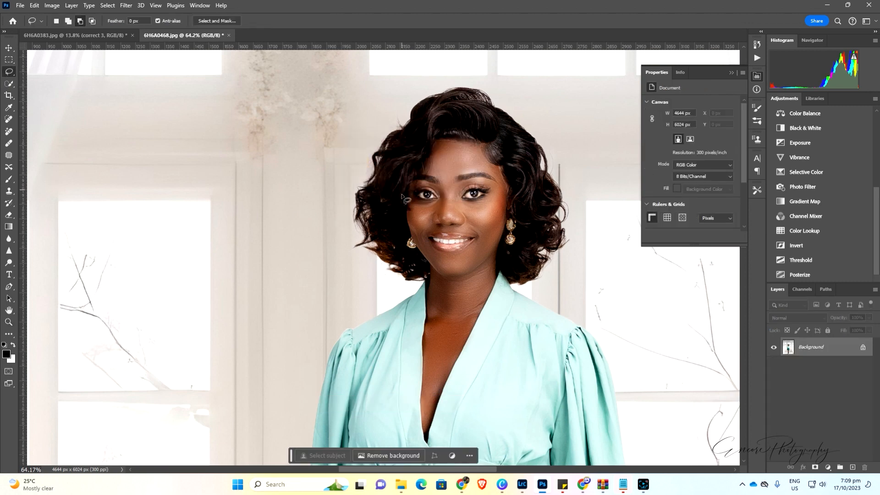
drag(419, 284, 378, 231)
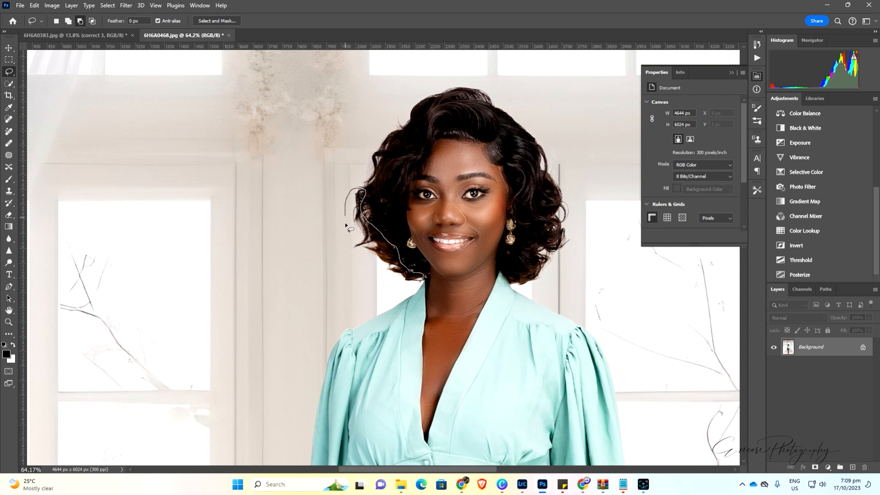
drag(433, 284, 430, 281)
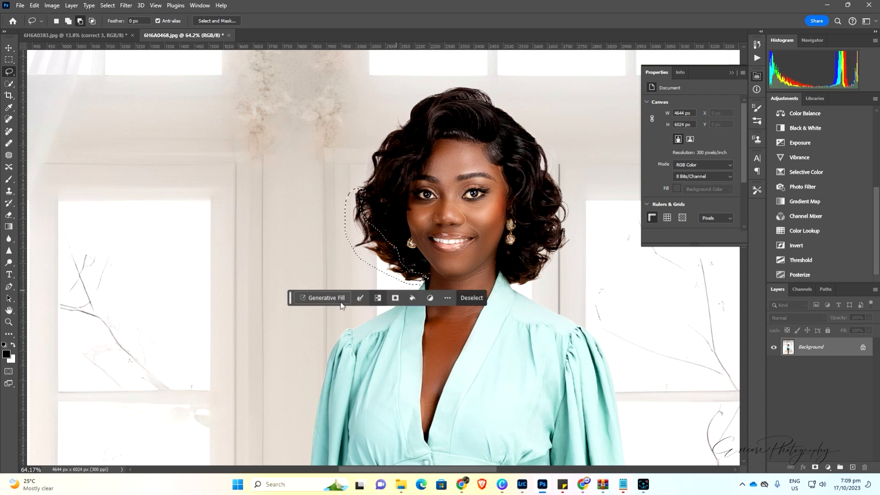
click(321, 299)
text(correct)
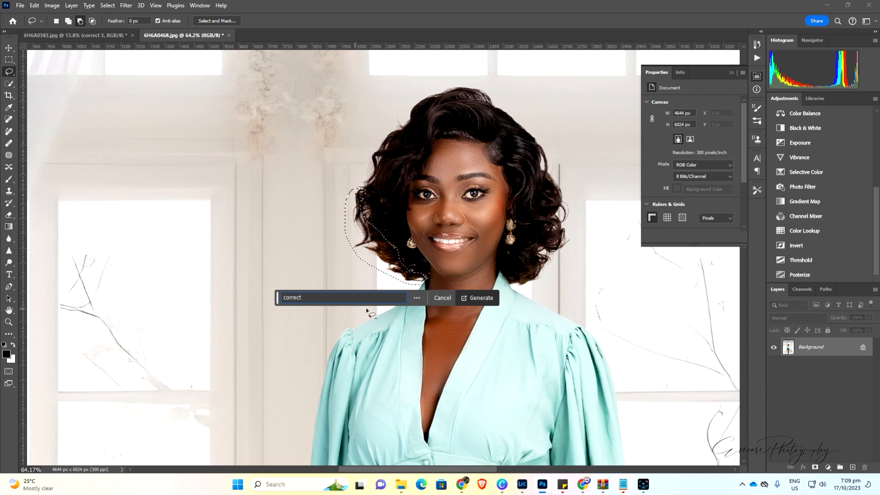
click(483, 301)
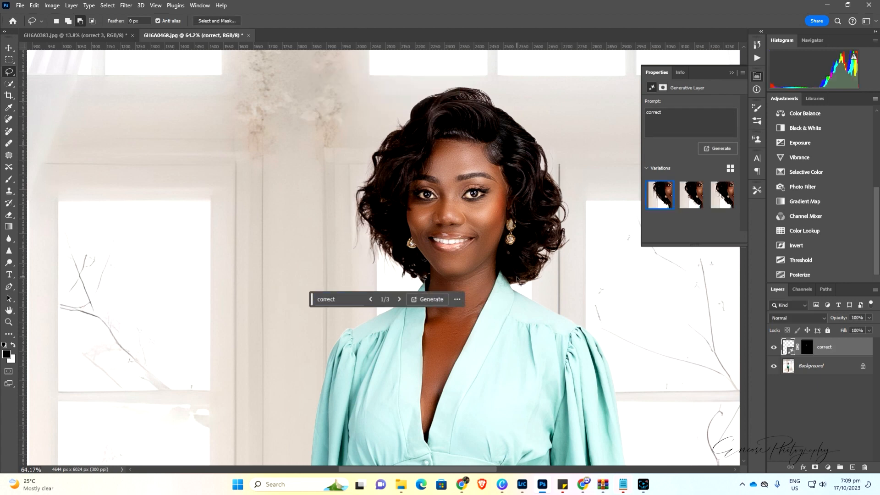
Step: Compare the hair-edge variations with the layer hidden and shown, and choose the second variation
click(691, 198)
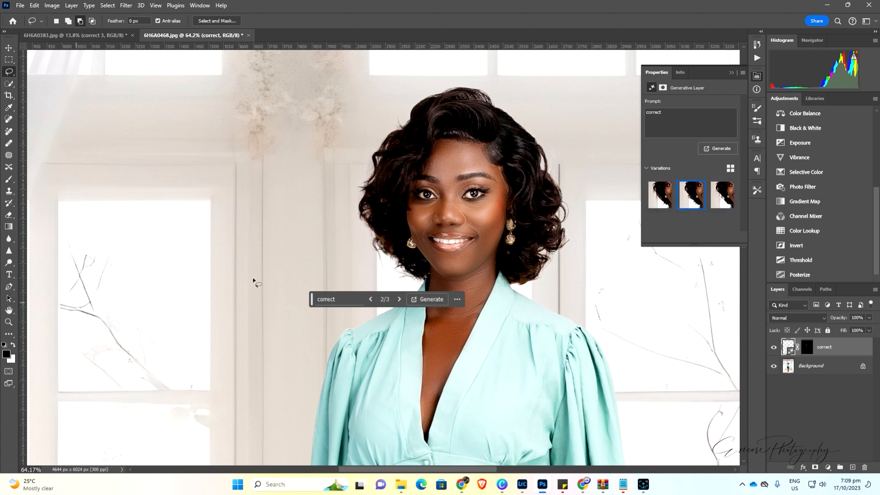
drag(400, 240, 383, 245)
click(465, 258)
key(z)
drag(344, 207, 317, 225)
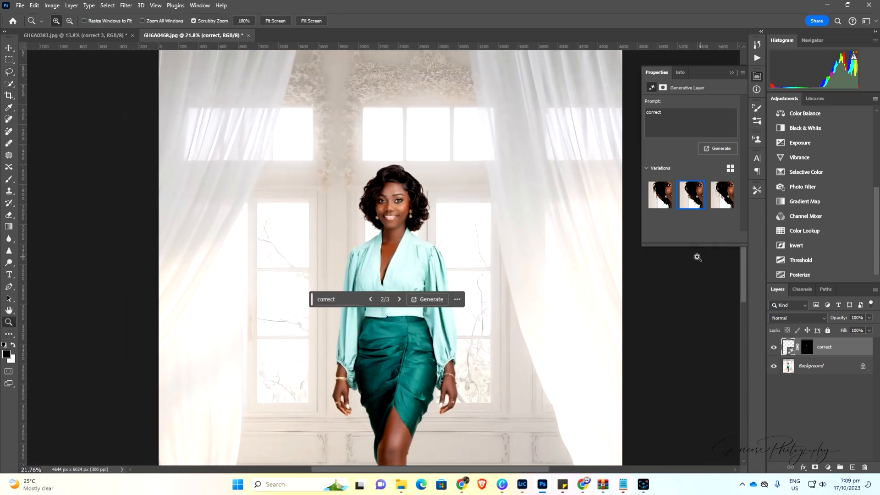
click(773, 348)
click(774, 349)
click(773, 349)
click(774, 349)
click(653, 196)
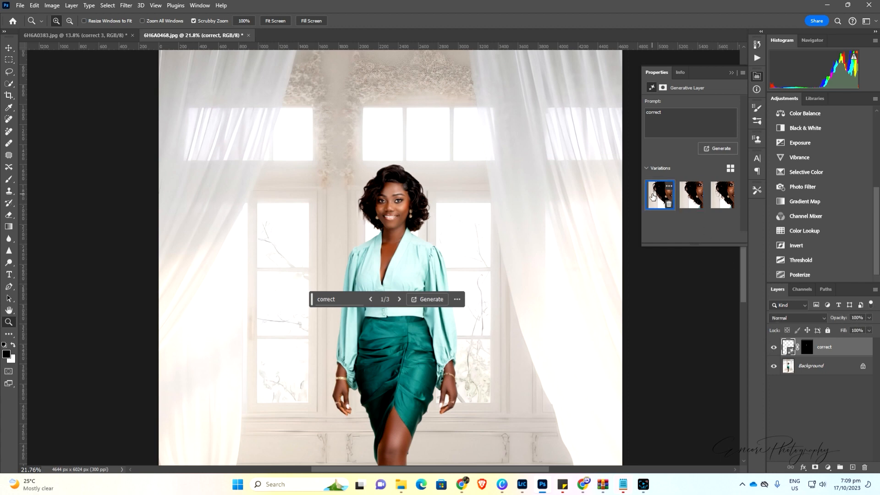
click(688, 196)
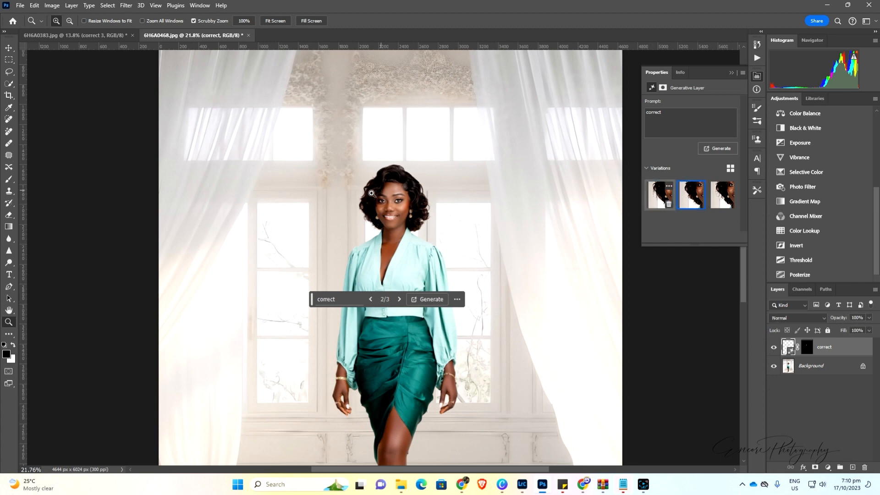
Step: Lasso the hair edge at the top of the head and run Generative Fill with the prompt "correct"
mouse_move(377, 206)
mouse_down()
mouse_move(421, 214)
mouse_move(360, 202)
mouse_up()
drag(414, 206, 512, 231)
drag(427, 179, 436, 181)
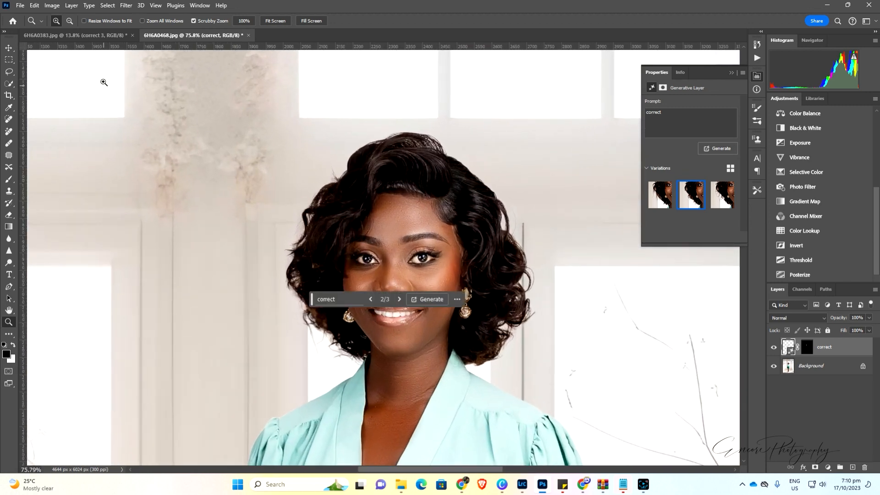
click(14, 71)
mouse_move(429, 146)
mouse_down()
mouse_move(442, 154)
mouse_move(428, 136)
mouse_move(401, 134)
mouse_move(439, 155)
mouse_up()
click(352, 165)
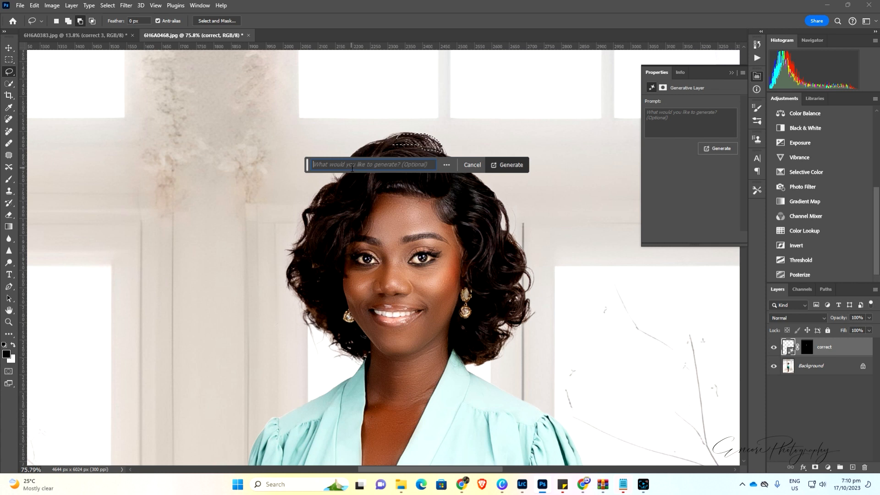
text(correct)
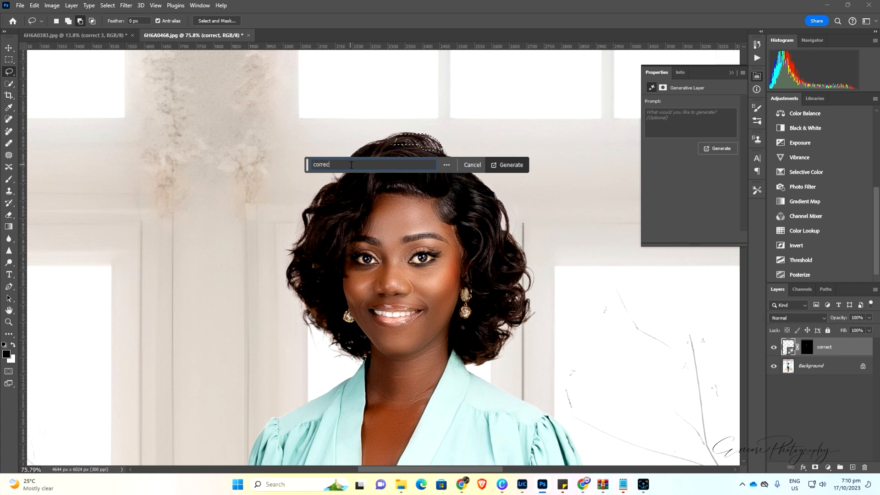
click(504, 166)
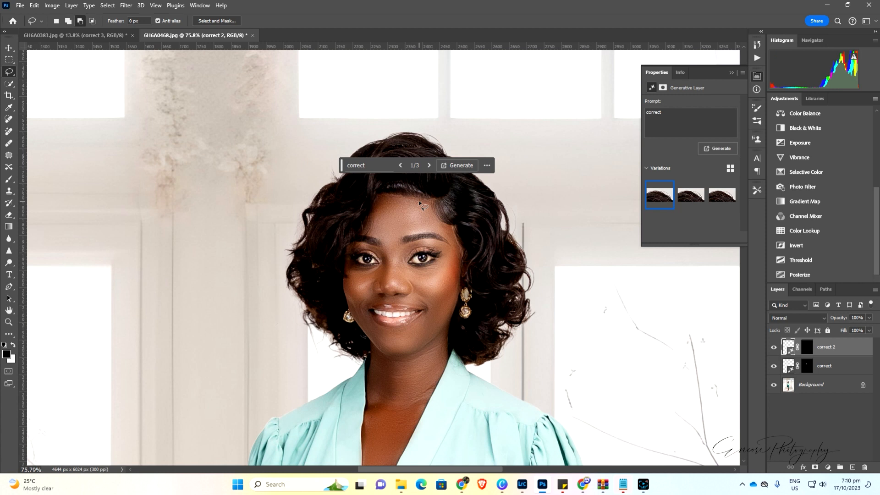
Step: Go through the three variations for the top of the hair and hide the "correct 2" layer
click(691, 201)
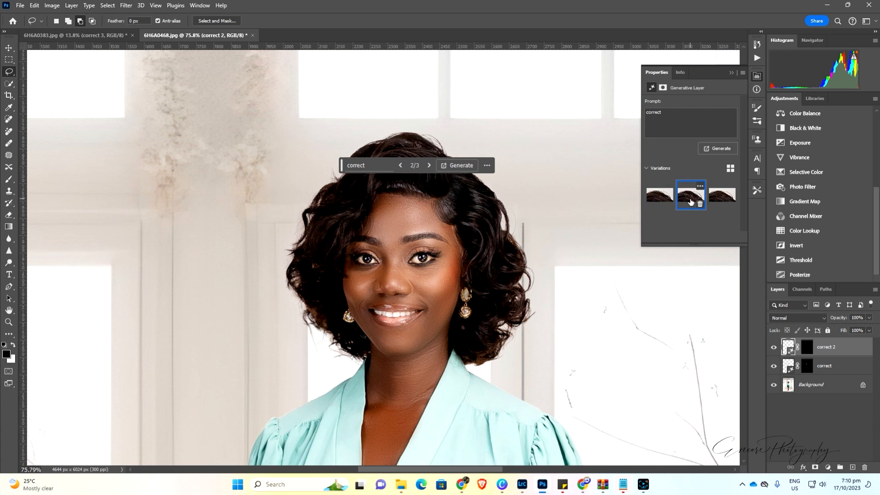
click(719, 200)
click(658, 201)
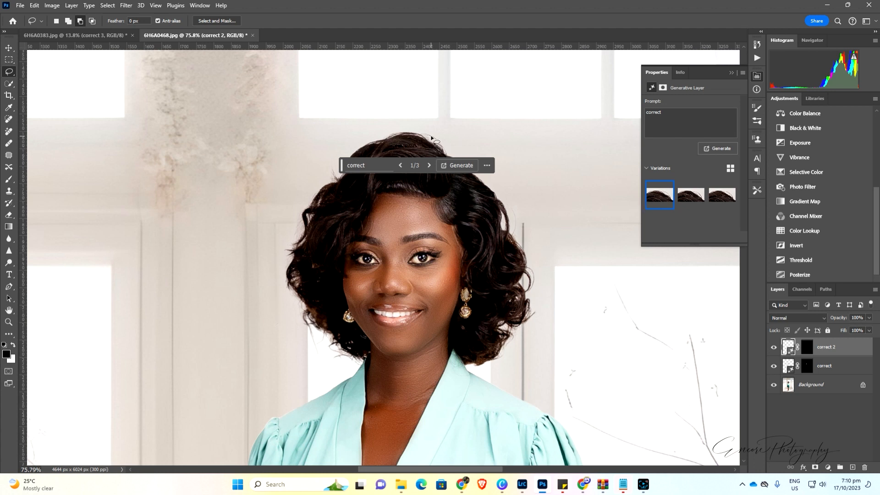
click(770, 349)
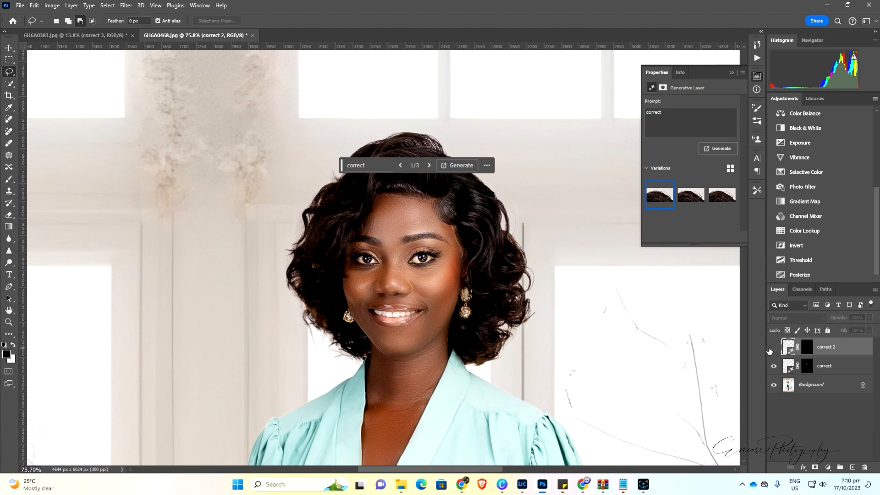
click(769, 349)
click(770, 349)
Step: Check the hair from near and far, and flatten the image, discarding the hidden layer
scroll(474, 260, down, 2)
click(9, 323)
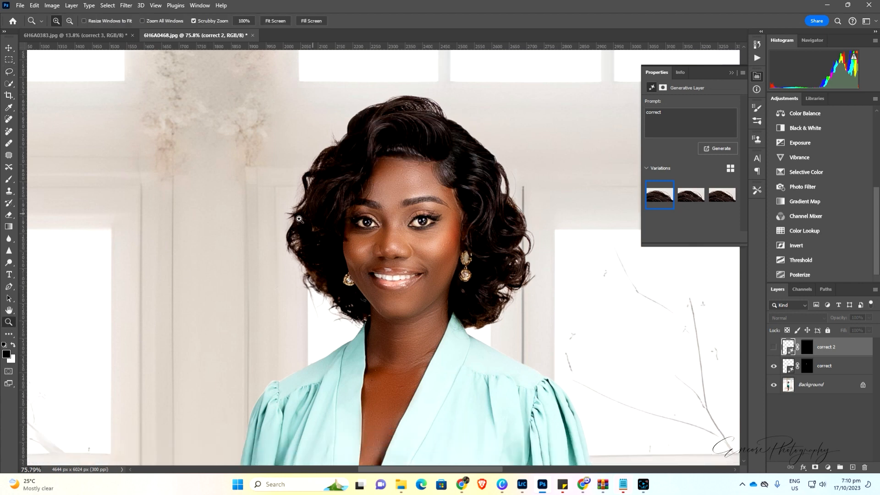
drag(299, 219, 334, 264)
drag(403, 233, 365, 221)
click(364, 221)
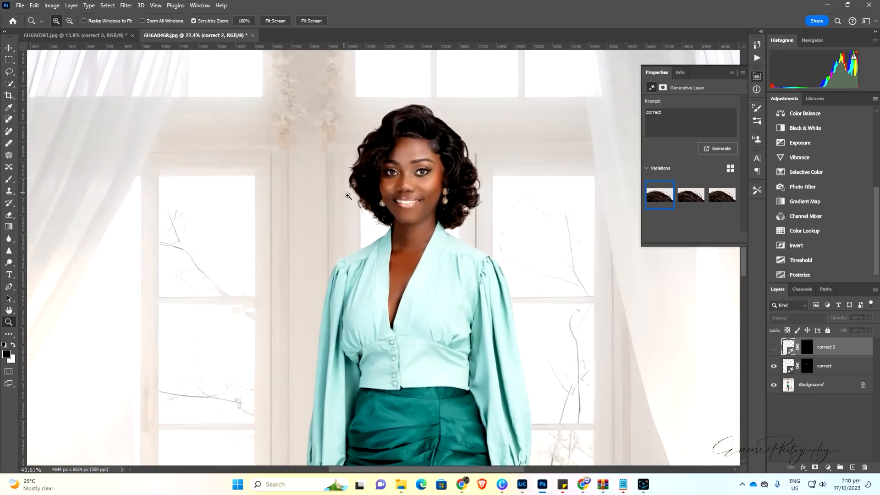
right_click(812, 386)
click(813, 378)
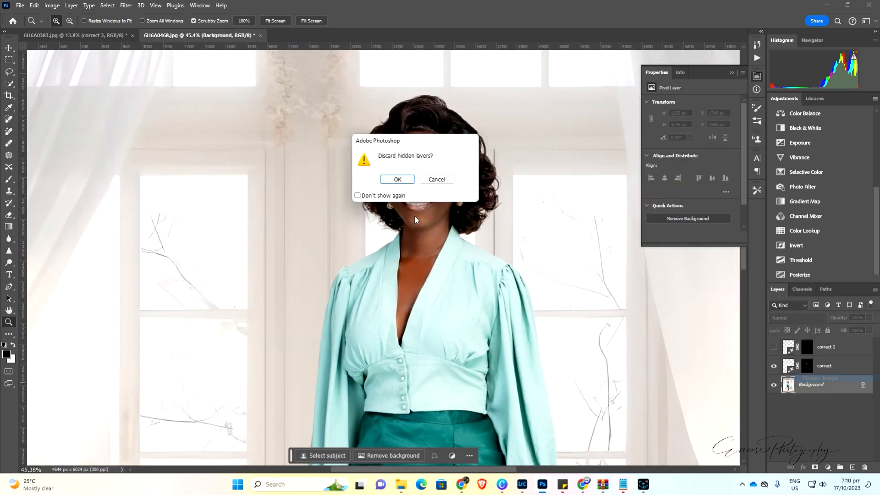
click(393, 183)
Step: Lasso the lower hair edge against the bright window and run Generative Fill without a prompt
drag(369, 193, 431, 204)
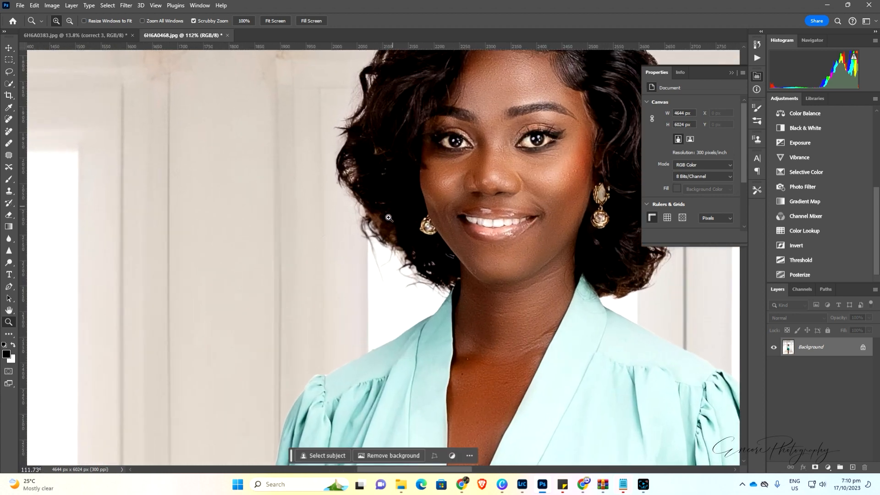
drag(364, 220, 159, 163)
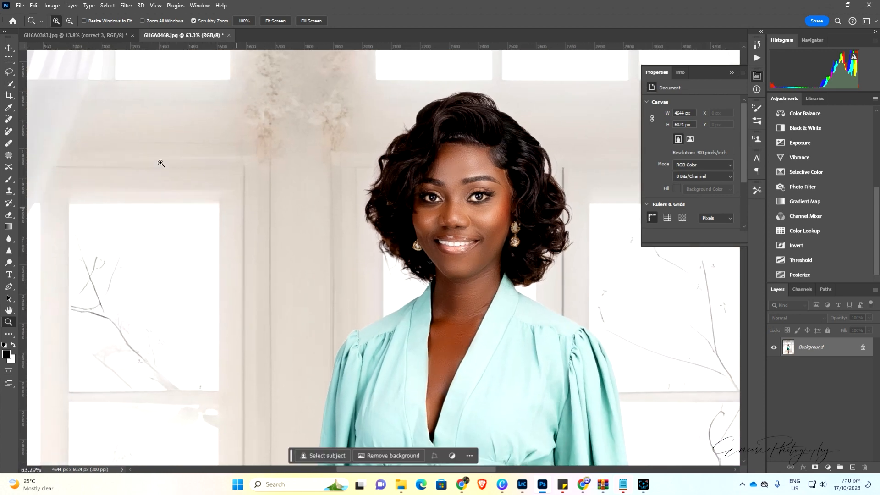
click(9, 72)
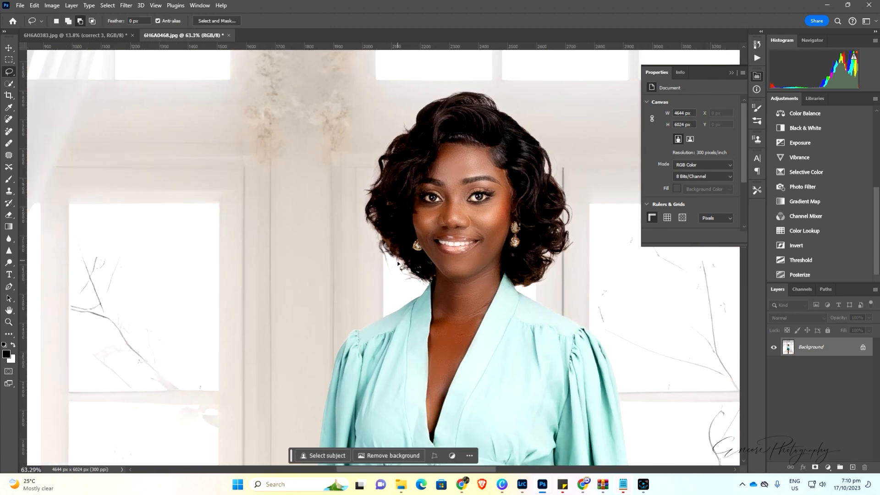
mouse_move(407, 269)
mouse_down()
mouse_move(397, 243)
mouse_move(377, 236)
mouse_move(384, 267)
mouse_move(401, 277)
mouse_up()
click(325, 294)
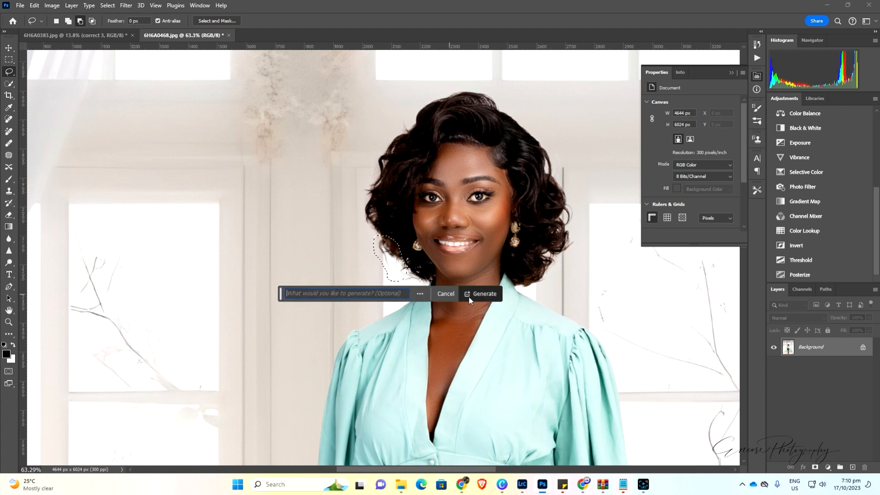
click(485, 293)
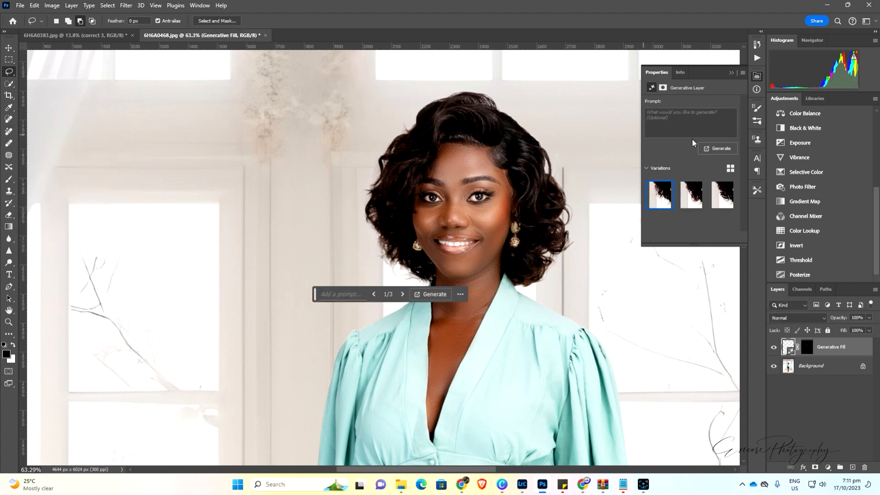
Step: Compare the lower hair-edge variations, choose the second one and flatten the image into a single layer
click(691, 195)
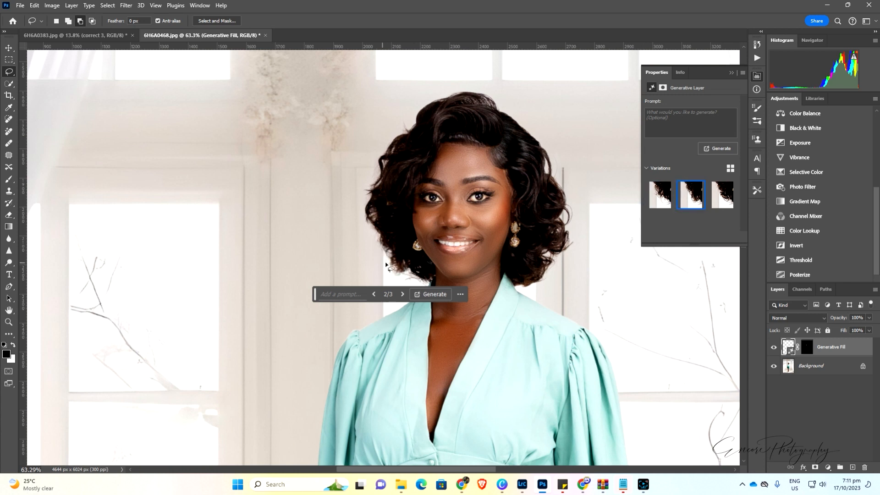
click(717, 194)
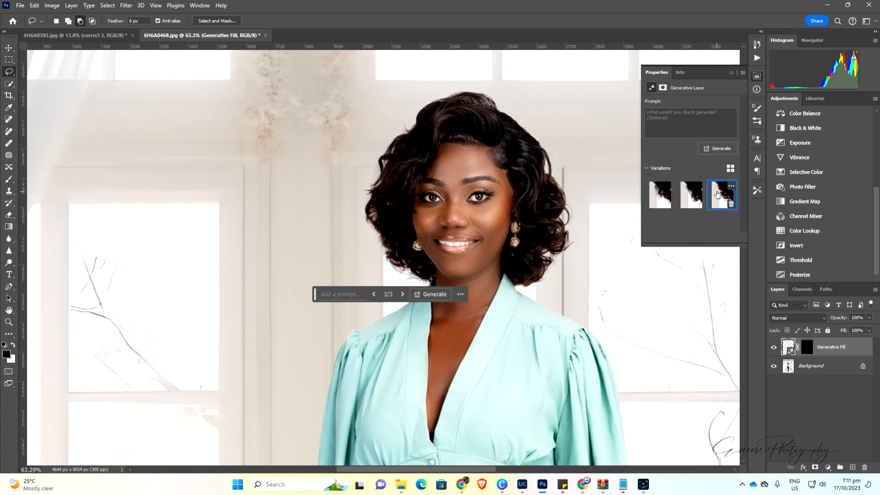
click(685, 199)
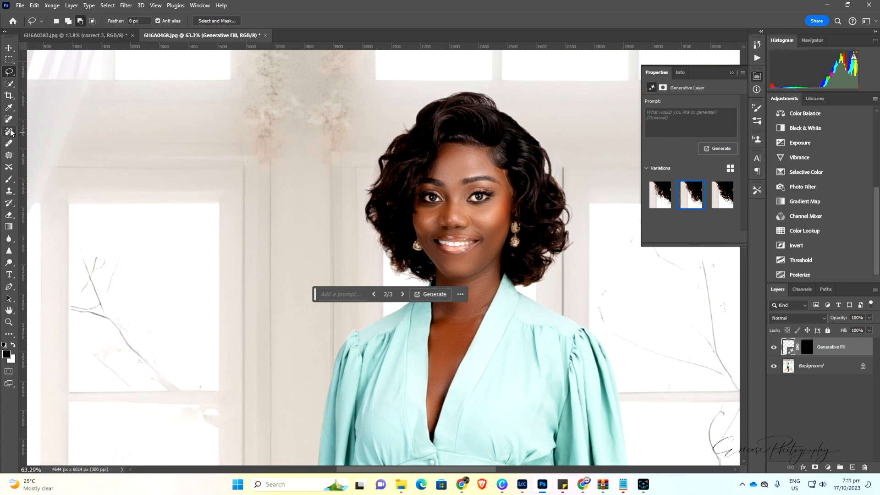
click(9, 131)
right_click(816, 369)
click(821, 468)
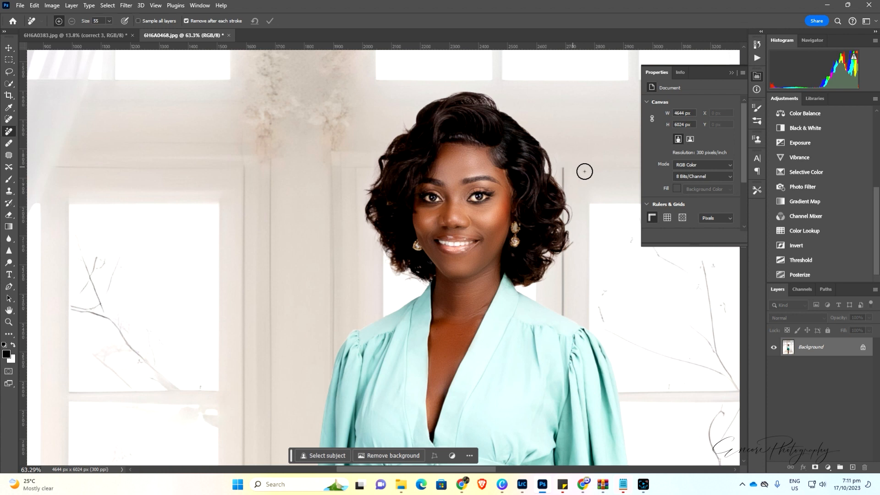
Step: Set the Remove tool's size to 17 and brush over stray hairs along both sides and the top of the hair
click(109, 21)
drag(109, 31, 101, 35)
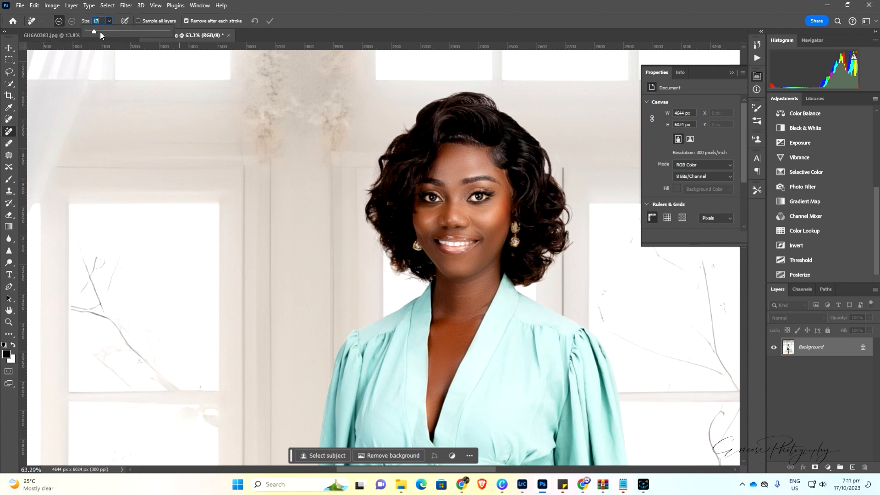
drag(556, 156, 555, 159)
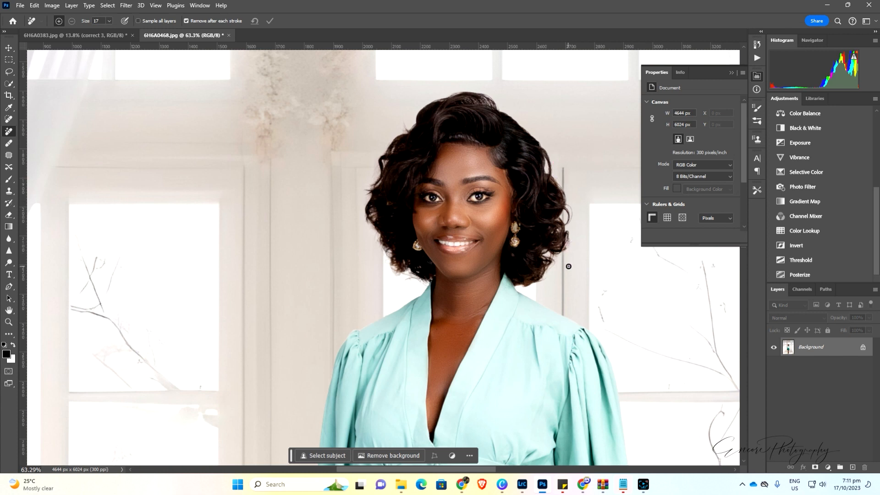
drag(570, 241, 563, 255)
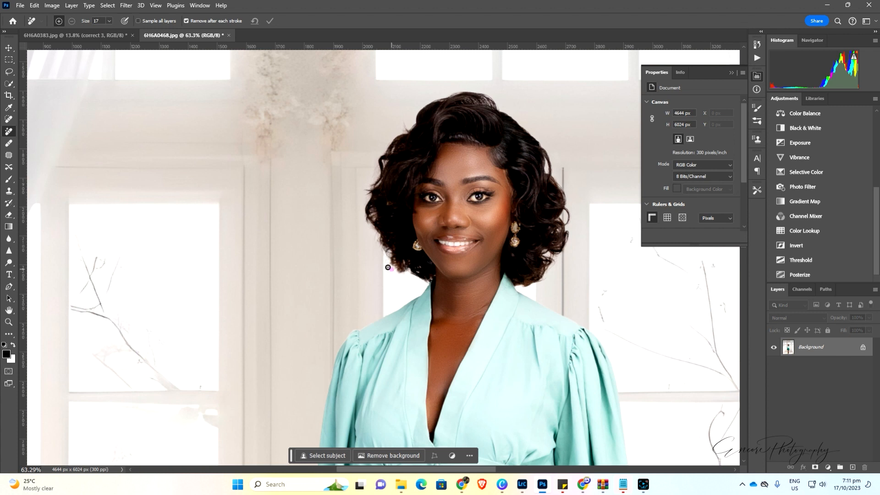
drag(386, 261, 411, 275)
drag(461, 92, 449, 95)
Step: Lasso a thin strip of floor under the front shoe's sole and run Generative Fill without a prompt
click(9, 322)
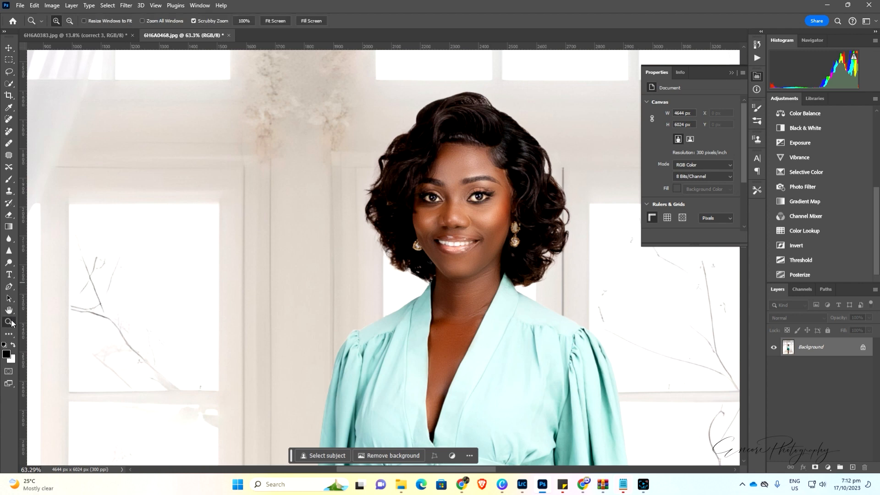
drag(431, 157, 393, 191)
drag(450, 347, 455, 347)
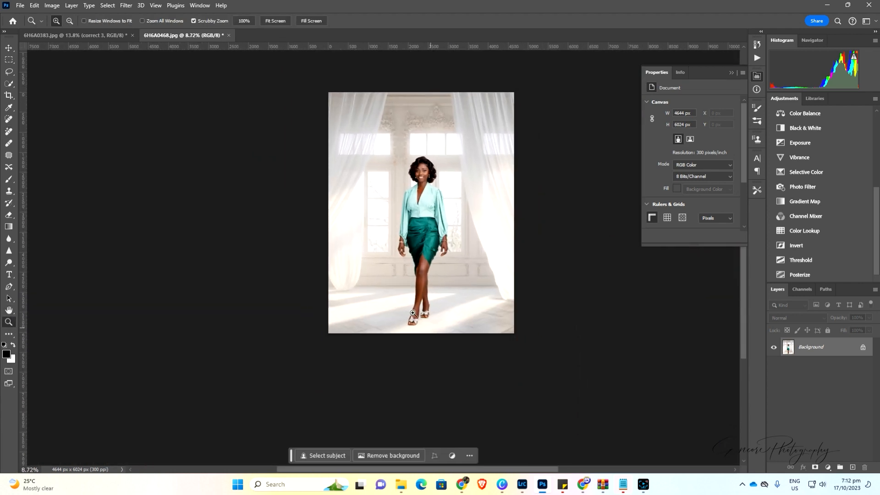
drag(410, 312, 479, 385)
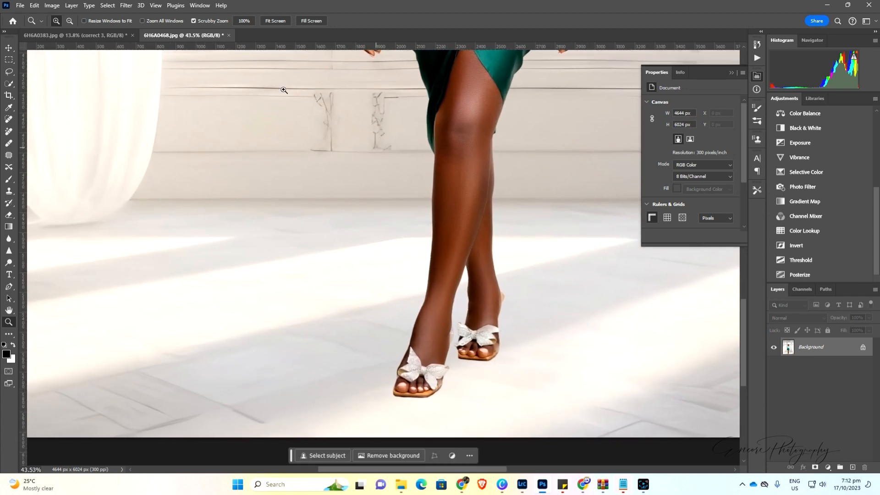
click(8, 71)
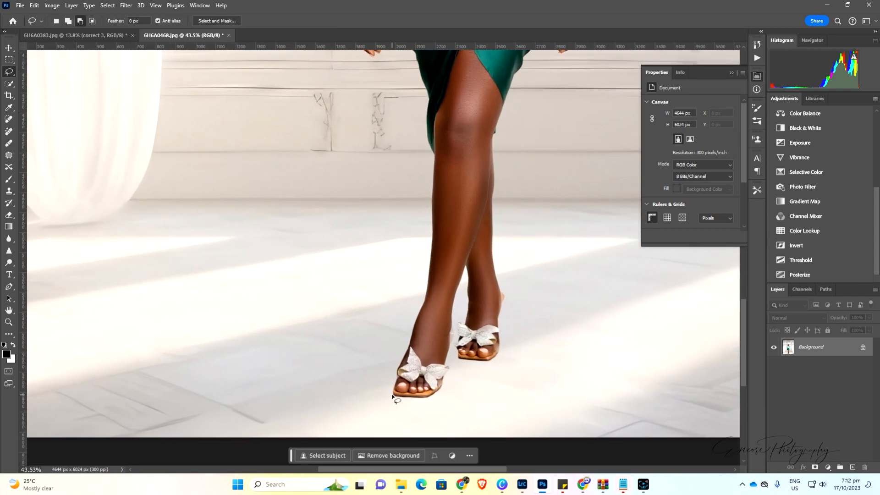
mouse_move(394, 395)
mouse_down()
mouse_move(424, 403)
mouse_move(440, 394)
mouse_move(393, 396)
mouse_up()
click(348, 415)
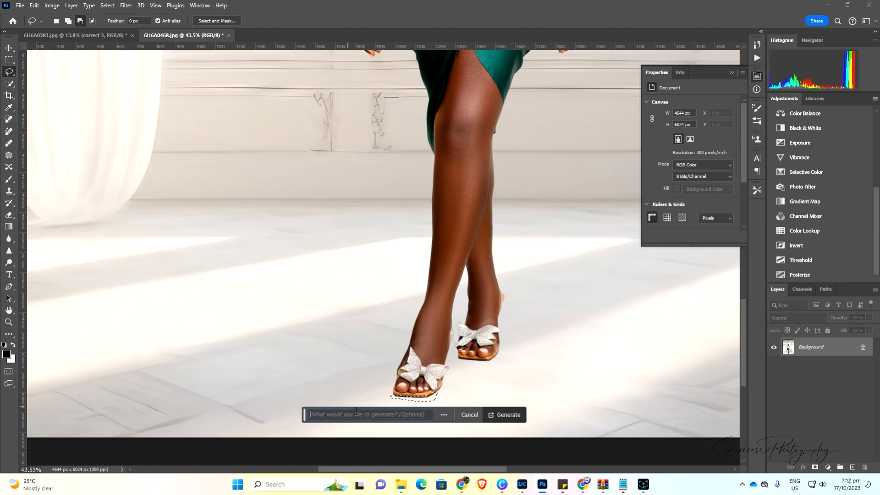
click(499, 415)
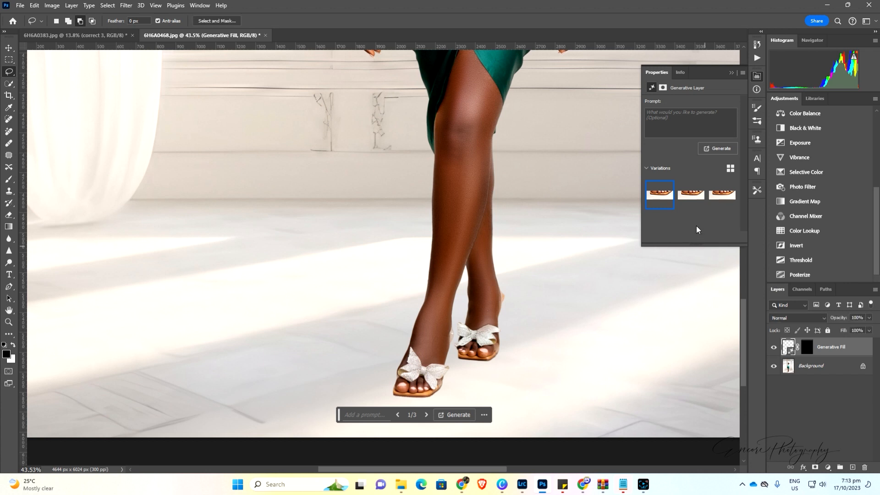
Step: Choose the second shoe-shadow variation, check the whole figure, and flatten the image into a single layer
click(689, 200)
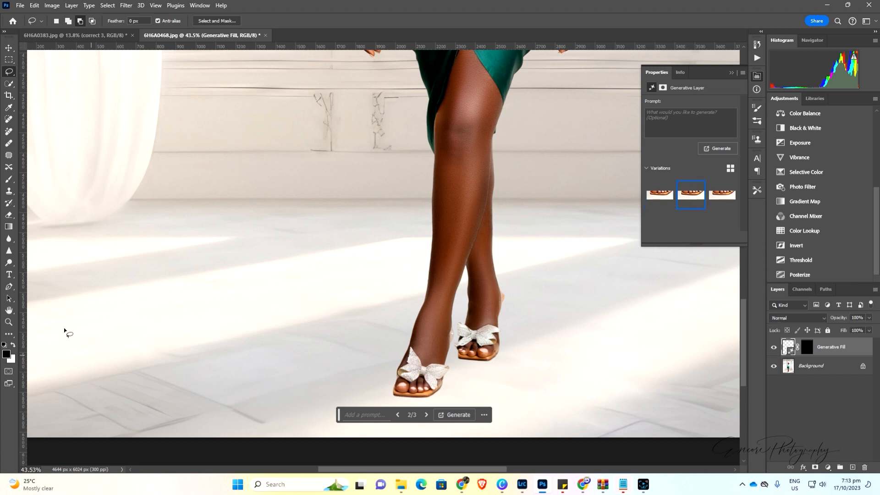
click(9, 322)
drag(290, 308, 254, 323)
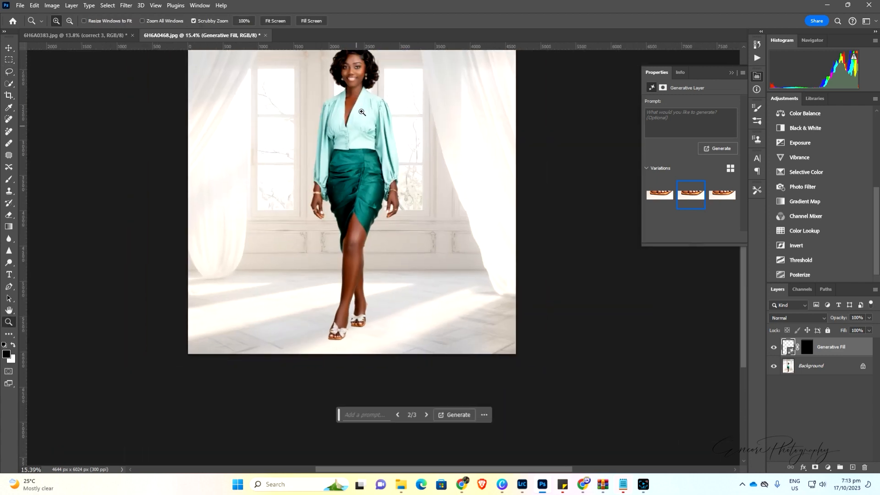
drag(369, 107, 381, 110)
drag(492, 271, 484, 184)
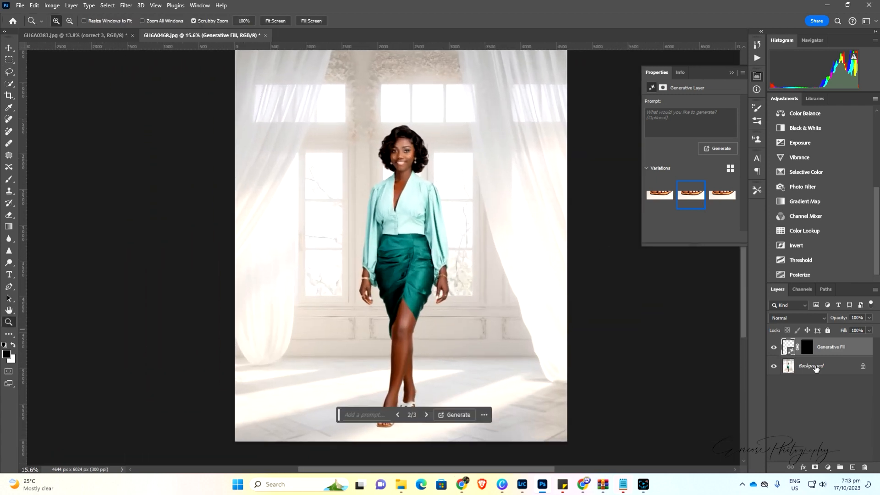
right_click(815, 368)
click(818, 467)
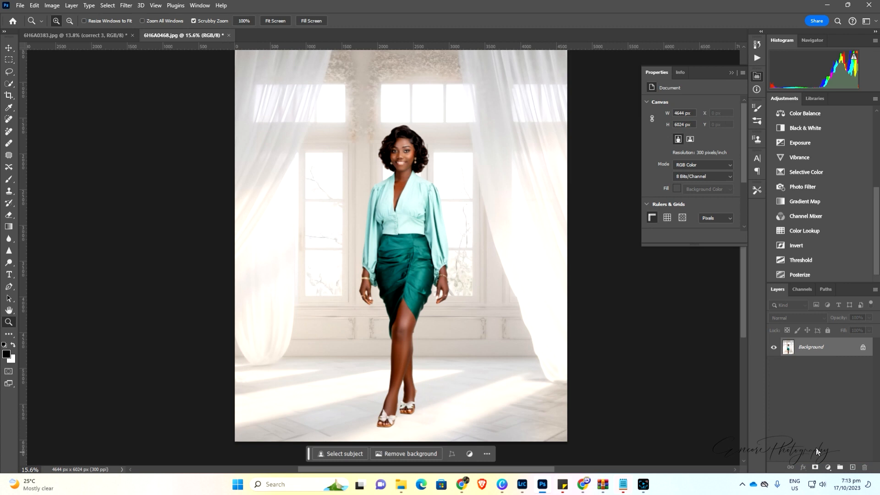
Step: Add a Curves adjustment with a shadow point at input 58, output 53 and a brighter point at input 153, output 155
click(828, 467)
click(821, 348)
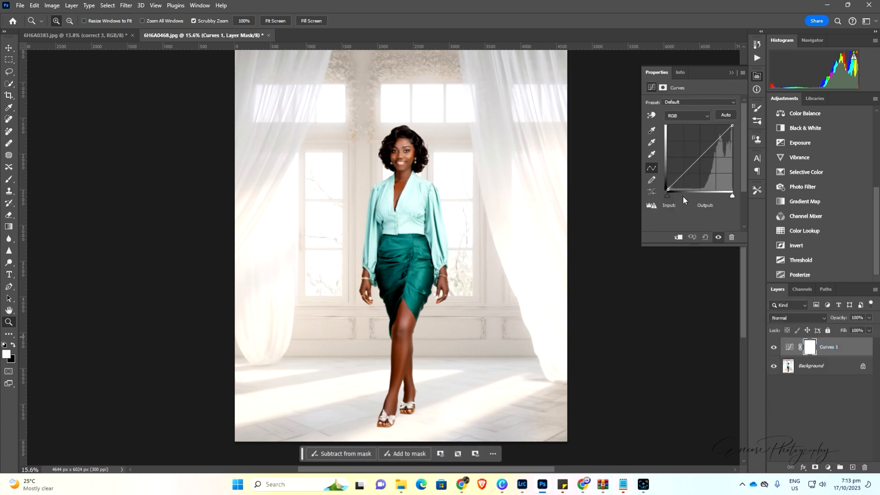
click(682, 177)
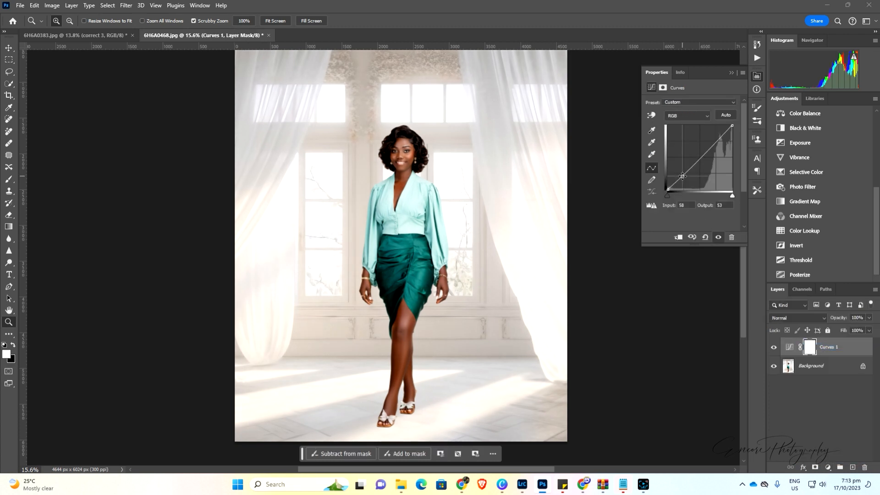
click(707, 151)
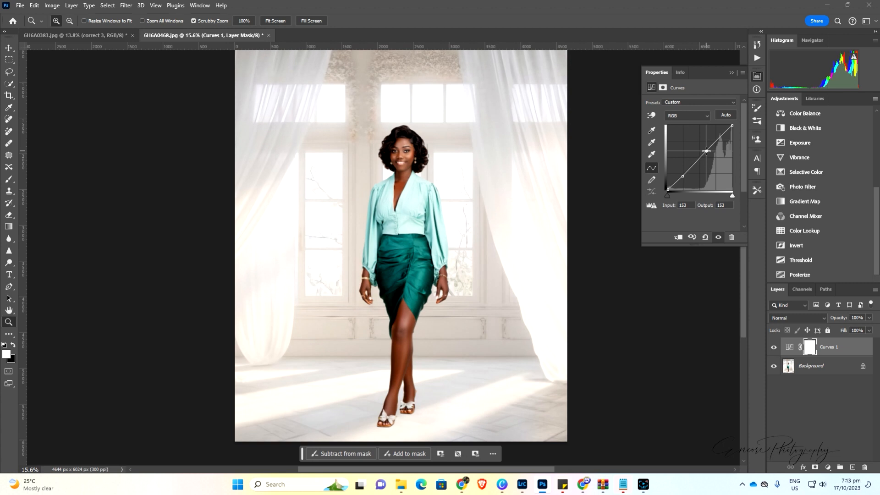
click(682, 177)
drag(705, 152, 706, 150)
Step: Add a Hue/Saturation adjustment with the saturation lowered to about -6 and flatten the image
click(828, 467)
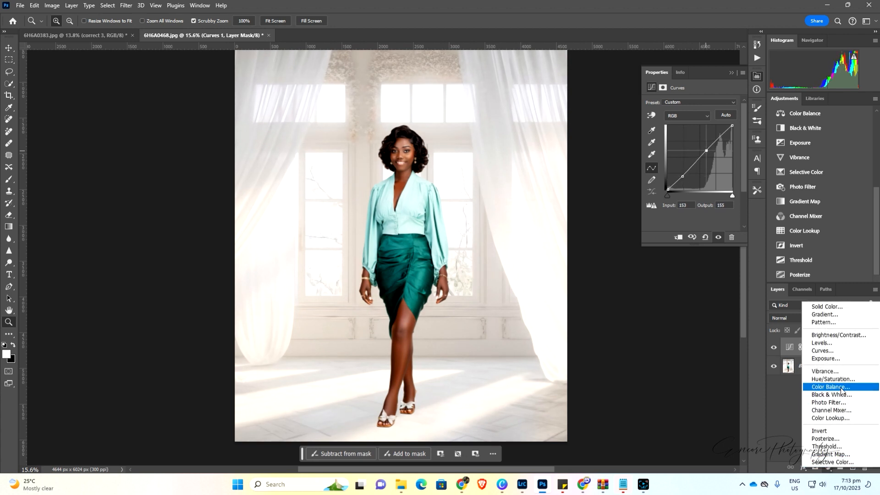
click(832, 384)
drag(689, 155, 688, 155)
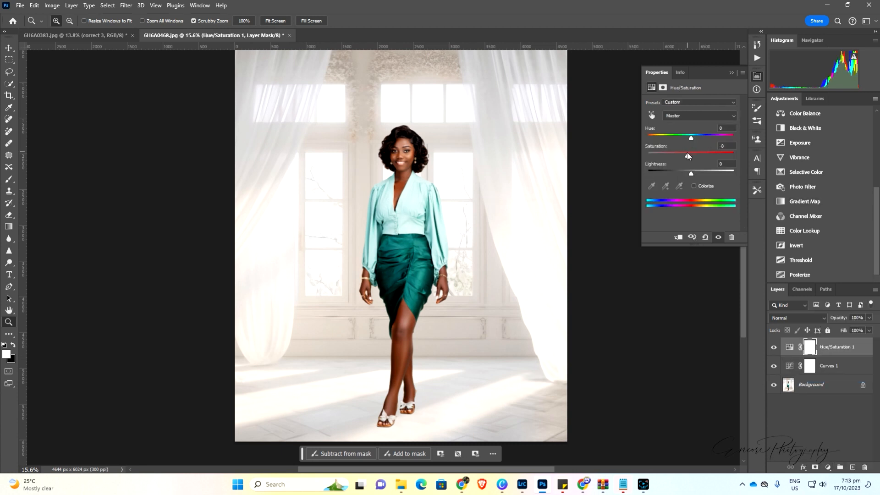
right_click(815, 390)
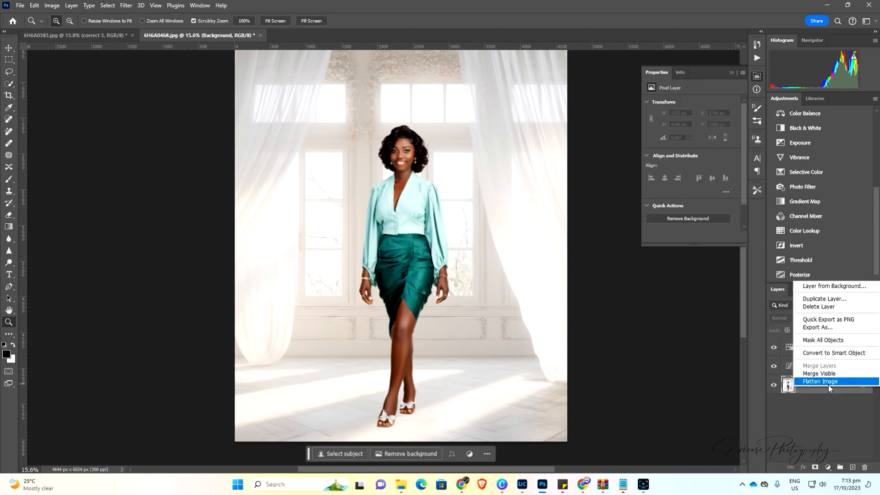
click(828, 382)
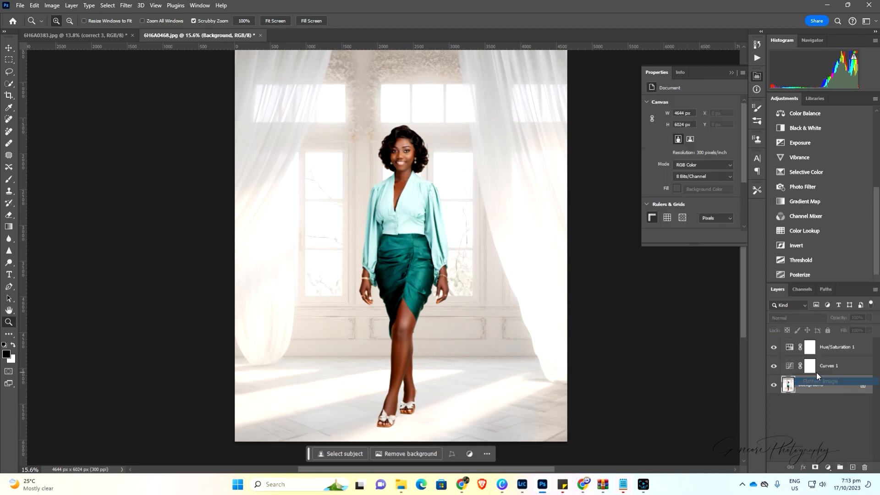
Step: Add a Color Lookup adjustment and load the Outdoor 1.CUBE 3D LUT from the CC LUTs folder
click(828, 467)
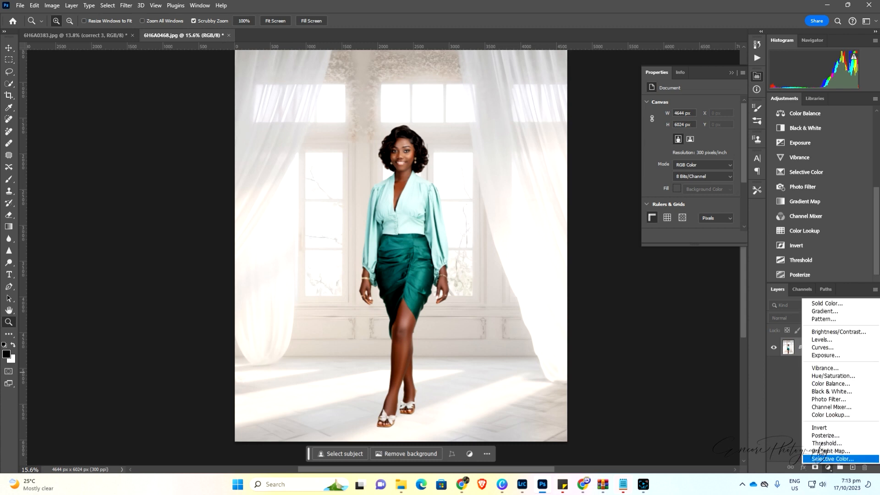
click(816, 415)
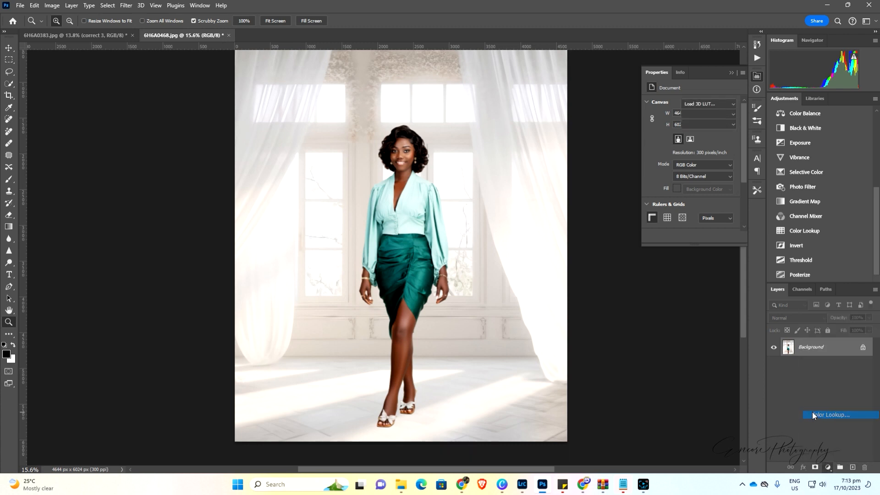
click(729, 104)
click(714, 114)
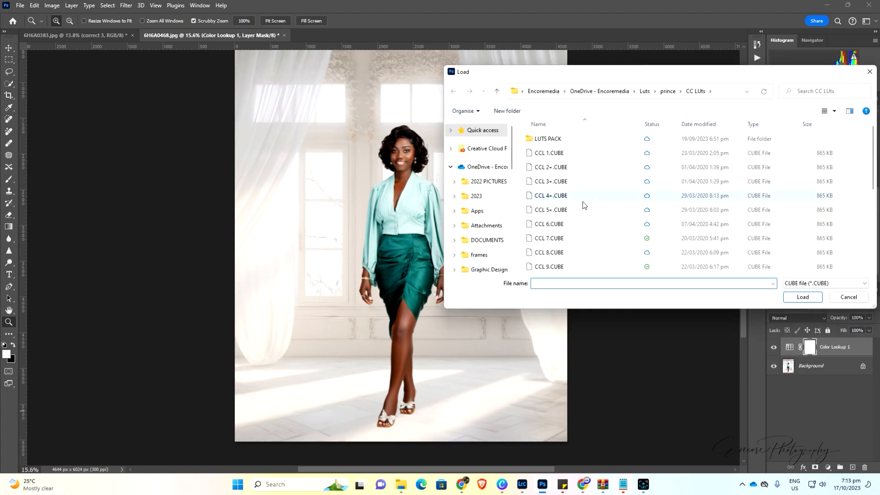
scroll(591, 211, down, 2)
click(568, 253)
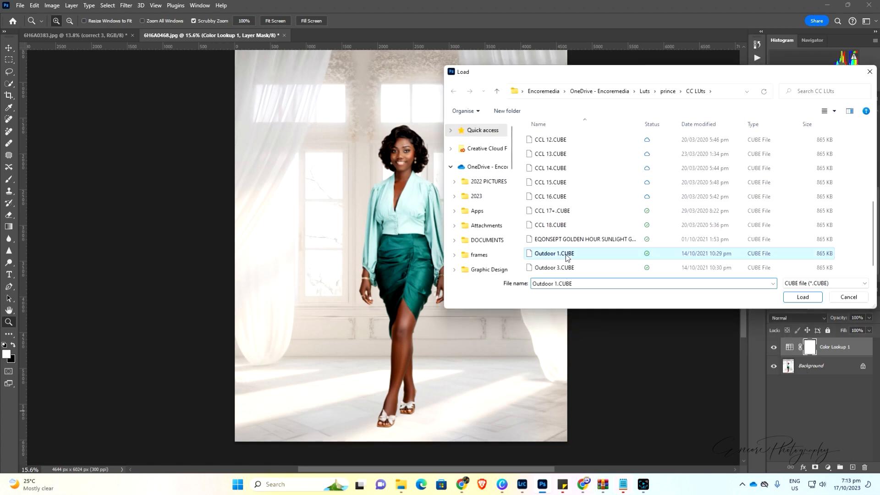
double_click(567, 254)
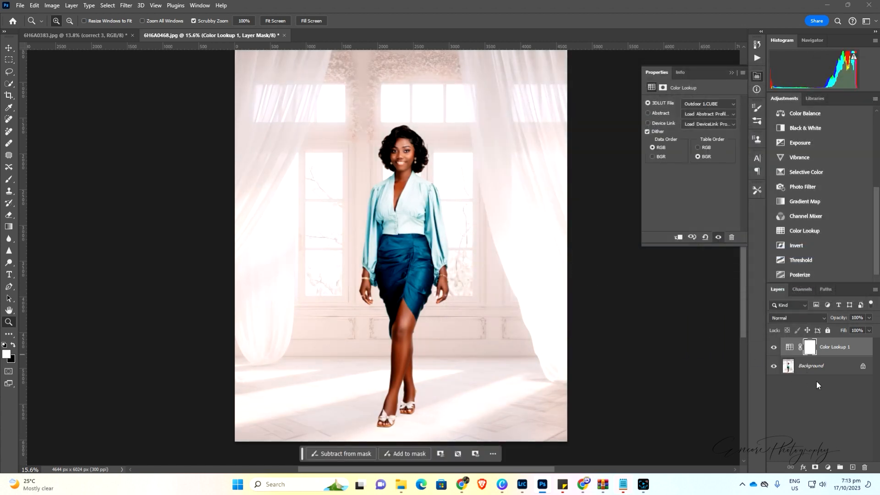
Step: Lower the Color Lookup layer's opacity to 8%, check the face up close and flatten the image
click(869, 317)
drag(852, 328, 830, 327)
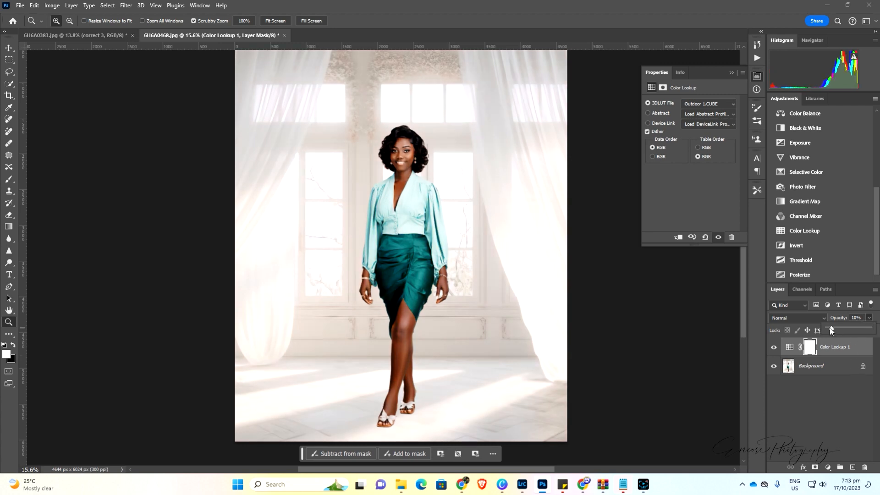
drag(377, 133, 433, 164)
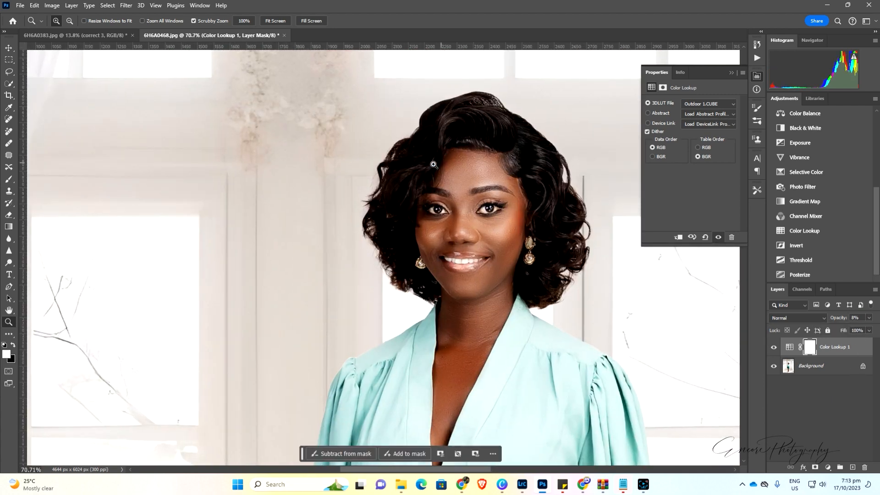
drag(351, 200, 331, 203)
right_click(821, 366)
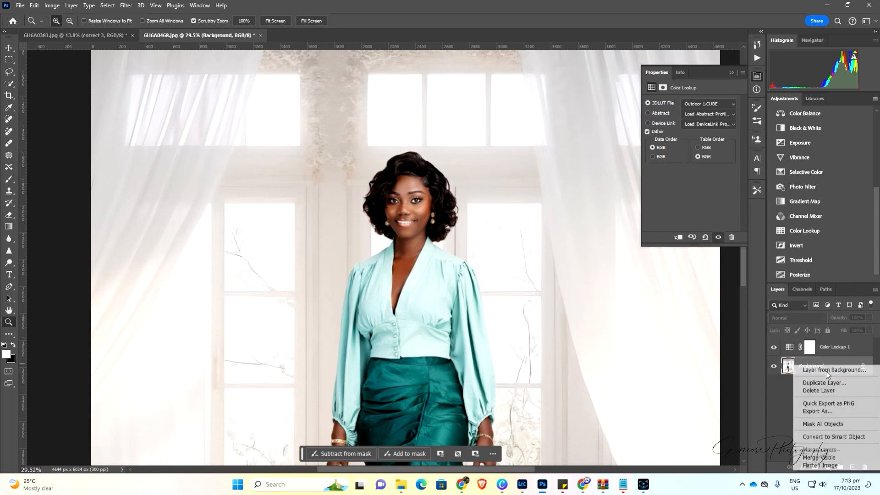
click(813, 465)
Step: Try Generative Fill with the prompt "correct" on a lassoed strip of hairline above the eyebrow, preview the third variation, and delete the generated layer
drag(397, 185, 416, 194)
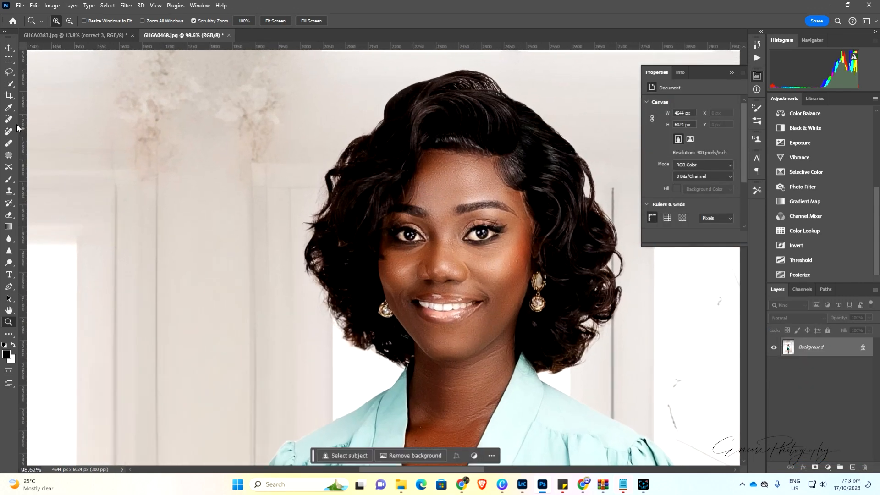
click(8, 74)
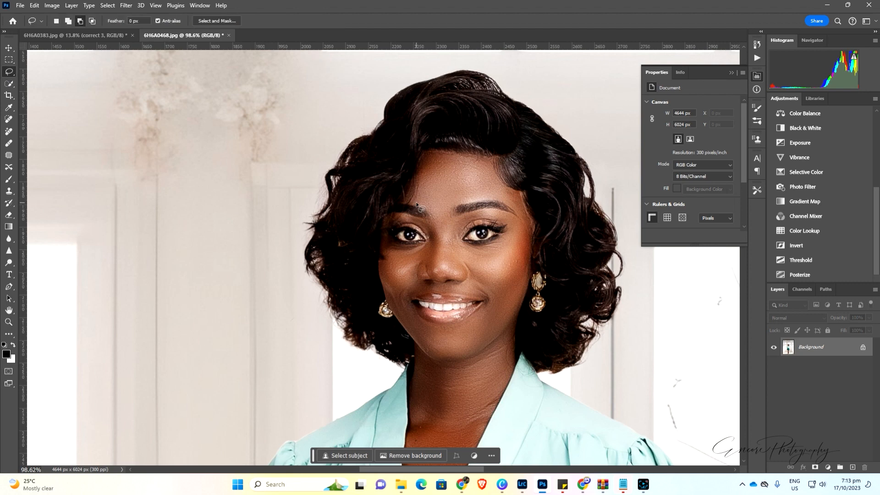
drag(405, 202, 417, 171)
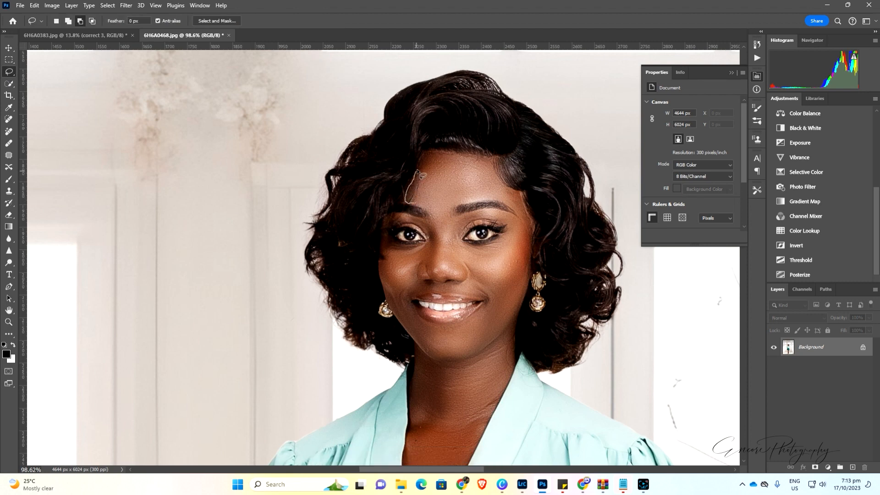
drag(416, 204, 414, 205)
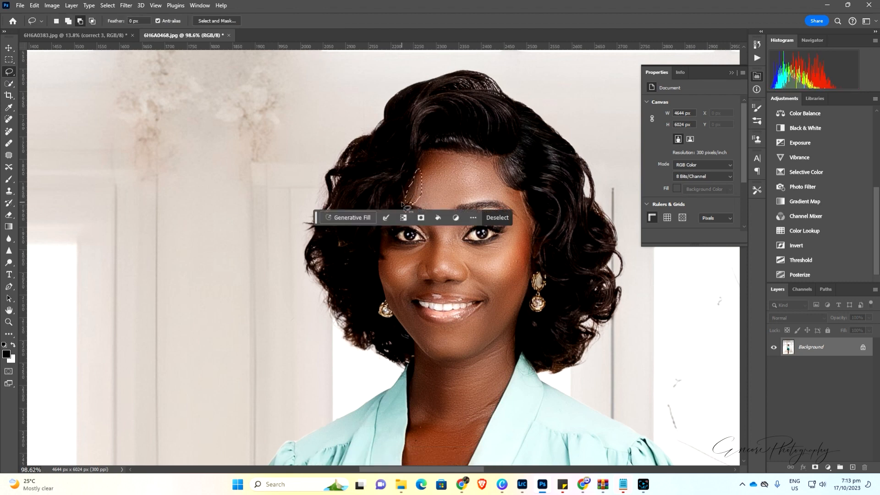
click(349, 220)
text(co)
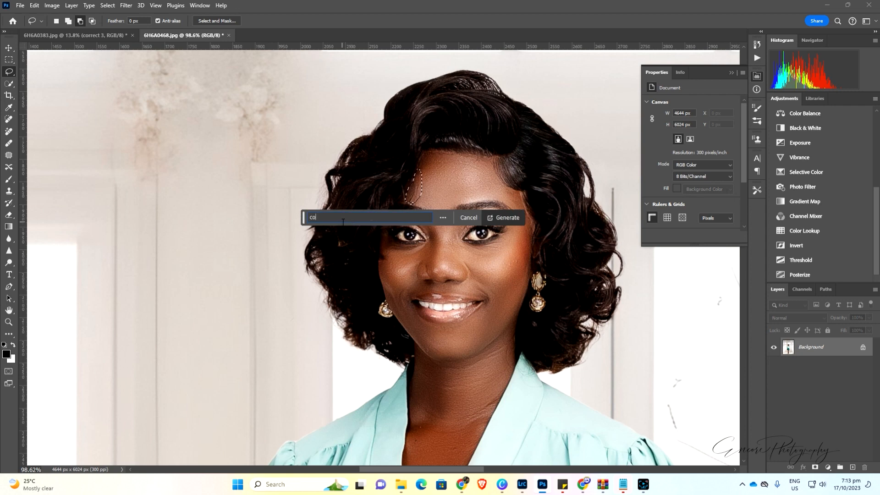
text(rrect)
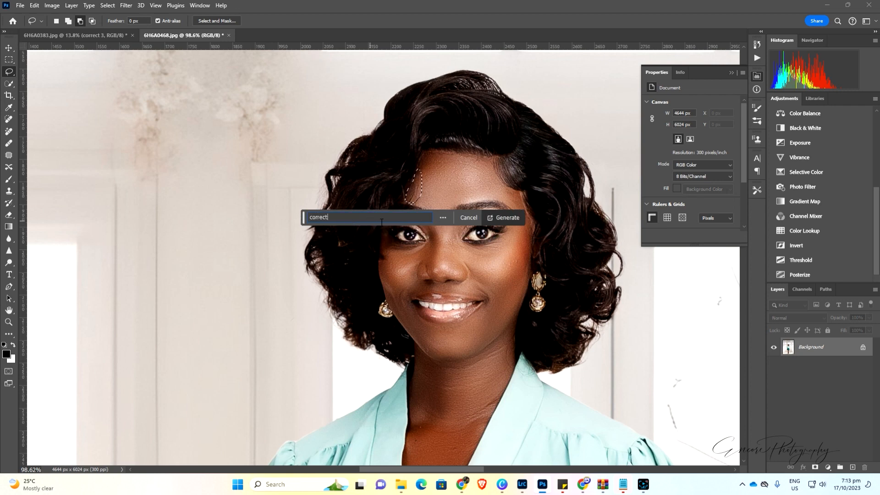
click(504, 217)
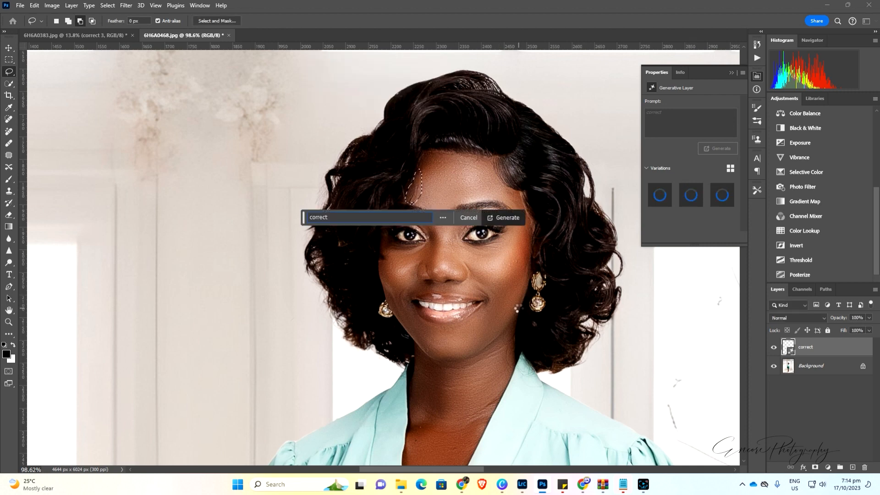
click(719, 195)
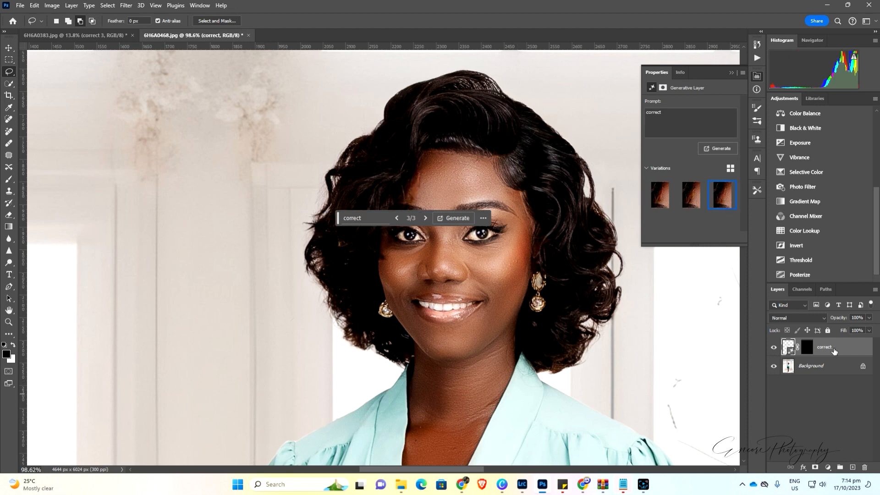
key(Delete)
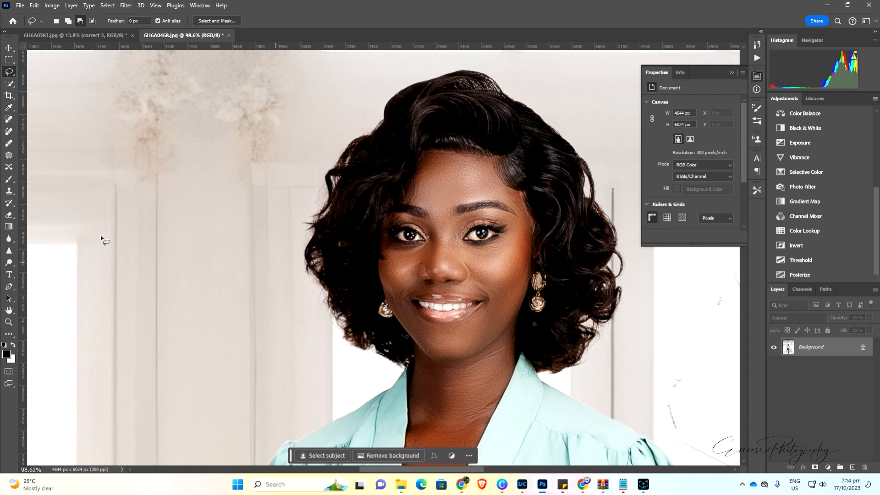
Step: Retouch small blemishes on the woman's face with short Remove tool strokes at brush size 17
click(9, 131)
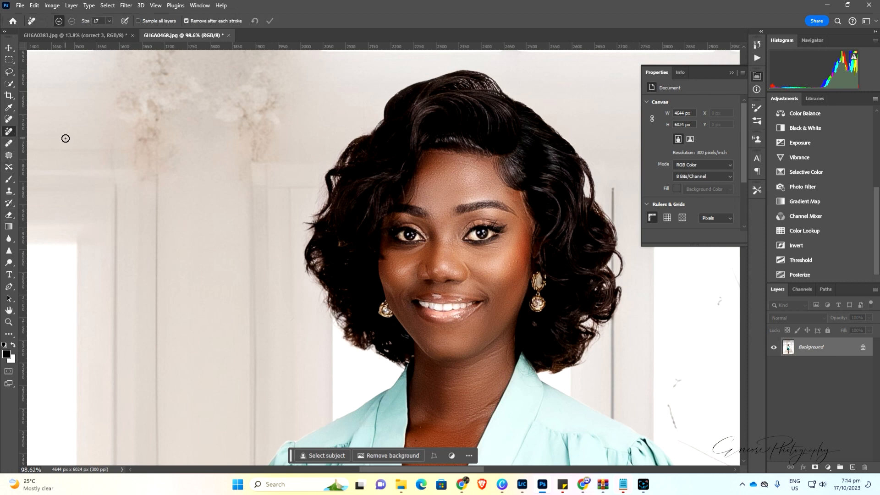
click(516, 261)
mouse_move(453, 251)
mouse_down()
mouse_move(456, 241)
mouse_move(457, 250)
mouse_up()
drag(508, 351, 507, 361)
drag(417, 190, 411, 197)
click(434, 160)
Step: Save a JPEG copy of the composite as "6H6A0468 copy" with the sRGB profile, Maximum quality 12 and the Baseline ("Standard") format
click(8, 323)
drag(337, 183, 383, 223)
drag(498, 282, 477, 368)
drag(459, 417, 464, 426)
drag(479, 358, 454, 351)
drag(453, 166, 499, 198)
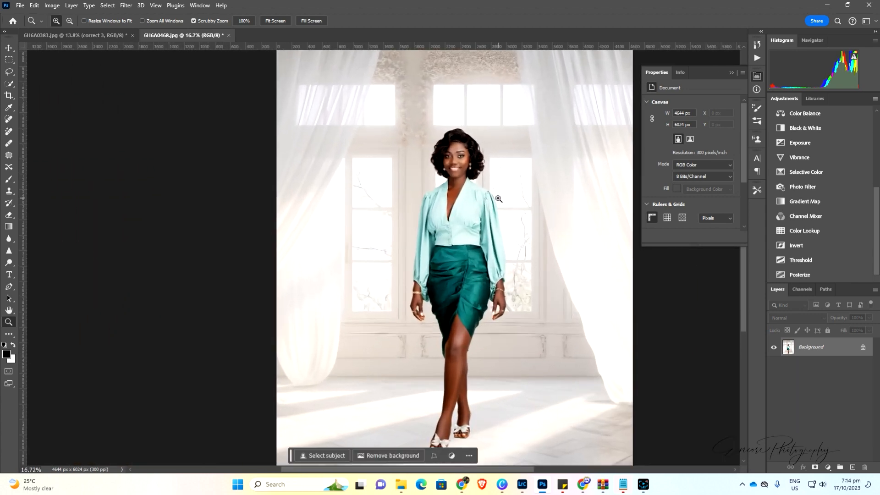
click(20, 5)
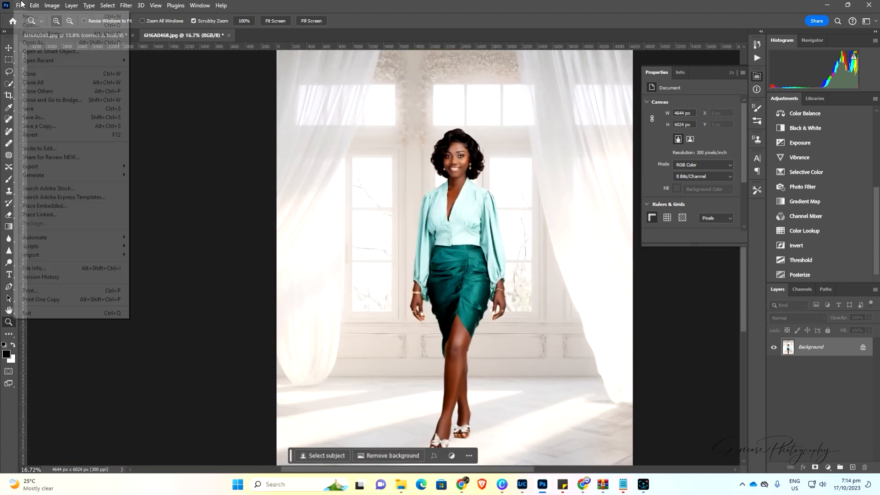
click(51, 128)
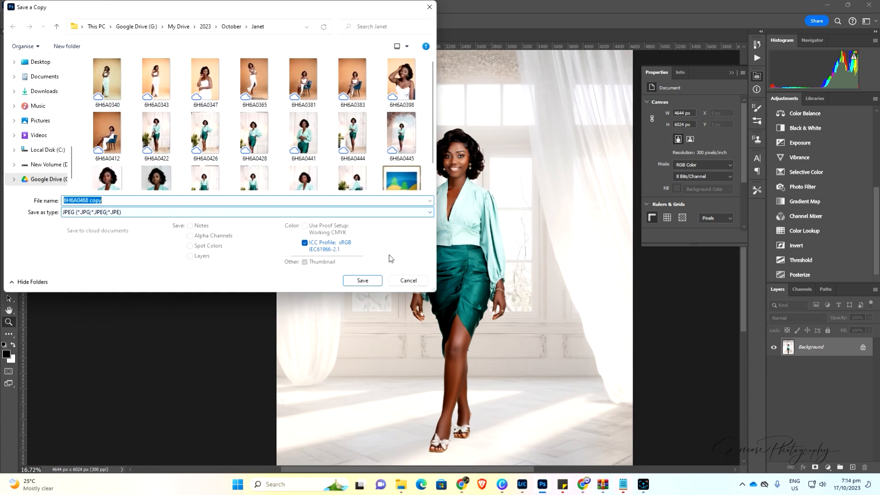
click(111, 201)
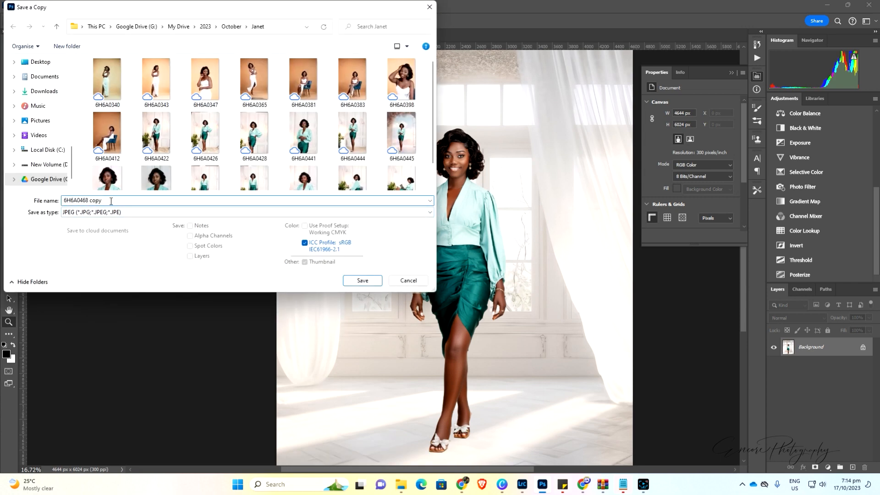
click(363, 281)
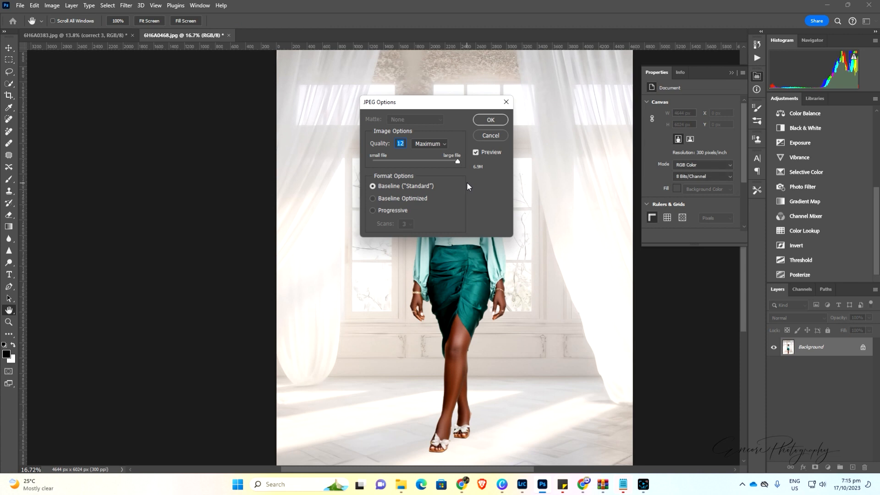
click(488, 120)
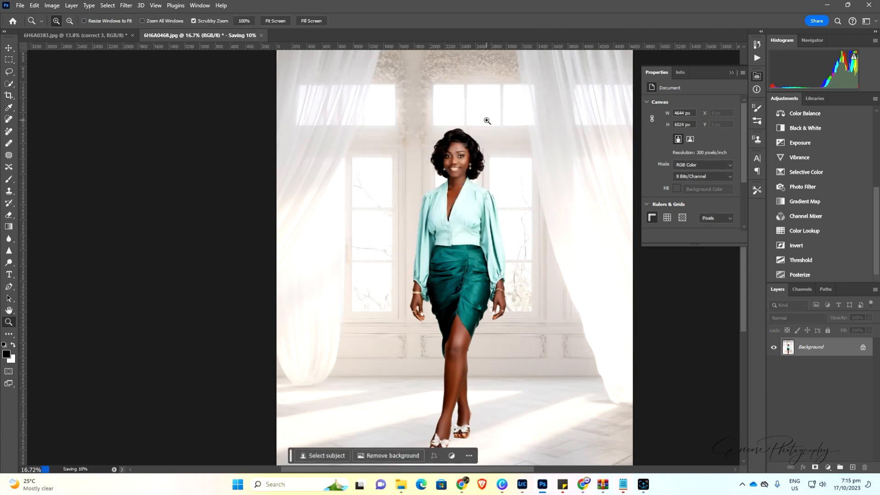